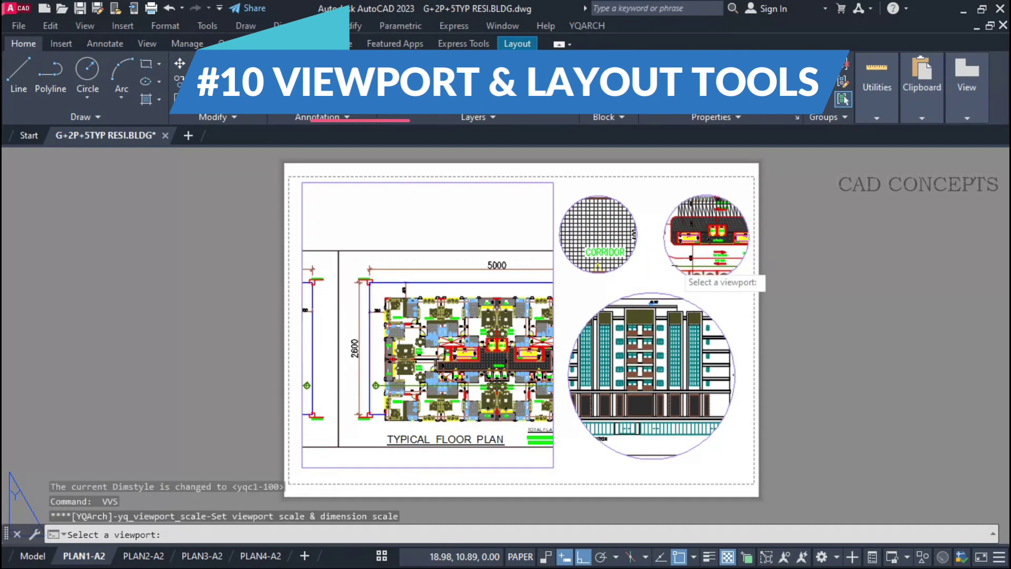
Run VVS to try 1:1000 on the upper-right circle and 1:60 on the lower circle.
{"action": "left_click", "coordinate": [676, 267]}
{"action": "left_click_drag", "start_coordinate": [558, 232], "coordinate": [533, 396]}
{"action": "left_click", "coordinate": [495, 346]}
{"action": "left_click", "coordinate": [474, 403]}
Set the lower circular viewport to 1:50 and the upper-left circle to 1:10.
{"action": "key", "text": "space"}
{"action": "left_click", "coordinate": [715, 324]}
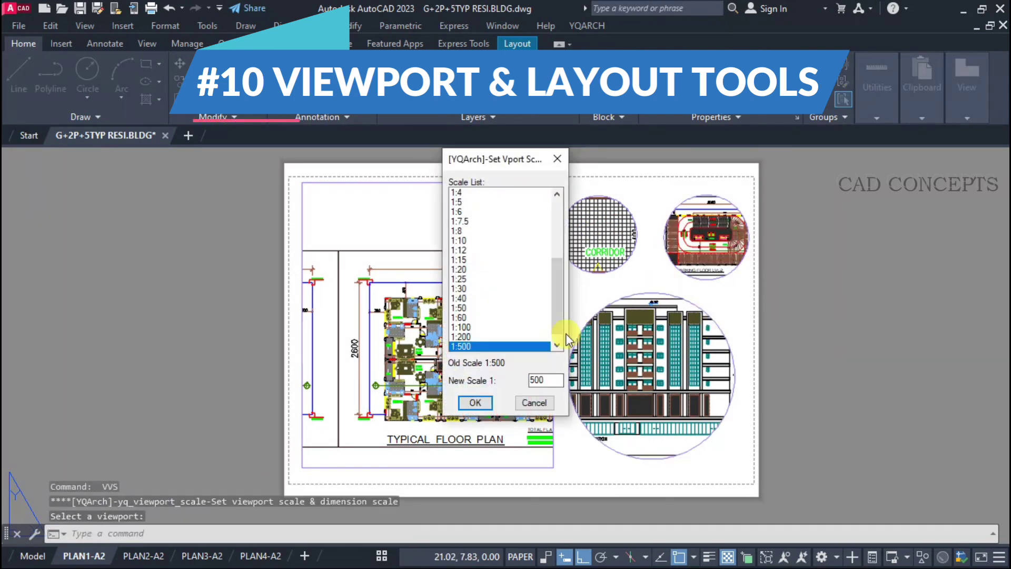
{"action": "left_click", "coordinate": [495, 317]}
{"action": "left_click", "coordinate": [472, 401]}
{"action": "key", "text": "space"}
{"action": "left_click", "coordinate": [603, 309]}
{"action": "left_click", "coordinate": [487, 336]}
{"action": "left_click", "coordinate": [473, 402]}
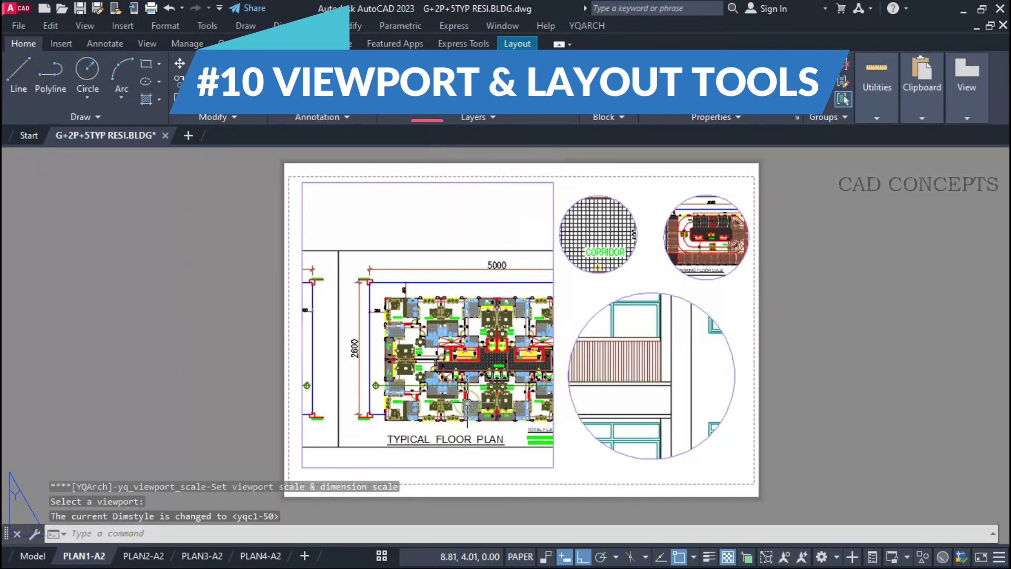
Set the upper-right circle to 1:10 and give the typical floor plan viewport a new scale.
{"action": "key", "text": "space"}
{"action": "left_click", "coordinate": [621, 267]}
{"action": "left_click", "coordinate": [467, 258]}
{"action": "left_click", "coordinate": [474, 402]}
{"action": "key", "text": "space"}
{"action": "left_click", "coordinate": [709, 279]}
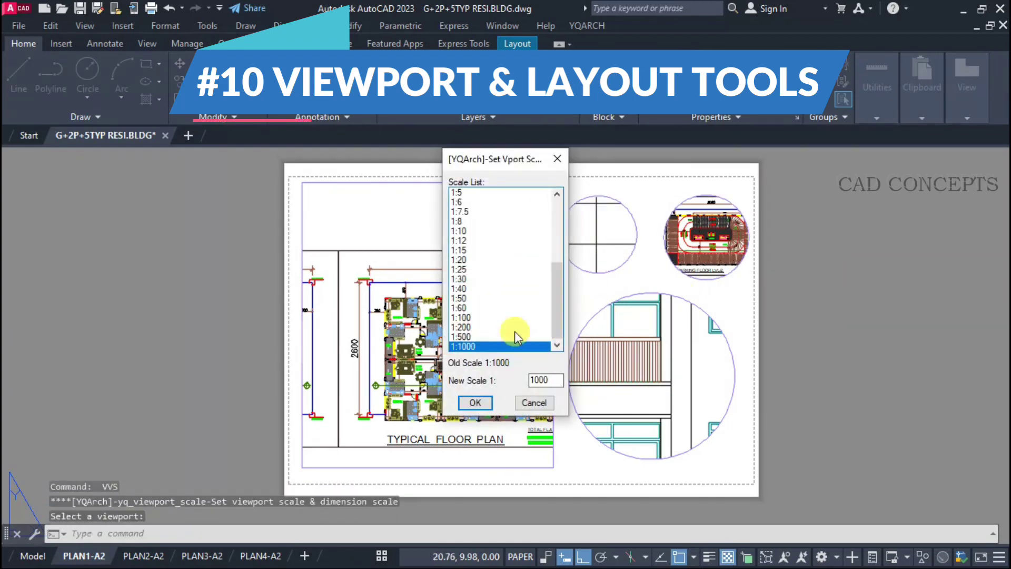
{"action": "left_click", "coordinate": [490, 230]}
{"action": "left_click", "coordinate": [473, 404]}
{"action": "key", "text": "space"}
{"action": "left_click", "coordinate": [507, 468]}
{"action": "left_click", "coordinate": [459, 314]}
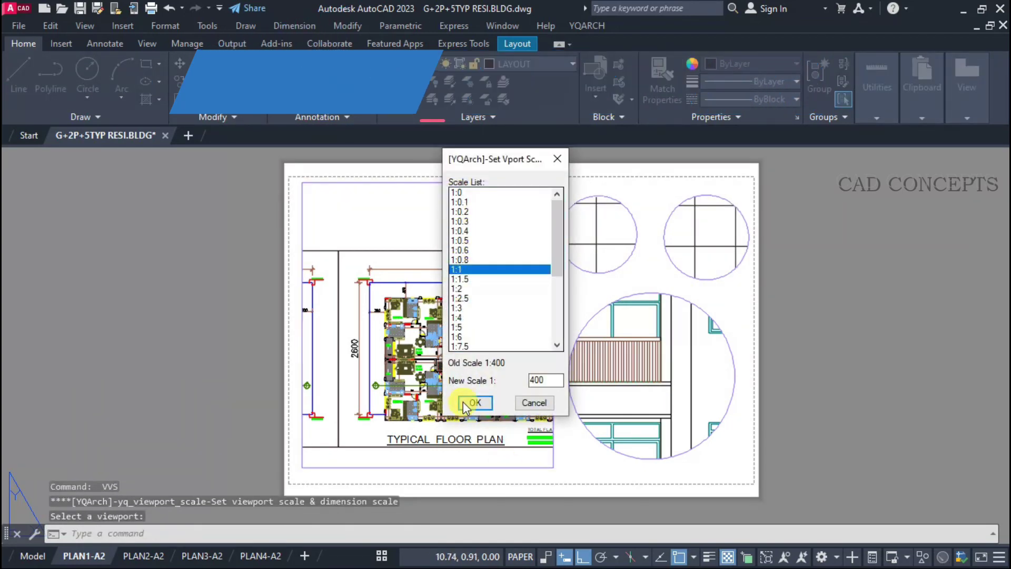
{"action": "left_click", "coordinate": [476, 403]}
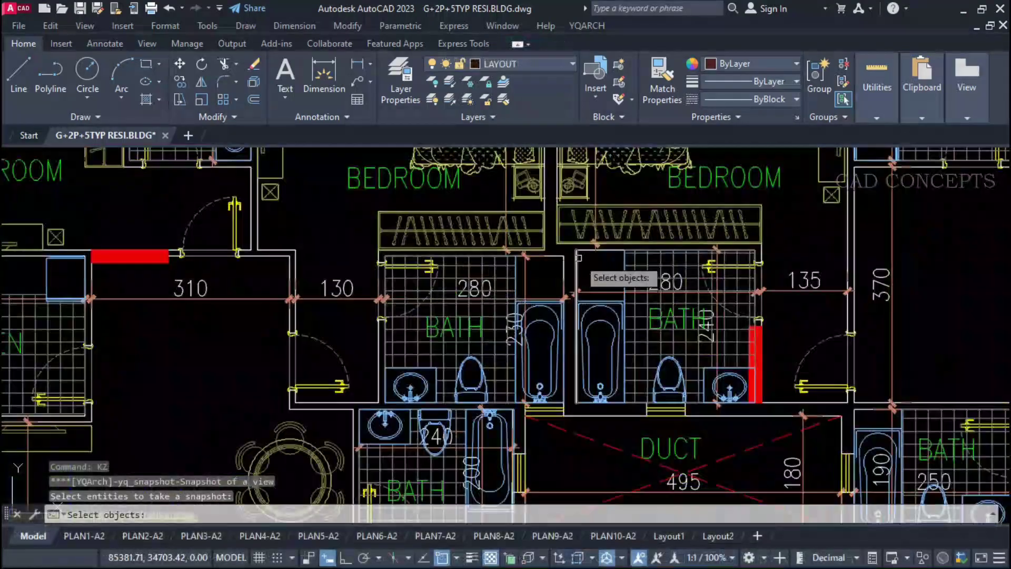
Snapshot the twin baths and place the copy in an empty area at scale 1.
{"action": "left_click", "coordinate": [357, 200]}
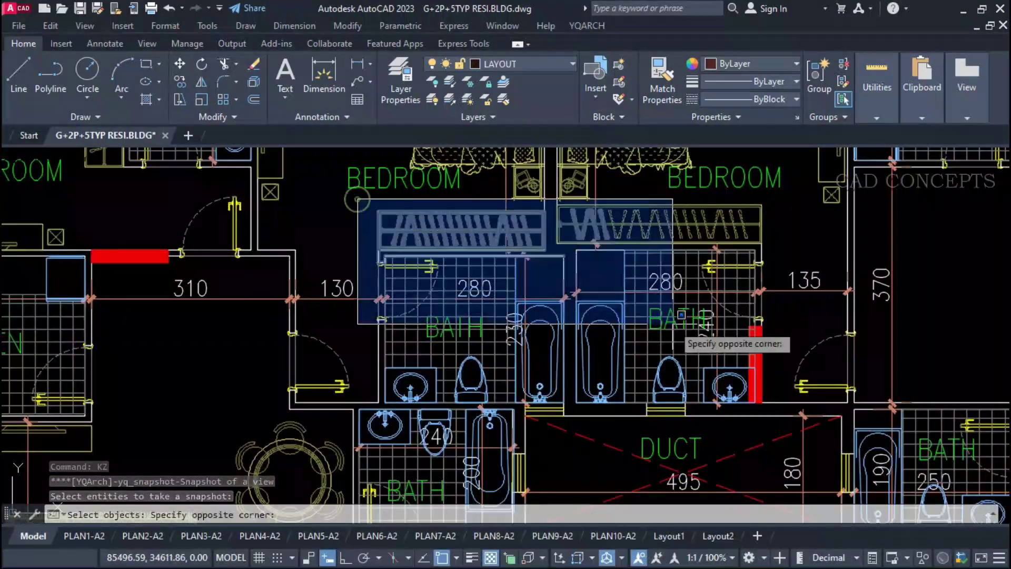
{"action": "left_click", "coordinate": [778, 417]}
{"action": "key", "text": "space"}
{"action": "scroll", "coordinate": [538, 305], "scroll_direction": "down", "scroll_amount": 10}
{"action": "scroll", "coordinate": [535, 238], "scroll_direction": "up", "scroll_amount": 5}
{"action": "left_click", "coordinate": [534, 268]}
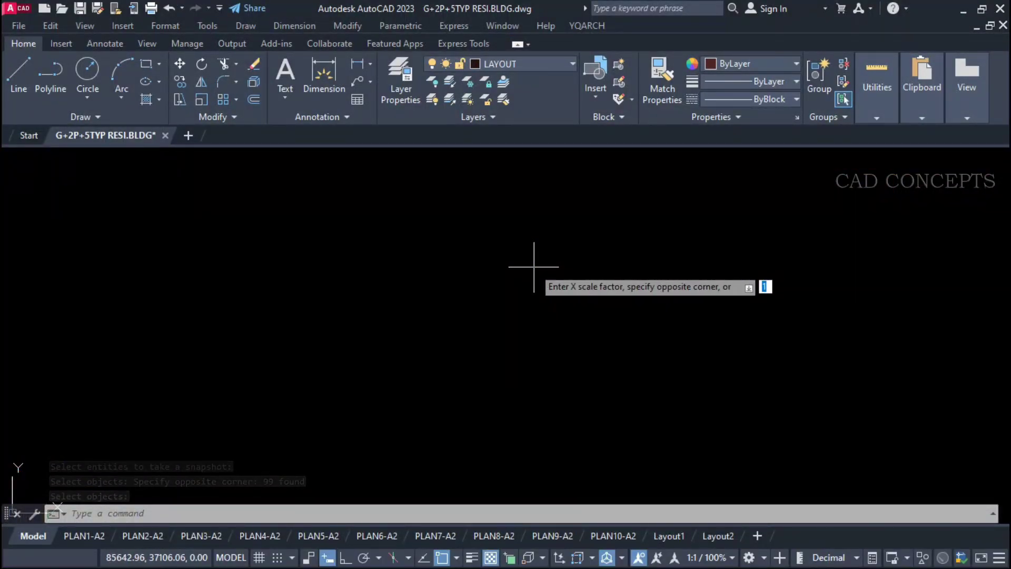
{"action": "type", "text": "1"}
{"action": "key", "text": "Return"}
{"action": "type", "text": "1"}
{"action": "key", "text": "Return"}
{"action": "key", "text": "Return"}
Snapshot another area of the floor plan and place it on the sheet.
{"action": "scroll", "coordinate": [534, 267], "scroll_direction": "up", "scroll_amount": 8}
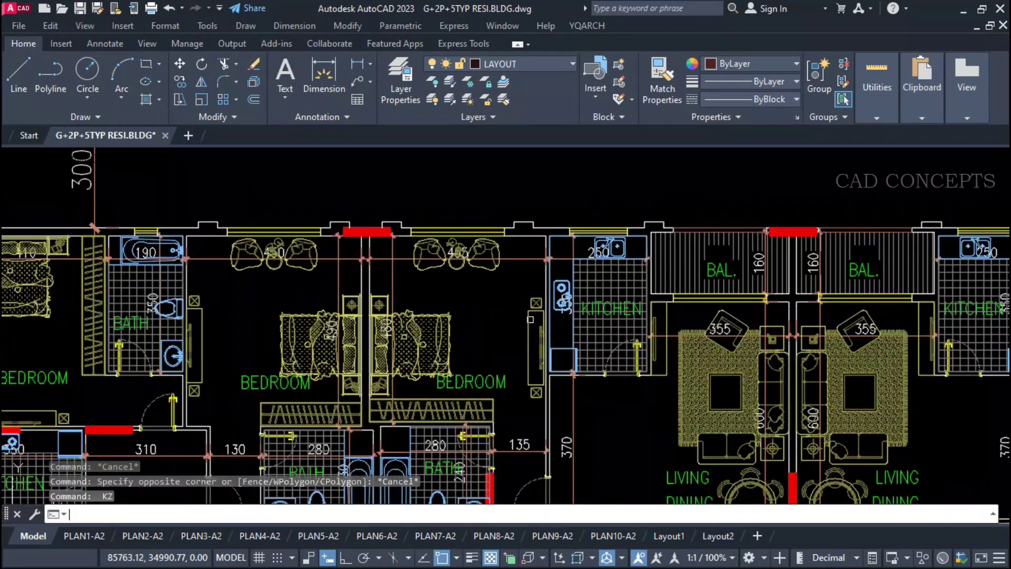
{"action": "left_click", "coordinate": [564, 219]}
{"action": "left_click", "coordinate": [519, 306]}
{"action": "key", "text": "Return"}
{"action": "left_click", "coordinate": [521, 164]}
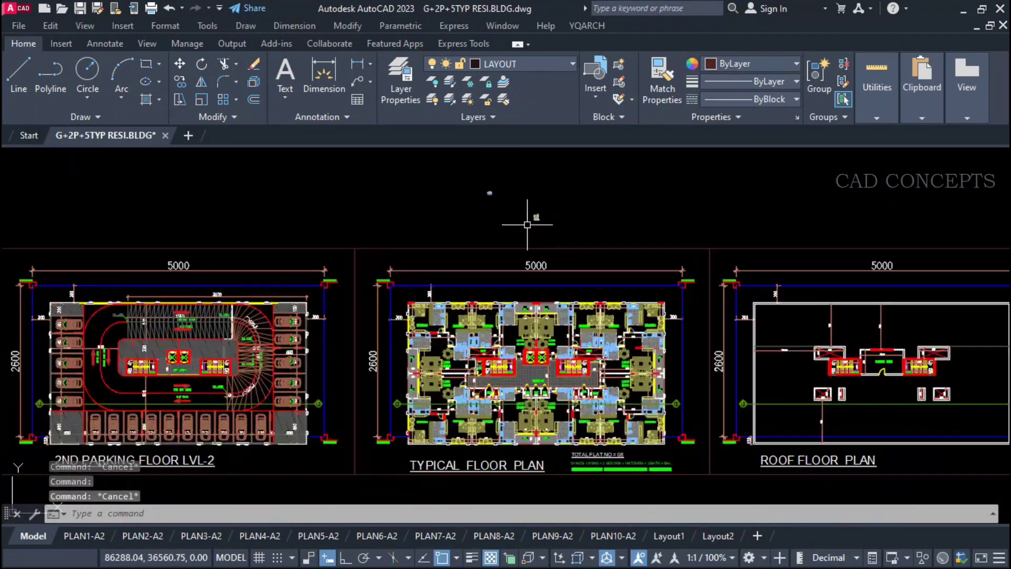
Window-select stair 2 to create its snapshot.
{"action": "scroll", "coordinate": [455, 270], "scroll_direction": "up", "scroll_amount": 5}
{"action": "left_click", "coordinate": [384, 216]}
{"action": "left_click", "coordinate": [605, 361]}
{"action": "key", "text": "Return"}
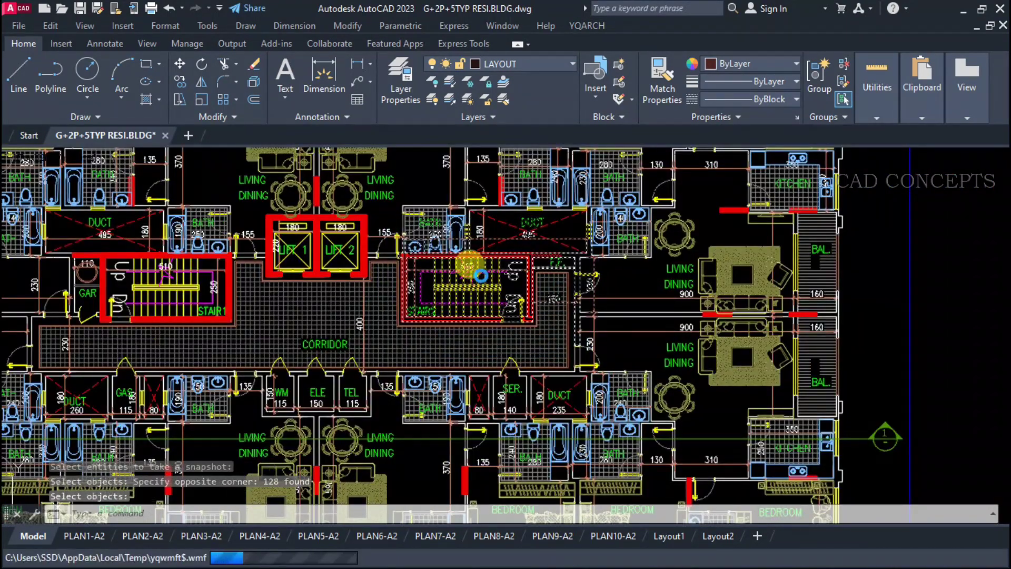
{"action": "scroll", "coordinate": [485, 308], "scroll_direction": "down", "scroll_amount": 10}
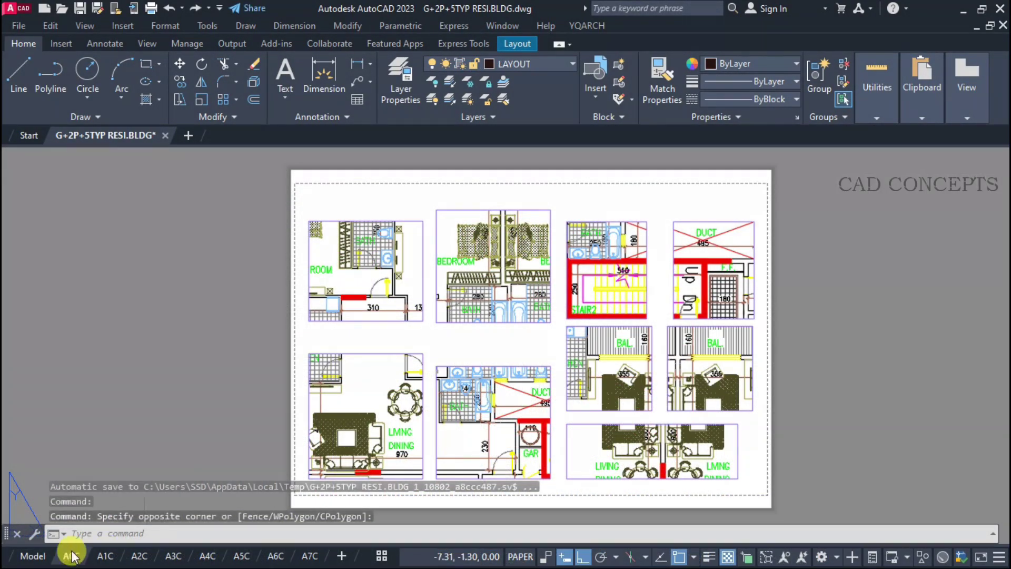
Browse the A2C through A7C layout sheets, then return to A0C.
{"action": "left_click", "coordinate": [139, 556]}
{"action": "left_click", "coordinate": [172, 559]}
{"action": "left_click", "coordinate": [208, 558]}
{"action": "left_click", "coordinate": [241, 558]}
{"action": "left_click", "coordinate": [276, 558]}
{"action": "left_click", "coordinate": [309, 558]}
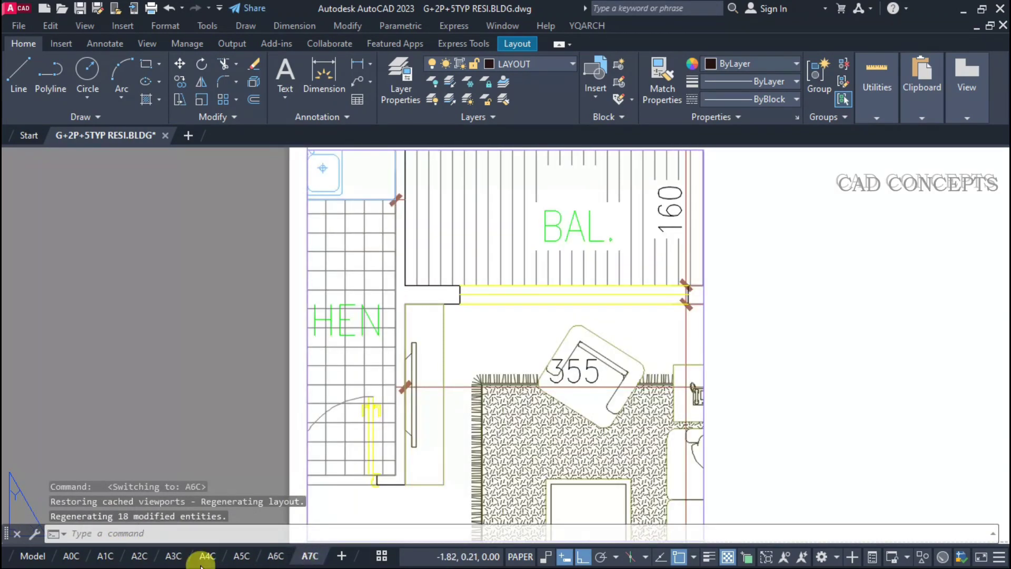
{"action": "left_click", "coordinate": [67, 559]}
Batch-rename all ten layouts with TZG using prefix PLAN and postfix -A.
{"action": "type", "text": "TZG"}
{"action": "key", "text": "Return"}
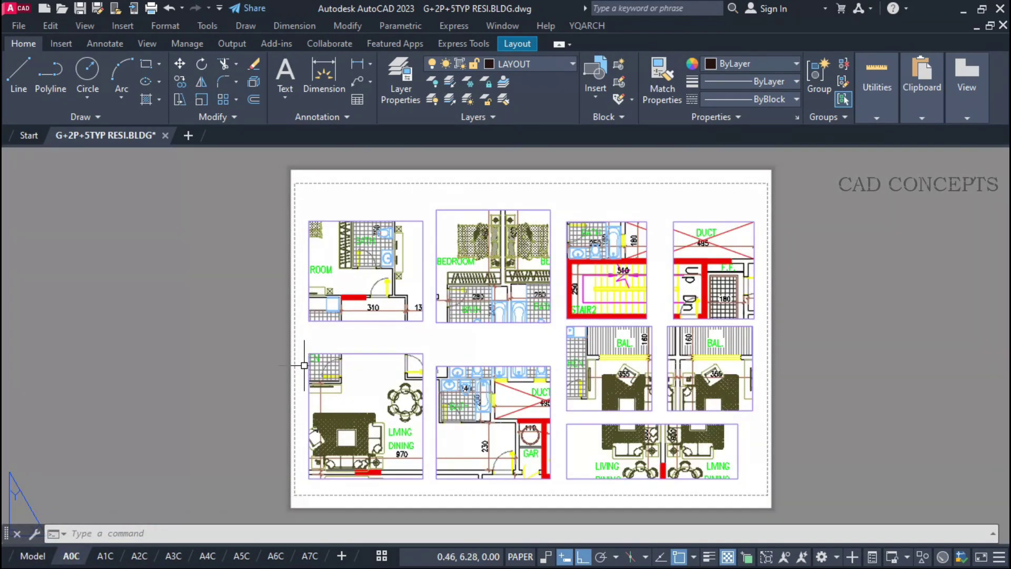
{"action": "type", "text": "PLAN"}
{"action": "double_click", "coordinate": [475, 246]}
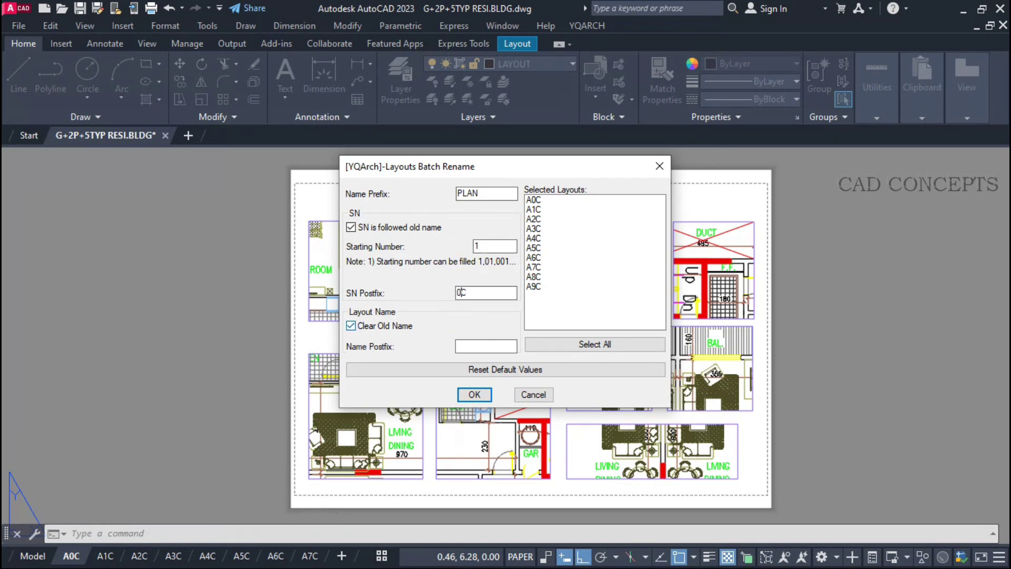
{"action": "key", "text": "BackSpace"}
{"action": "key", "text": "BackSpace"}
{"action": "type", "text": "-A"}
{"action": "left_click", "coordinate": [595, 344]}
{"action": "left_click", "coordinate": [475, 394]}
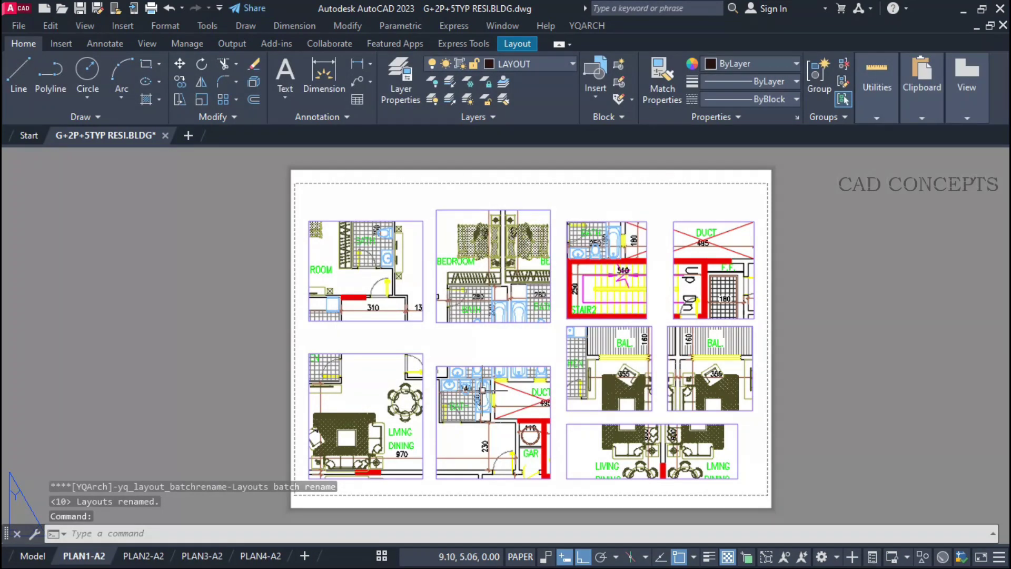
Check the renamed sheets PLAN3-A2 and PLAN4-A2, then return to PLAN1-A2.
{"action": "left_click", "coordinate": [386, 561]}
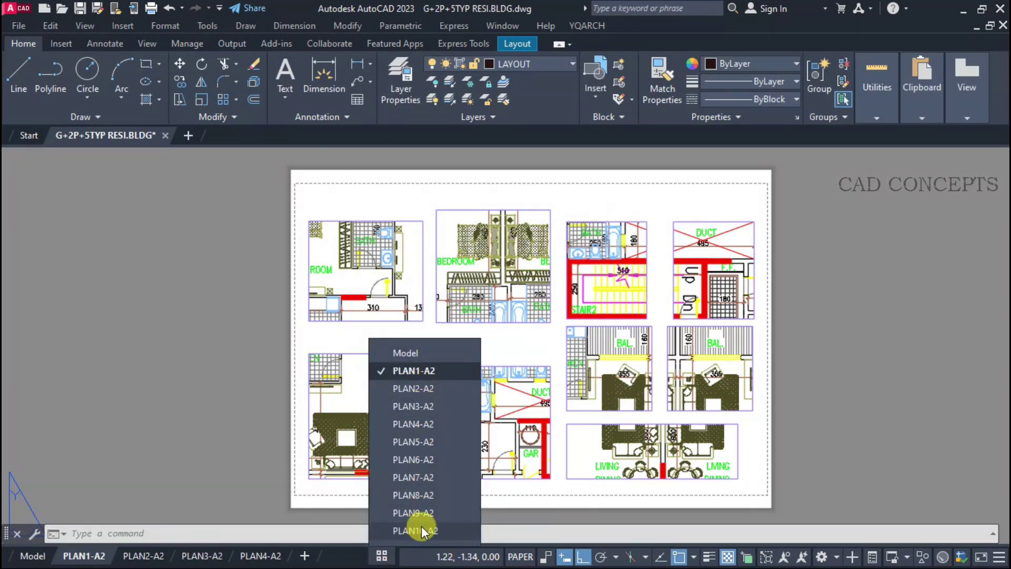
{"action": "left_click", "coordinate": [145, 558]}
{"action": "left_click", "coordinate": [203, 557]}
{"action": "left_click", "coordinate": [256, 560]}
{"action": "left_click", "coordinate": [383, 558]}
{"action": "left_click", "coordinate": [410, 371]}
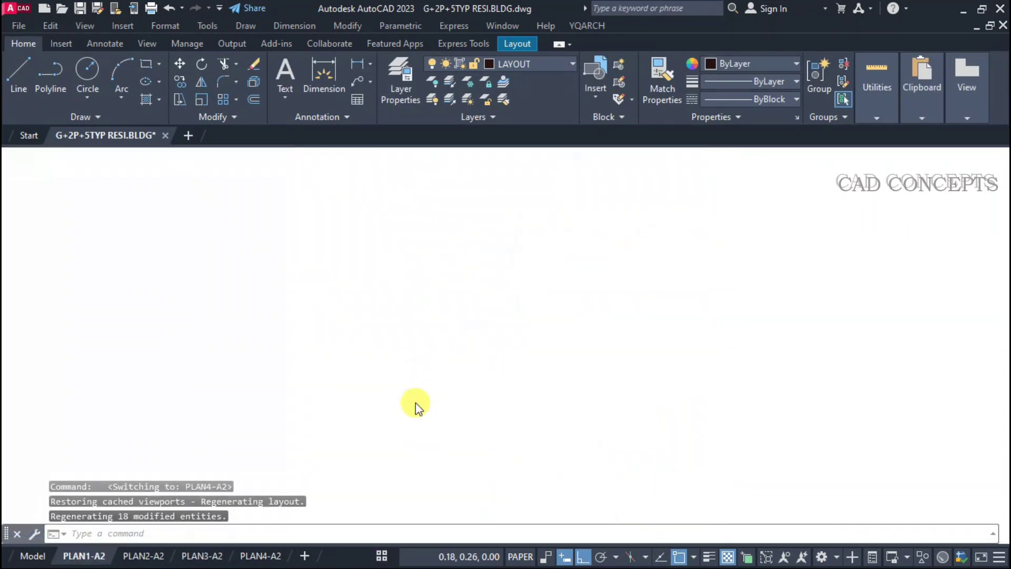
{"action": "left_click", "coordinate": [407, 340]}
{"action": "left_click", "coordinate": [428, 338]}
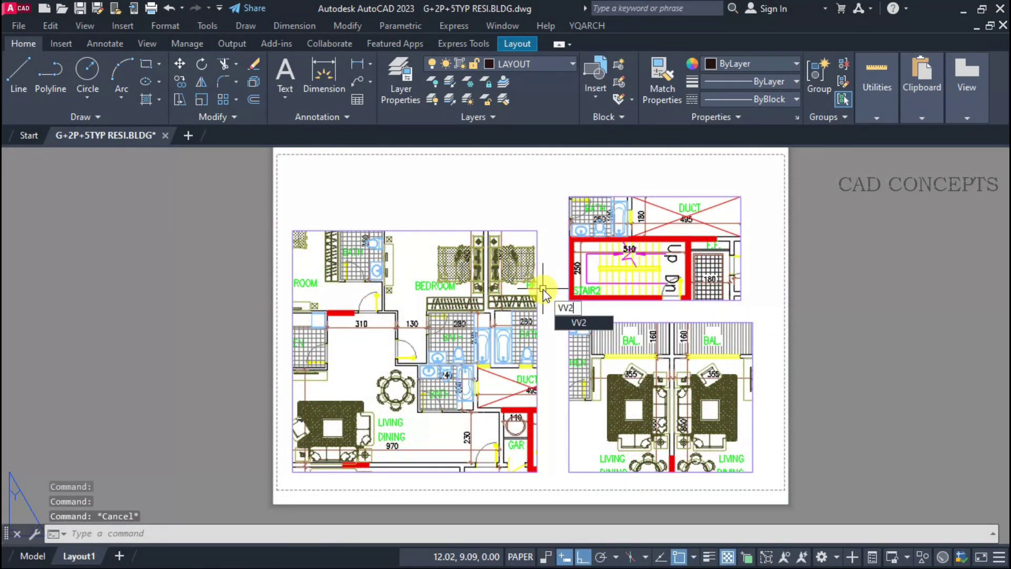
Split the left viewport with a vertical line from its top to its bottom edge.
{"action": "left_click", "coordinate": [537, 316]}
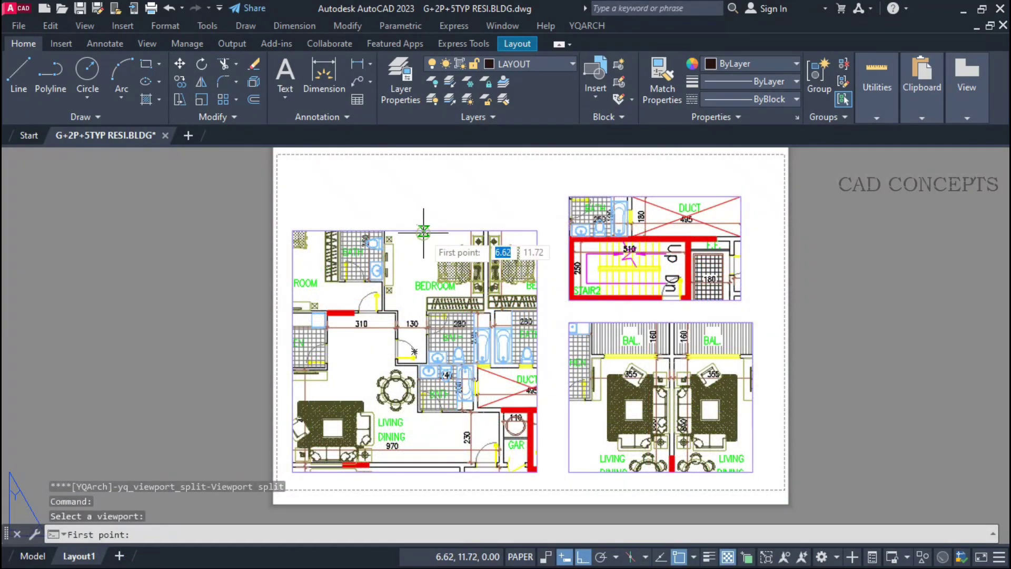
{"action": "left_click", "coordinate": [414, 232]}
{"action": "left_click", "coordinate": [415, 471]}
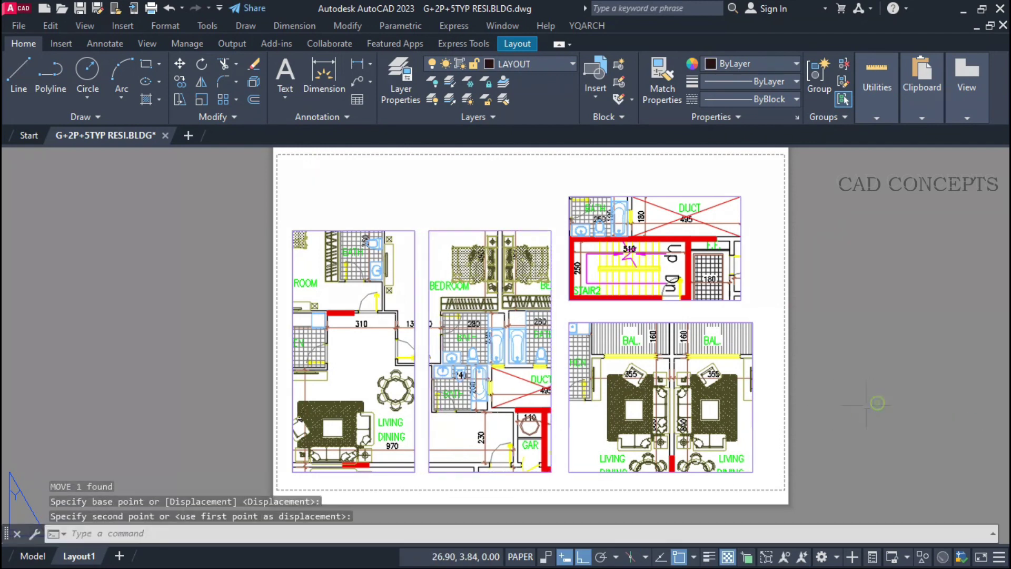
{"action": "key", "text": "space"}
{"action": "left_click", "coordinate": [616, 301]}
{"action": "key", "text": "Escape"}
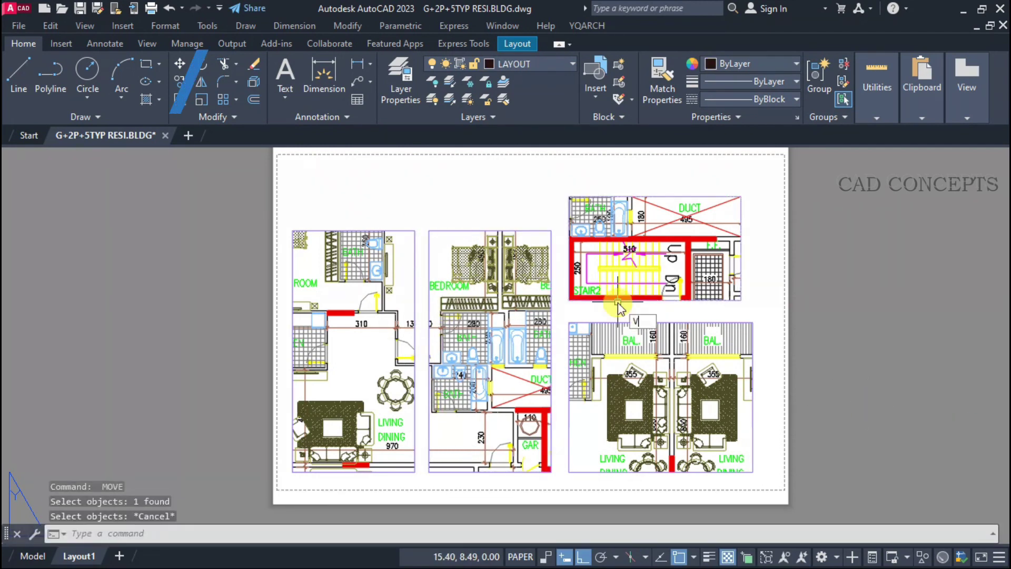
Split another viewport with VS and move its right half further right.
{"action": "type", "text": "vs"}
{"action": "key", "text": "space"}
{"action": "left_click", "coordinate": [620, 301]}
{"action": "left_click", "coordinate": [655, 299]}
{"action": "left_click", "coordinate": [656, 328]}
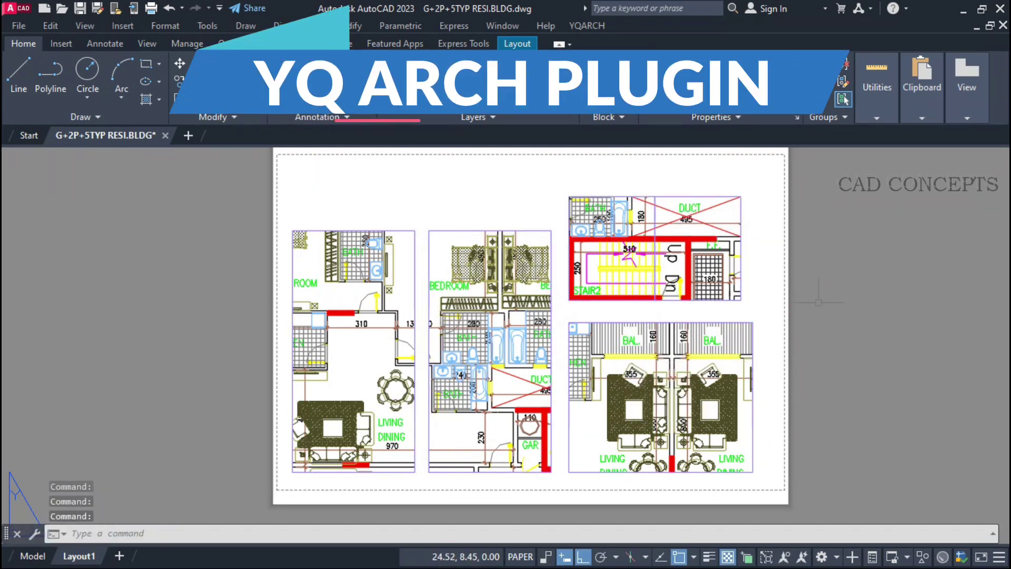
{"action": "left_click", "coordinate": [742, 244]}
{"action": "type", "text": "m"}
{"action": "key", "text": "space"}
{"action": "left_click", "coordinate": [872, 301]}
{"action": "left_click", "coordinate": [901, 301]}
Split the lower-right viewport horizontally with VSP and lift its upper half slightly.
{"action": "type", "text": "vsp"}
{"action": "key", "text": "space"}
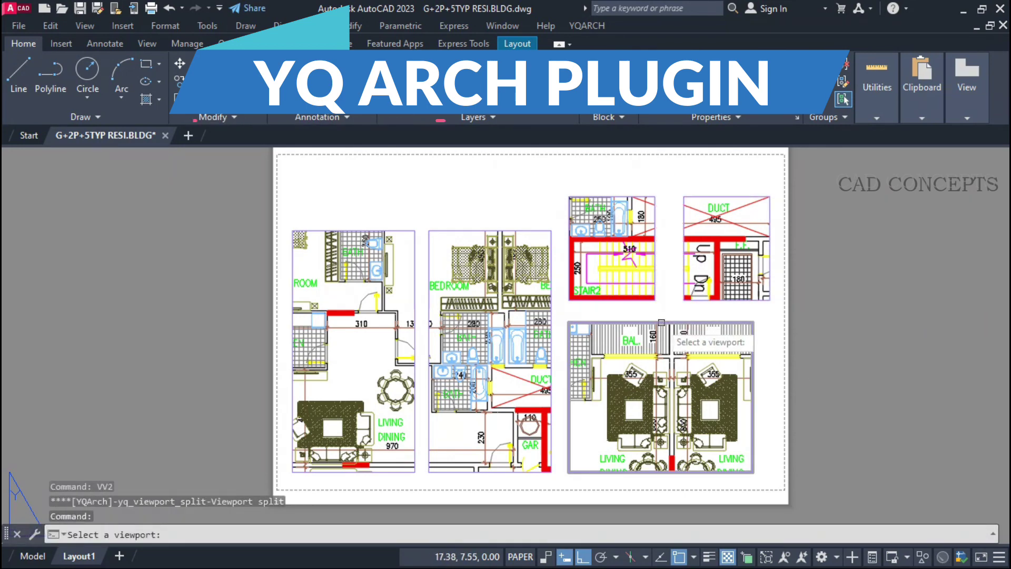
{"action": "left_click", "coordinate": [663, 323]}
{"action": "left_click", "coordinate": [570, 414]}
{"action": "left_click", "coordinate": [753, 413]}
{"action": "left_click", "coordinate": [754, 405]}
{"action": "type", "text": "m"}
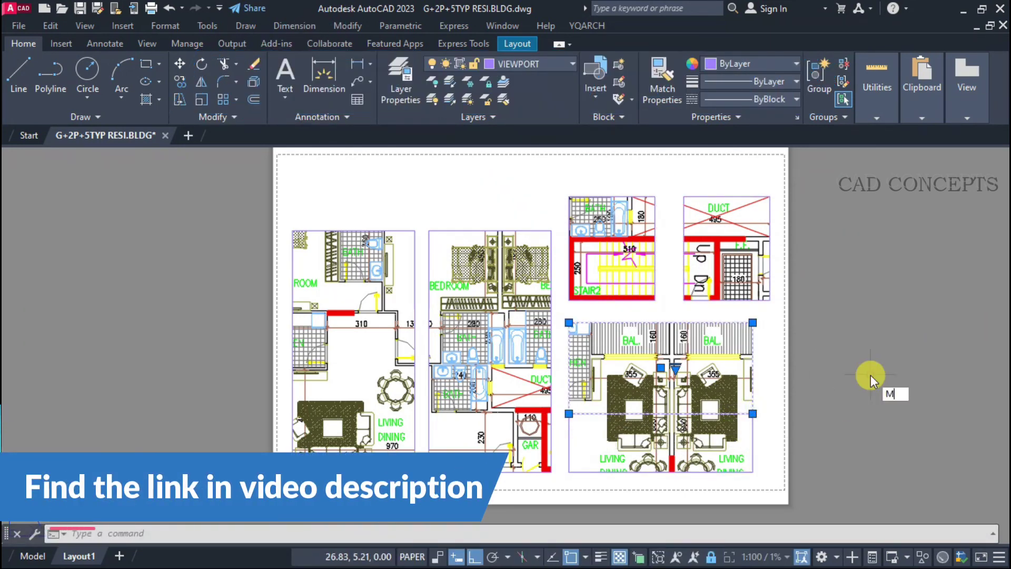
{"action": "key", "text": "space"}
{"action": "left_click", "coordinate": [864, 393]}
{"action": "left_click", "coordinate": [860, 378]}
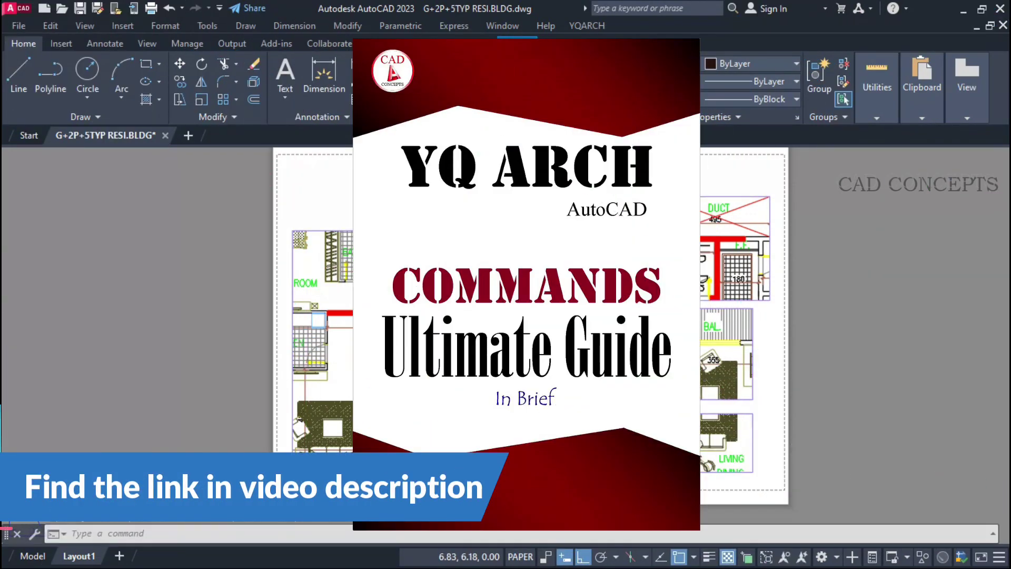
Finish splitting the middle viewport and move its upper half upward.
{"action": "left_click", "coordinate": [428, 352]}
{"action": "left_click", "coordinate": [429, 264]}
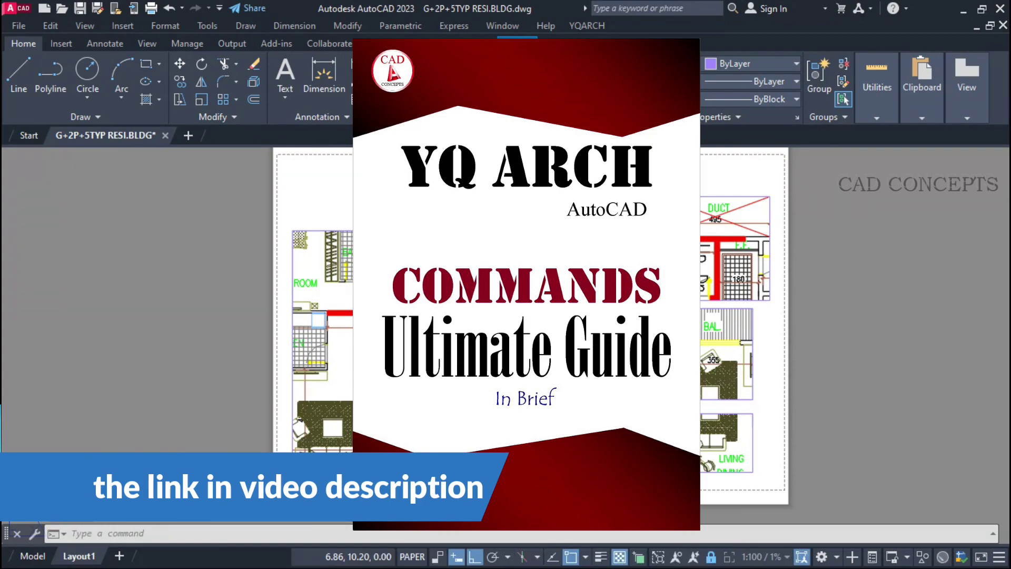
{"action": "type", "text": "m"}
{"action": "key", "text": "space"}
{"action": "left_click", "coordinate": [231, 343]}
{"action": "left_click", "coordinate": [229, 296]}
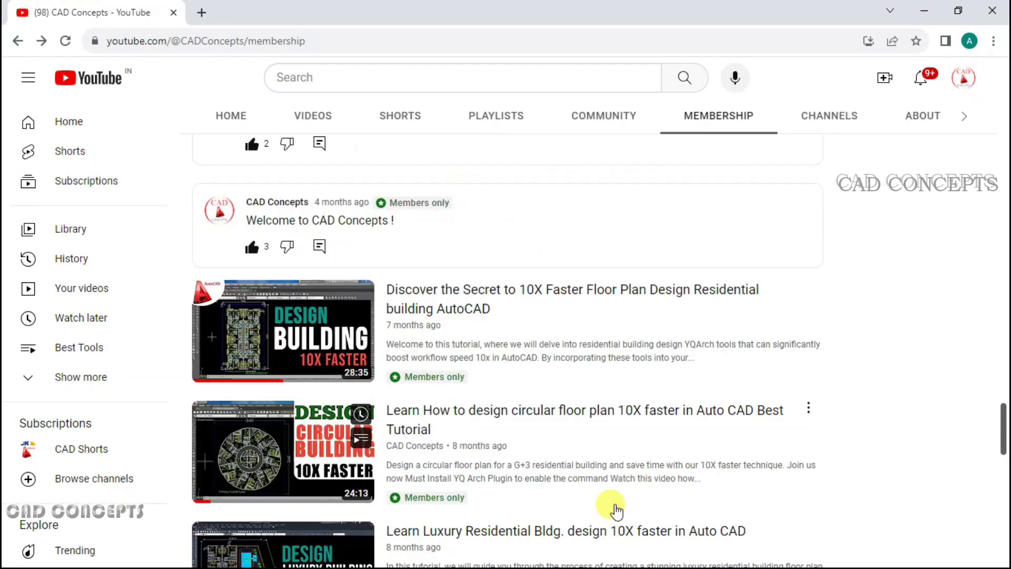
{"action": "scroll", "coordinate": [616, 510], "scroll_direction": "up", "scroll_amount": 10}
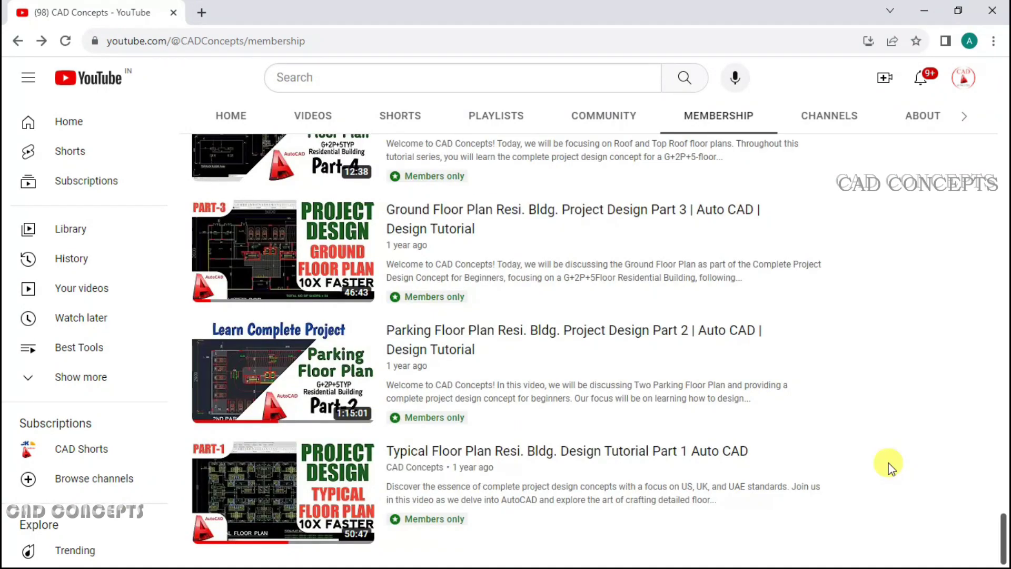
{"action": "scroll", "coordinate": [614, 508], "scroll_direction": "up", "scroll_amount": 15}
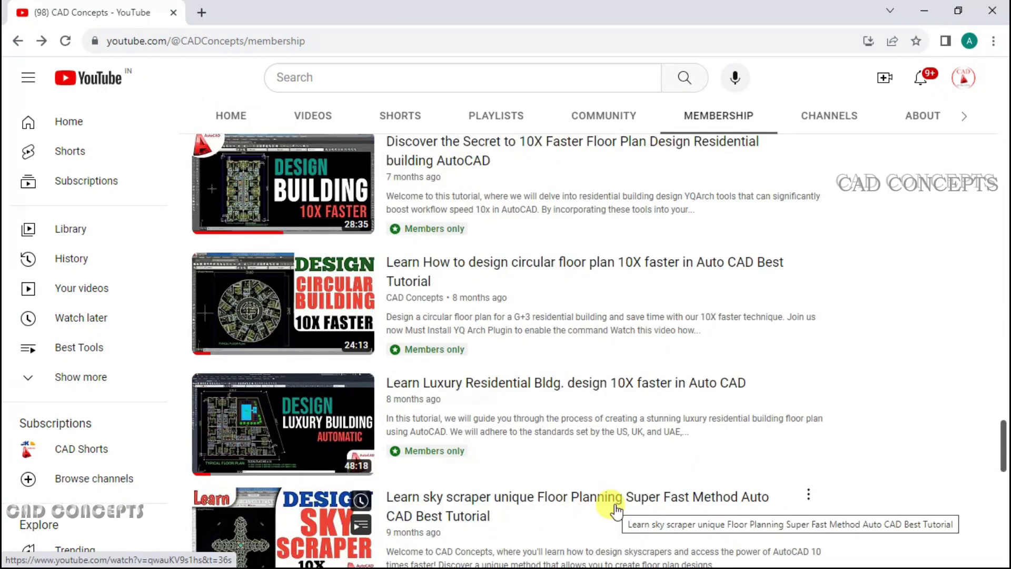
{"action": "scroll", "coordinate": [616, 510], "scroll_direction": "up", "scroll_amount": 15}
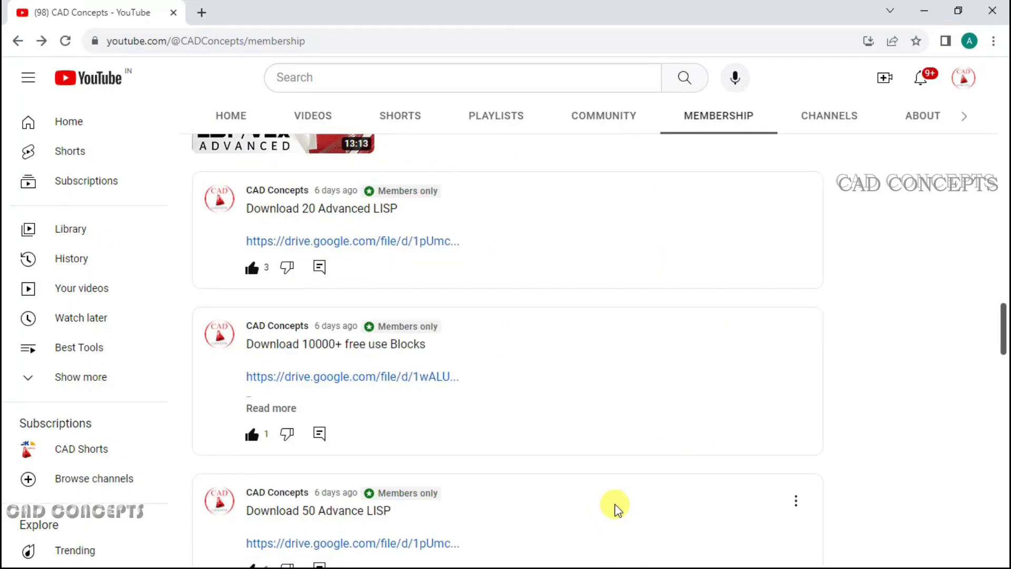
{"action": "scroll", "coordinate": [617, 510], "scroll_direction": "up", "scroll_amount": 7}
{"action": "scroll", "coordinate": [889, 468], "scroll_direction": "down", "scroll_amount": 15}
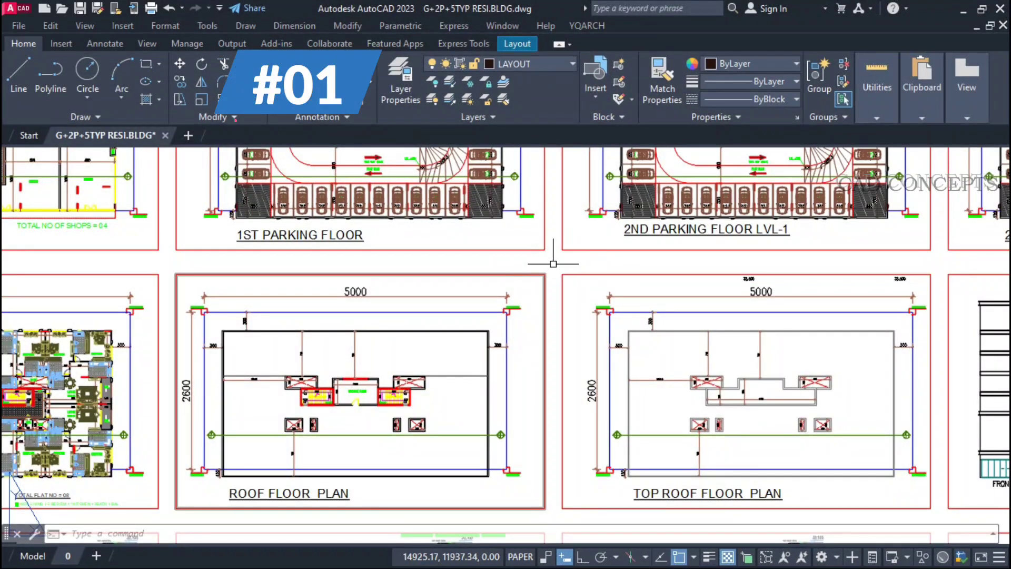
{"action": "left_click", "coordinate": [583, 228]}
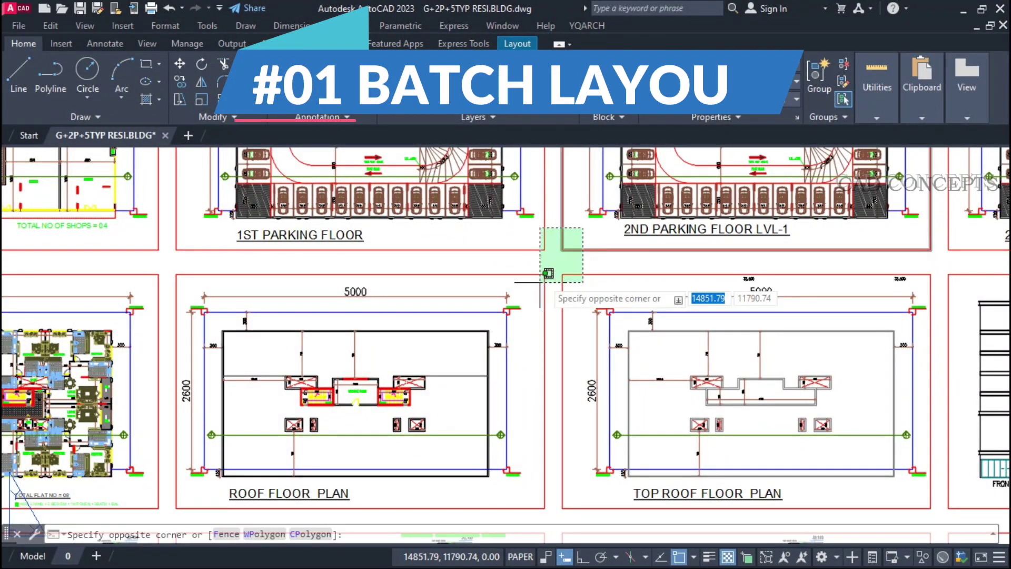
{"action": "left_click", "coordinate": [534, 289]}
{"action": "scroll", "coordinate": [570, 288], "scroll_direction": "down", "scroll_amount": 5}
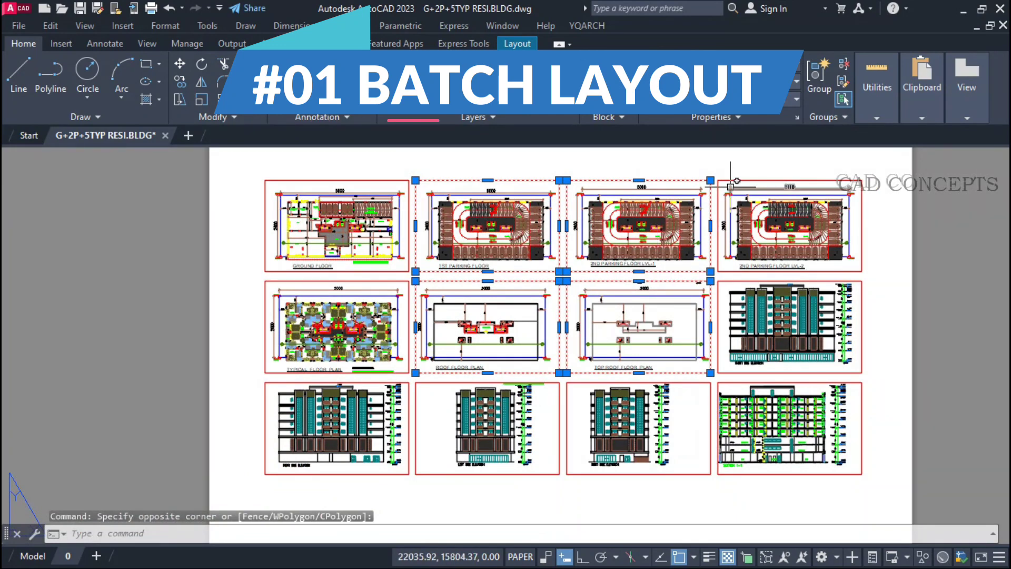
{"action": "key", "text": "Escape"}
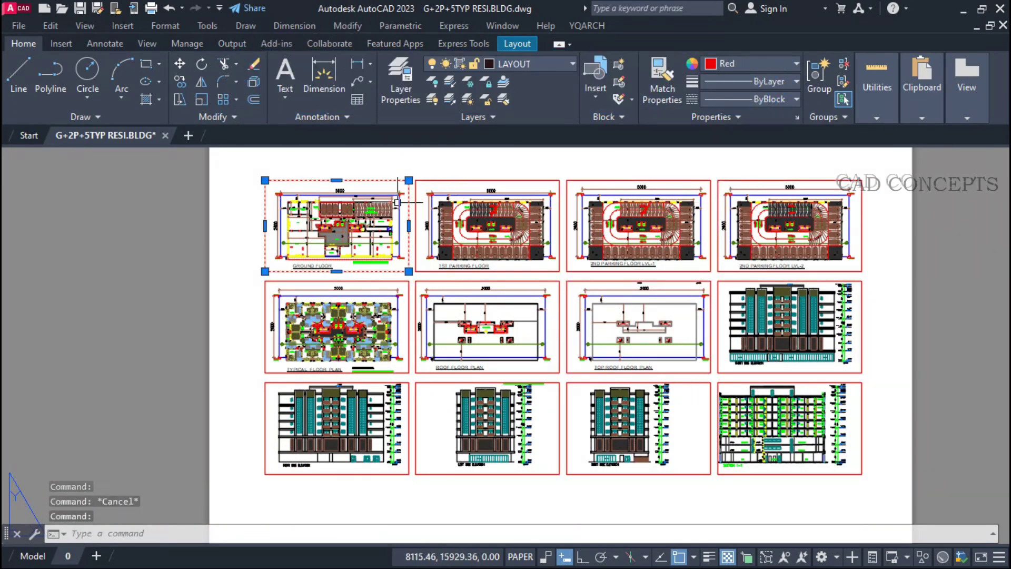
{"action": "left_click", "coordinate": [415, 393]}
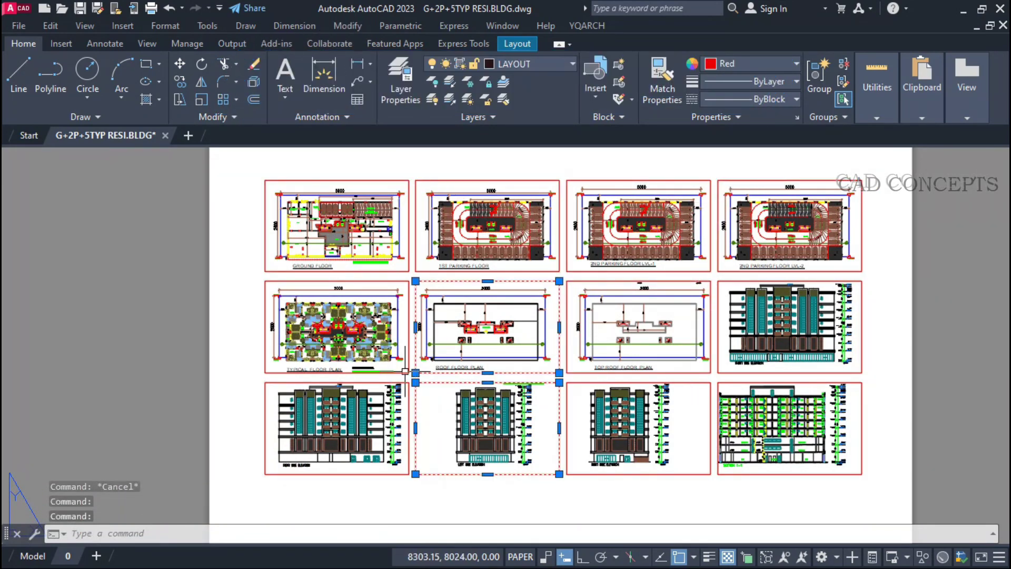
{"action": "key", "text": "Escape"}
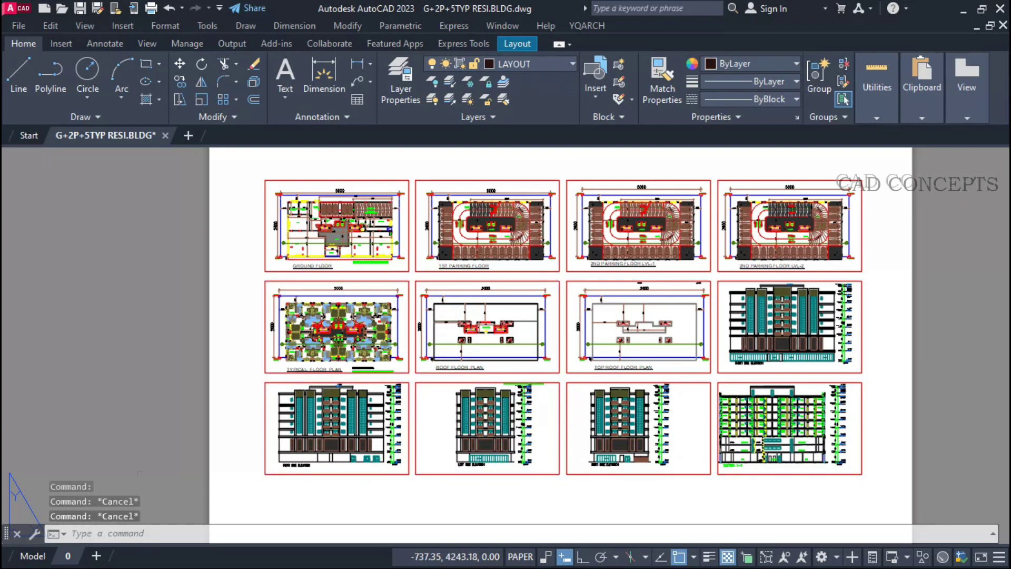
{"action": "key", "text": "Escape"}
{"action": "mouse_move", "coordinate": [30, 558]}
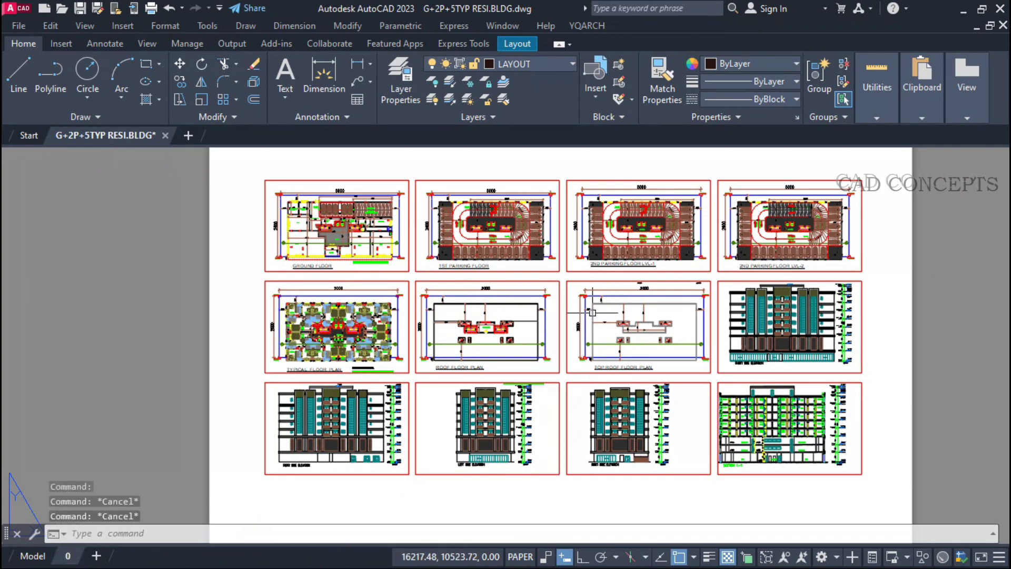
In TZF, set prefix SHEET-, starting number 01 and postfix A, identifying frames by layer.
{"action": "left_click", "coordinate": [244, 410]}
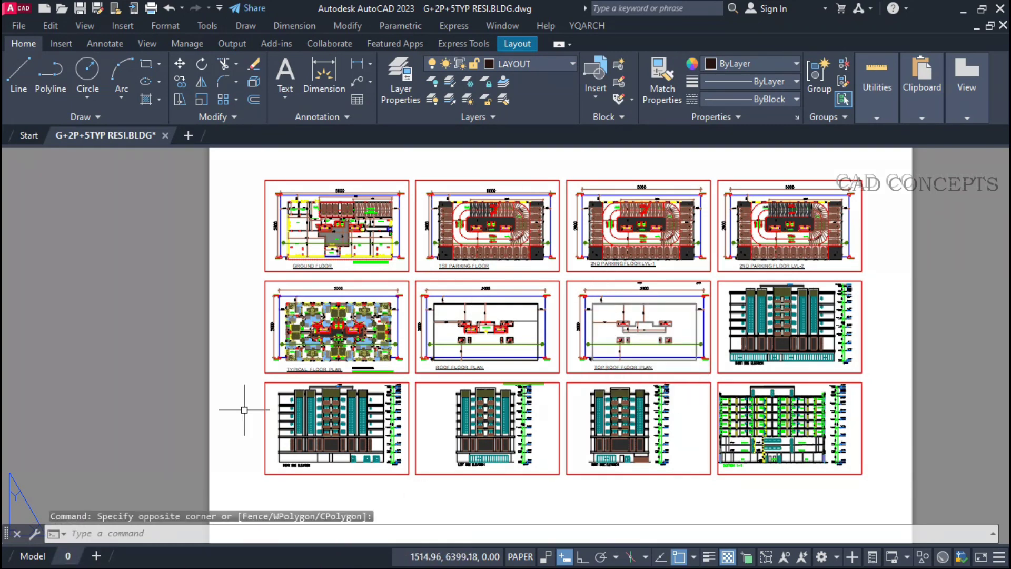
{"action": "type", "text": "TZF"}
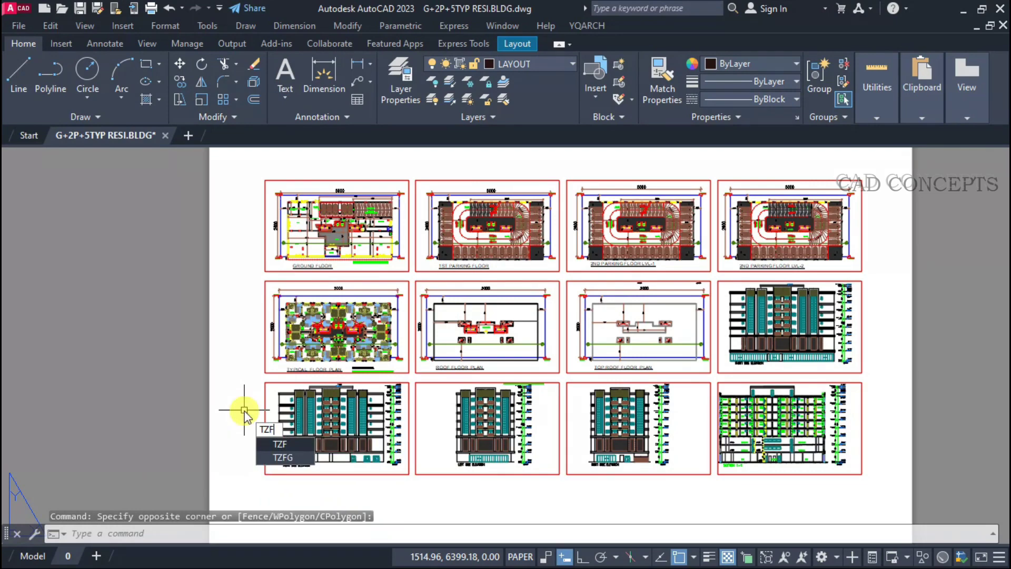
{"action": "key", "text": "Return"}
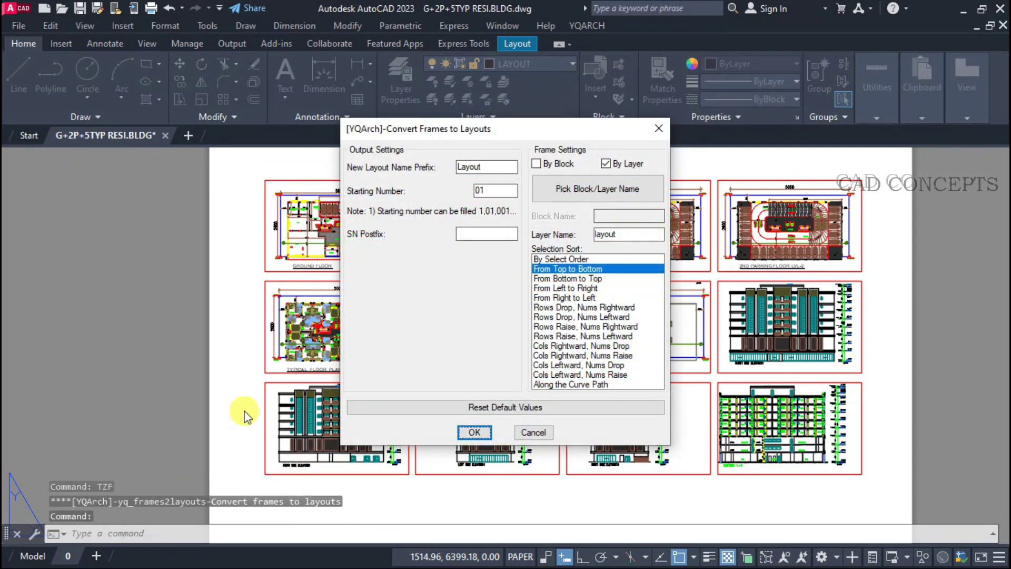
{"action": "double_click", "coordinate": [497, 168]}
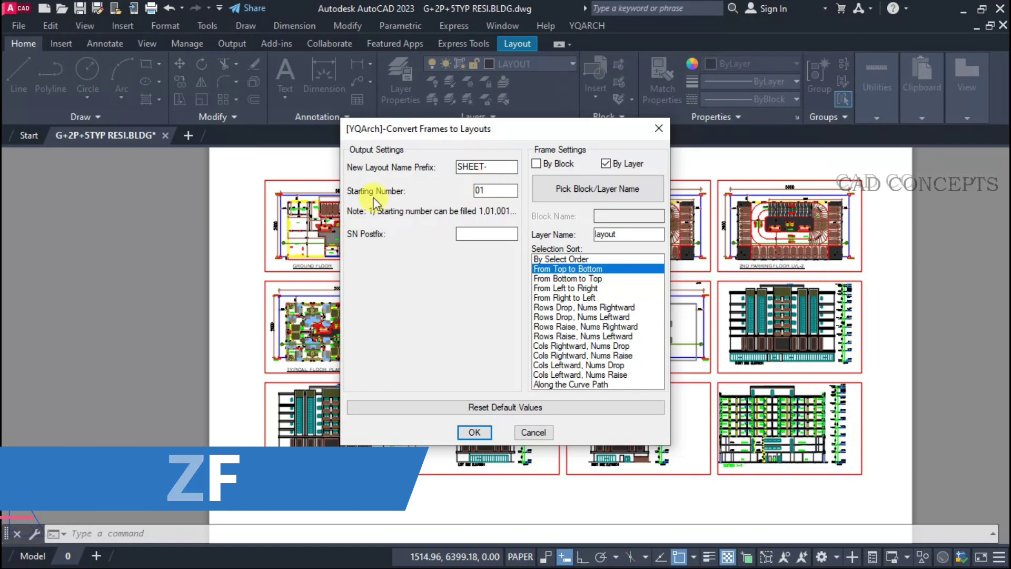
{"action": "double_click", "coordinate": [476, 193]}
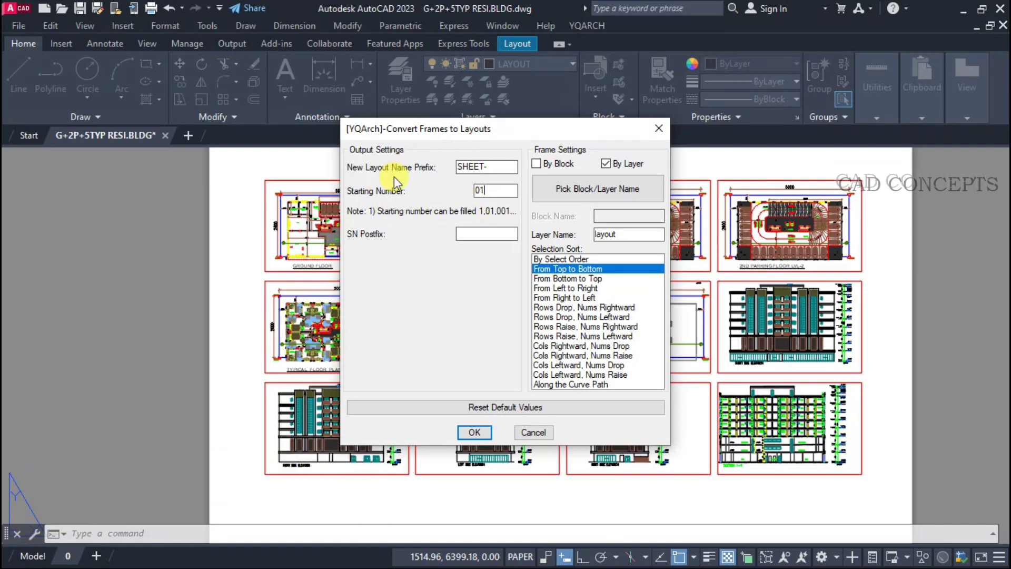
{"action": "left_click", "coordinate": [467, 234]}
{"action": "left_click", "coordinate": [607, 165]}
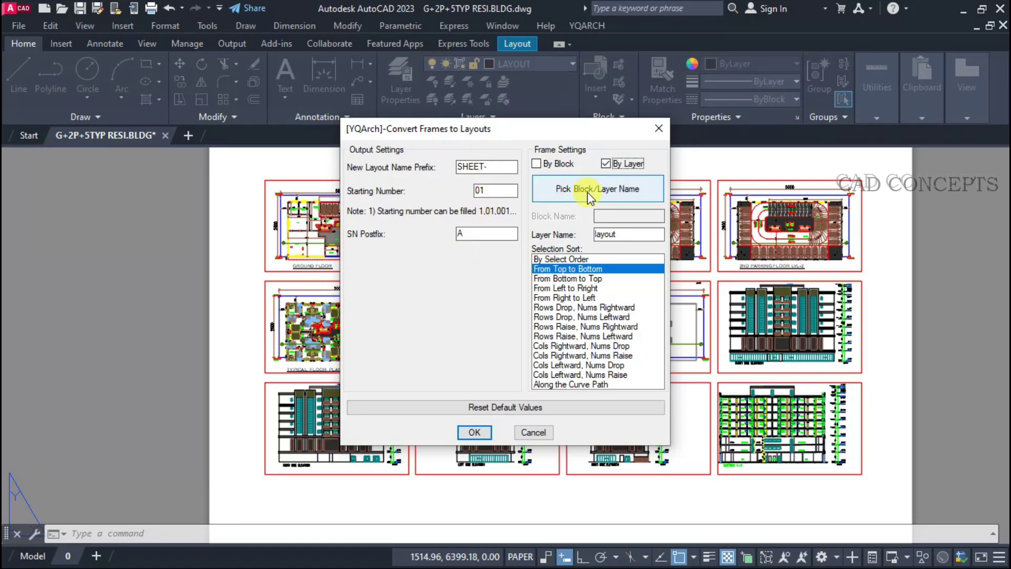
{"action": "left_click", "coordinate": [590, 192]}
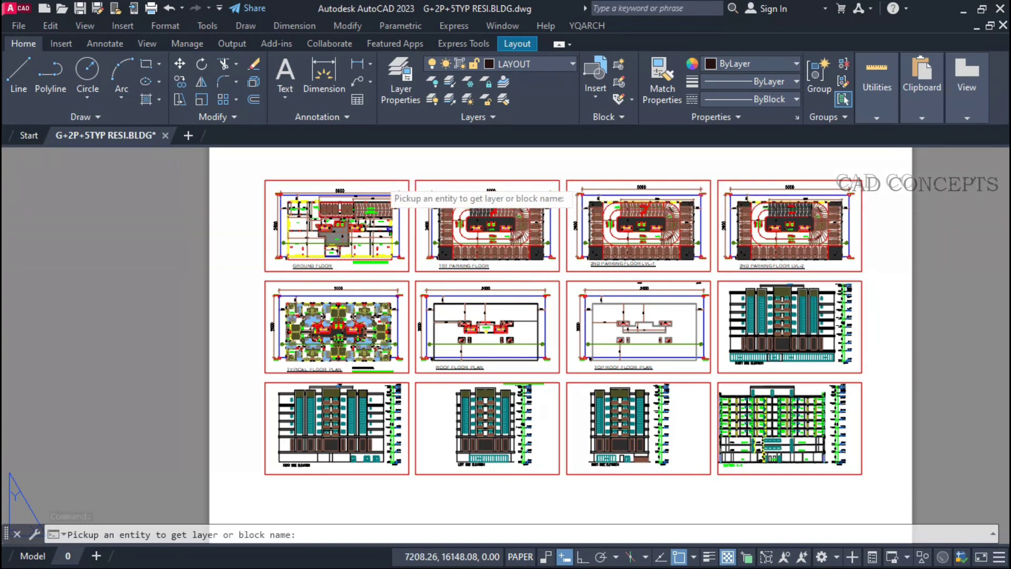
Take layer LAYOUT from a frame border, sort From Left to Right, and confirm.
{"action": "left_click", "coordinate": [380, 180]}
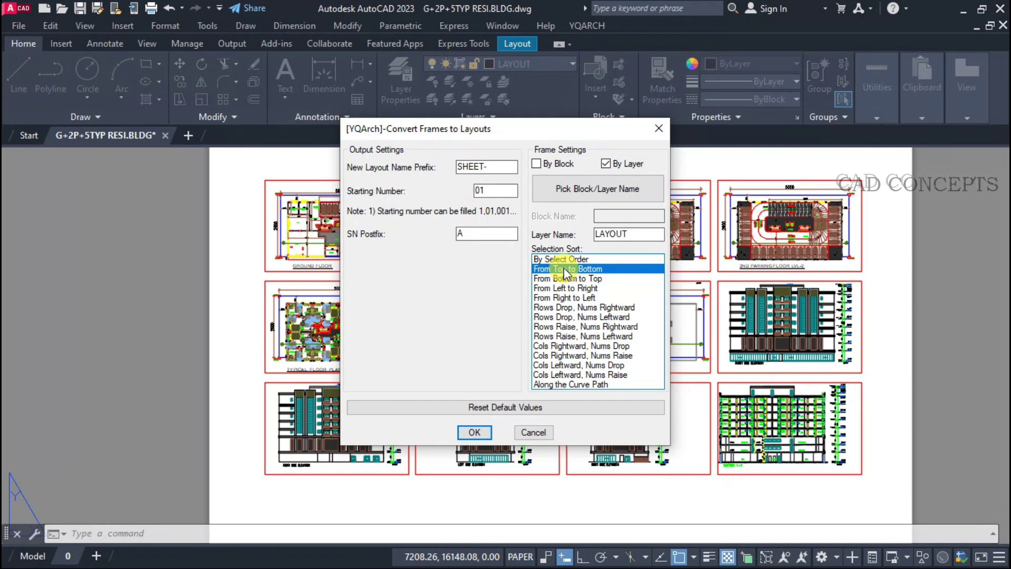
{"action": "left_click", "coordinate": [570, 288]}
{"action": "left_click_drag", "start_coordinate": [587, 291], "coordinate": [569, 289]}
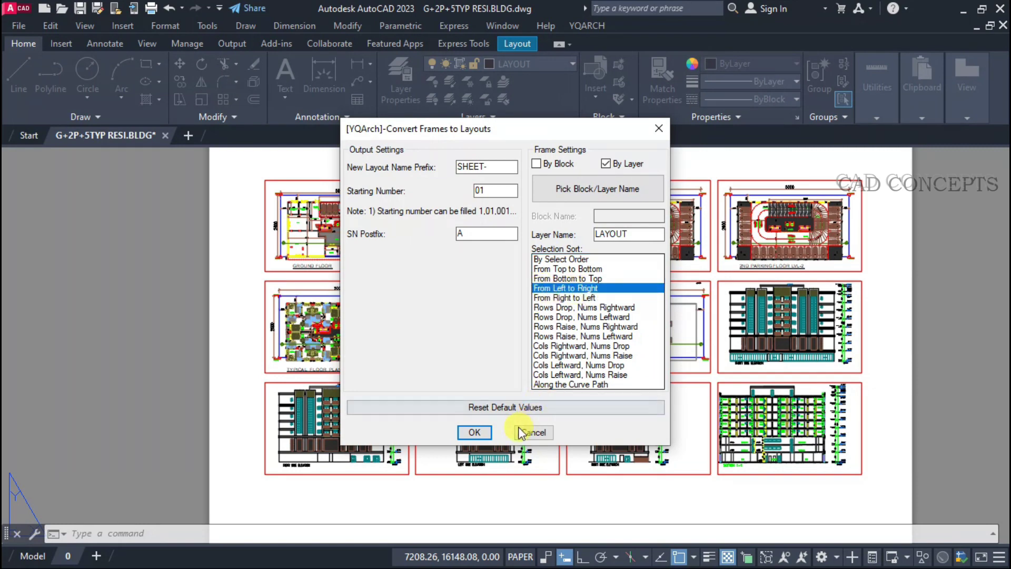
{"action": "left_click", "coordinate": [474, 433]}
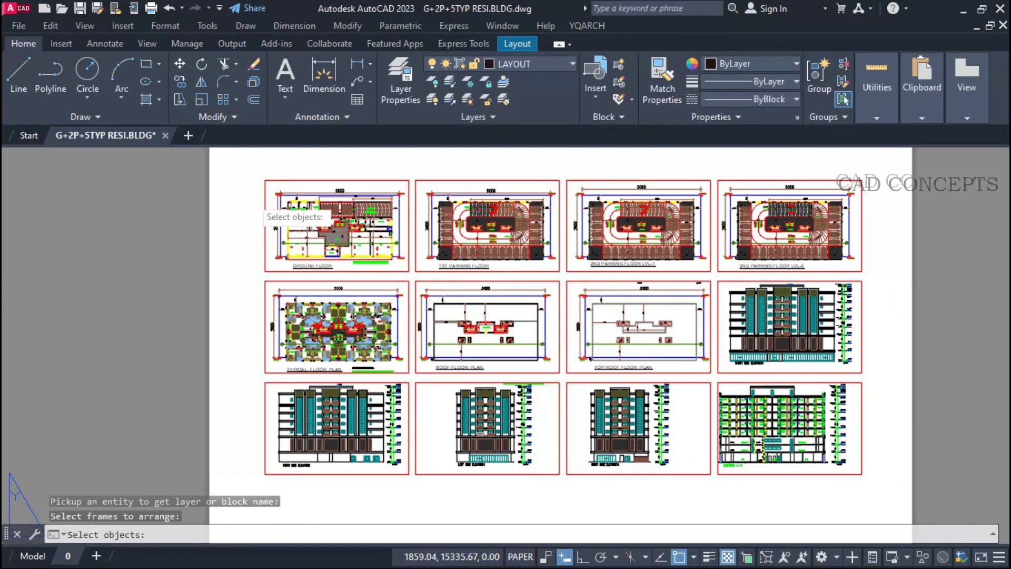
Window-select all twelve red frames and confirm the Note dialog to generate the layouts.
{"action": "left_click", "coordinate": [251, 173]}
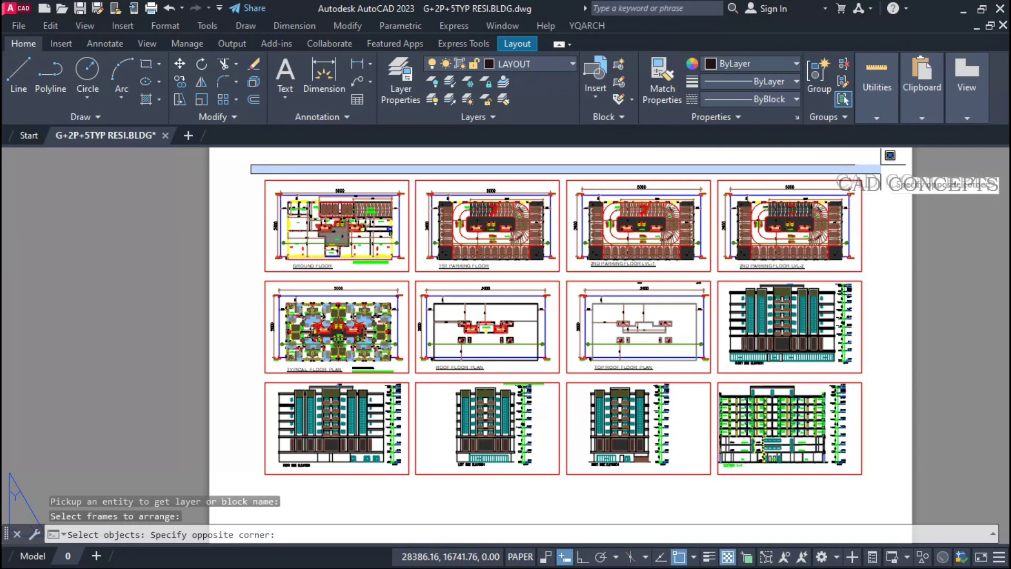
{"action": "left_click", "coordinate": [898, 491]}
{"action": "key", "text": "Return"}
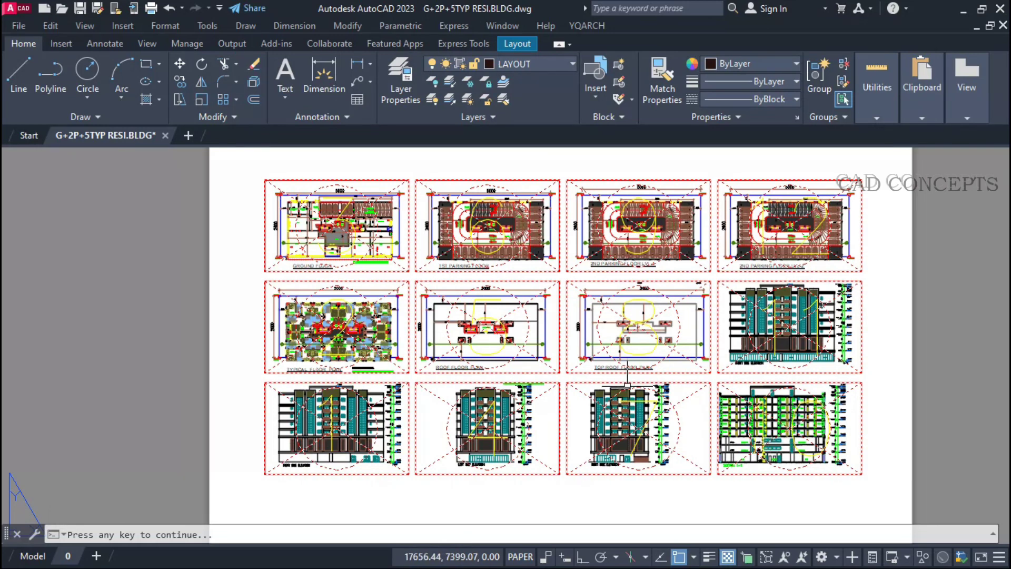
{"action": "left_click", "coordinate": [605, 451]}
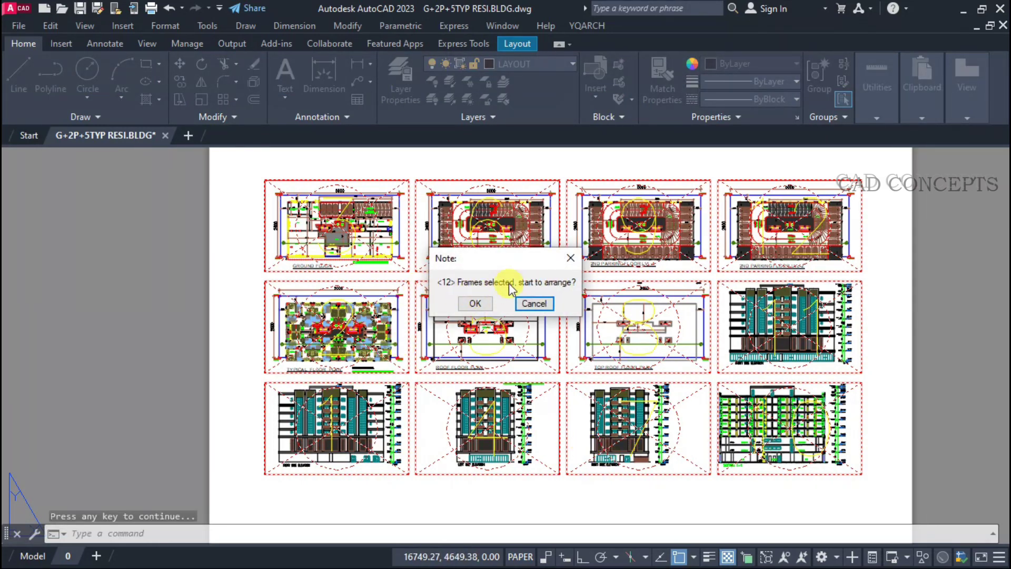
{"action": "left_click", "coordinate": [476, 304]}
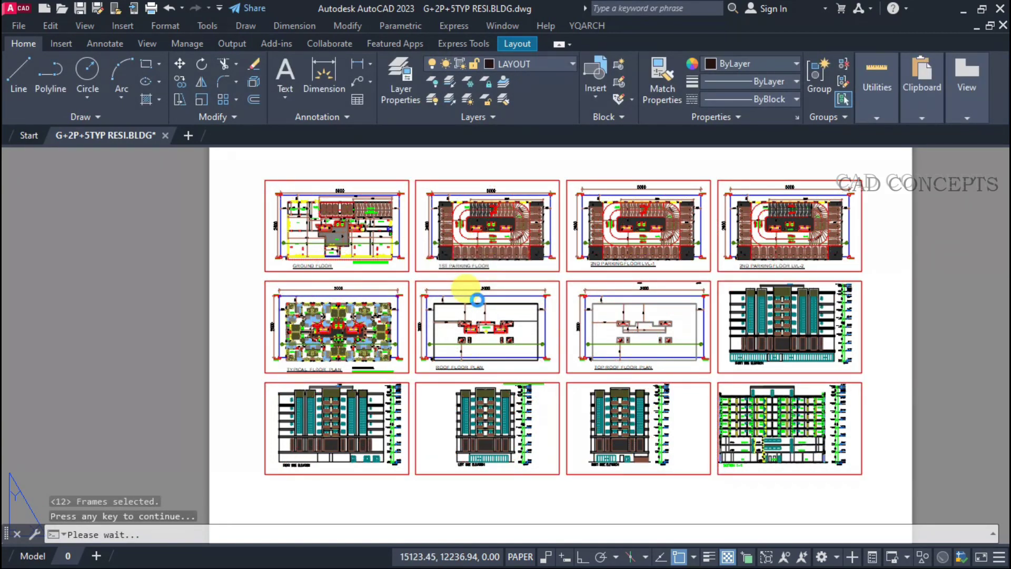
{"action": "left_click", "coordinate": [562, 163]}
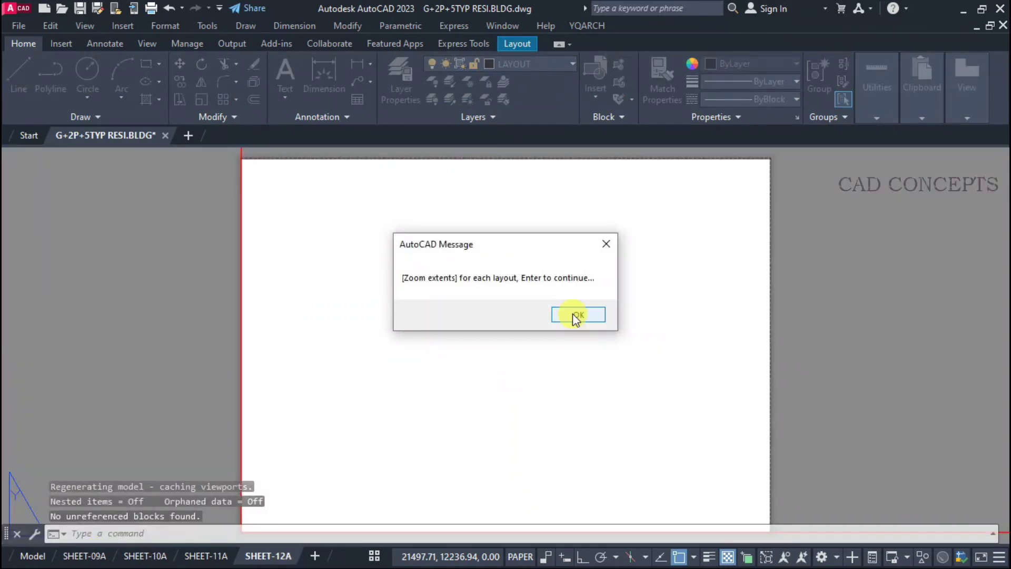
Dismiss the completion message and step through layouts SHEET-01A to SHEET-04A.
{"action": "left_click", "coordinate": [576, 315]}
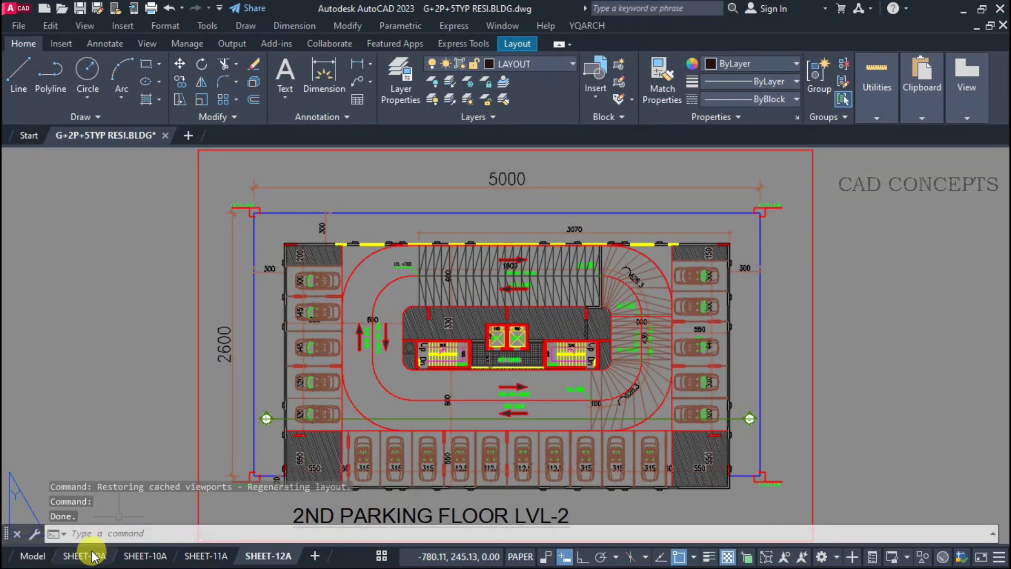
{"action": "mouse_move", "coordinate": [68, 559]}
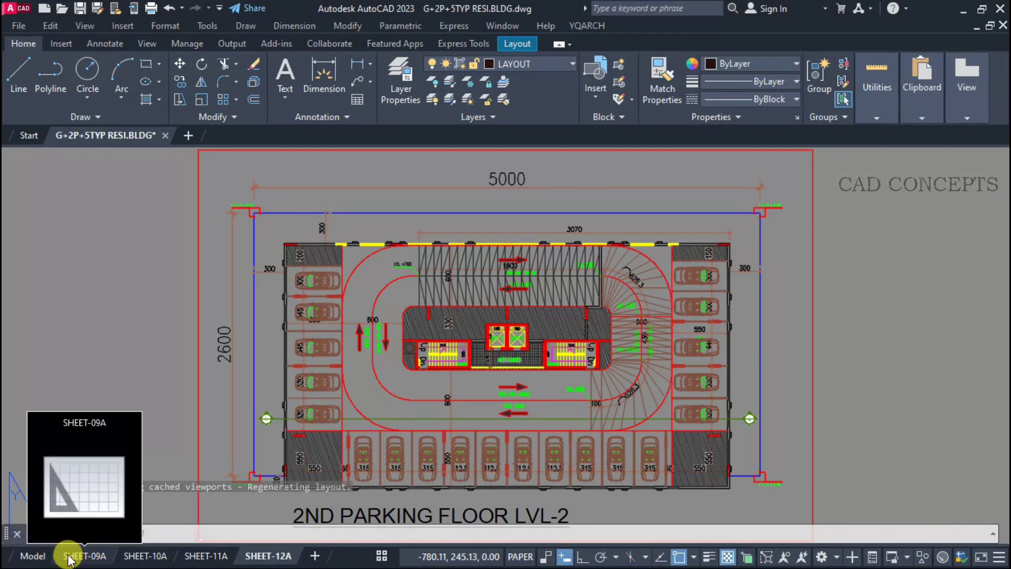
{"action": "left_click", "coordinate": [379, 556]}
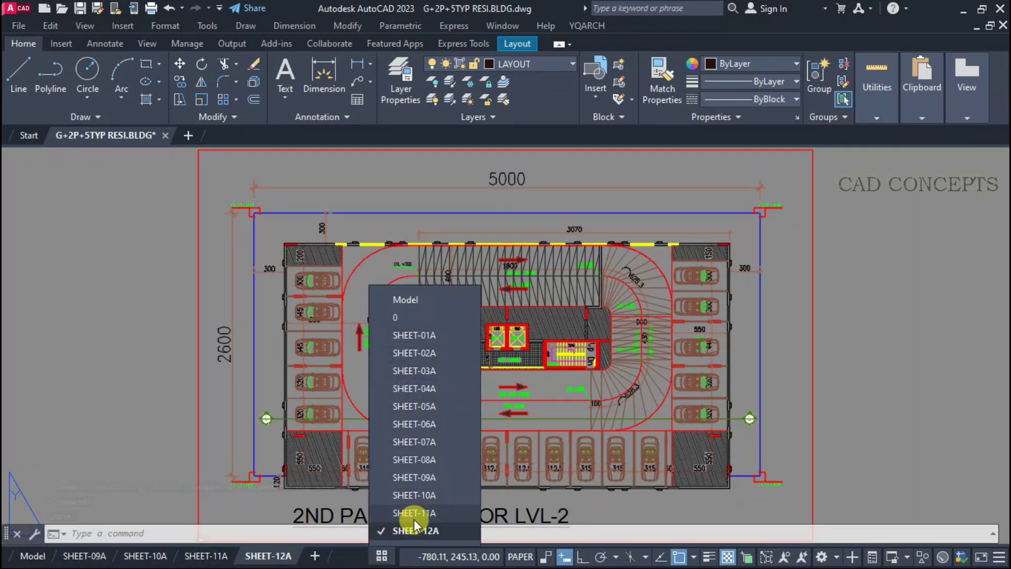
{"action": "left_click", "coordinate": [420, 337]}
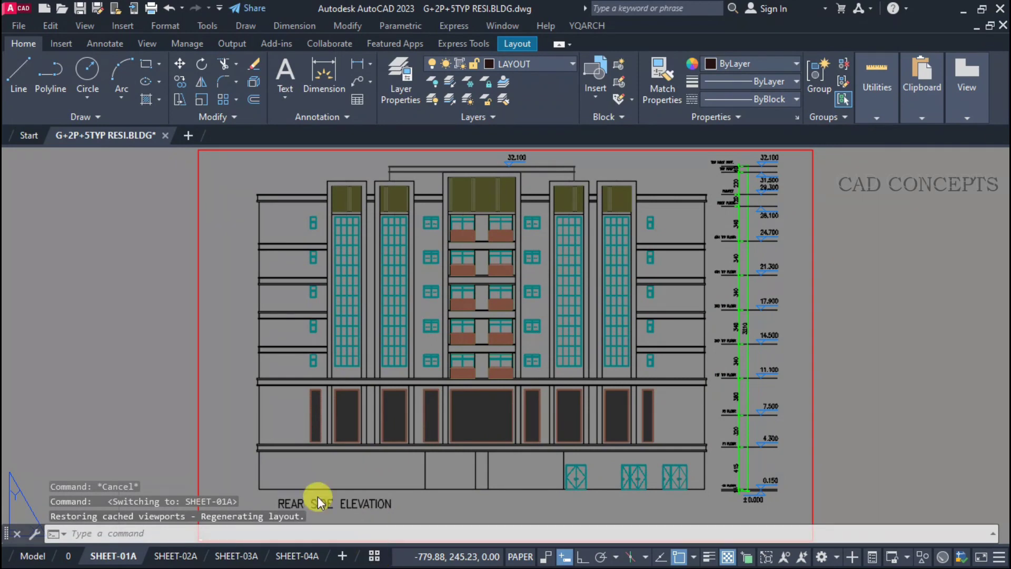
{"action": "left_click", "coordinate": [374, 555]}
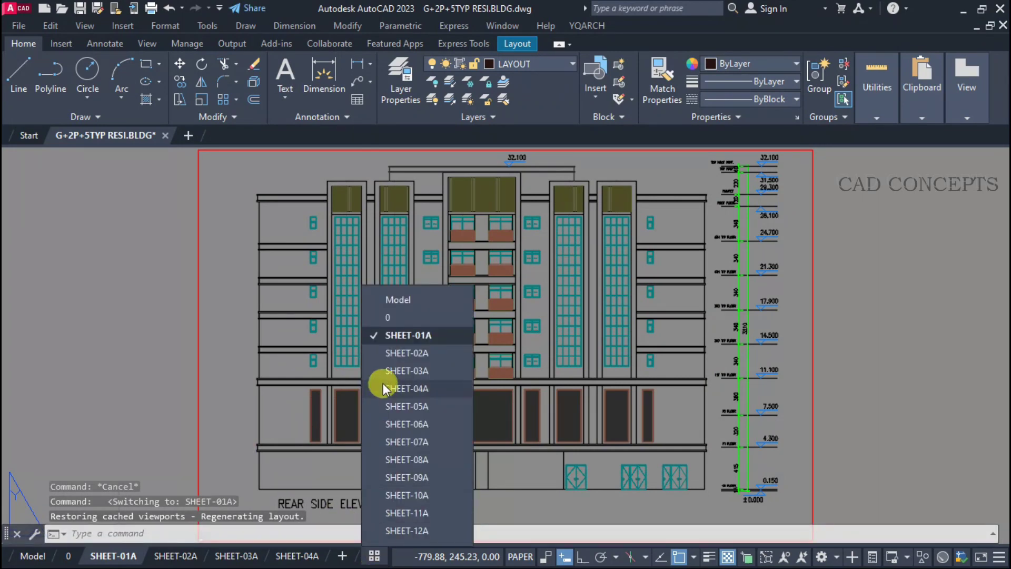
{"action": "left_click", "coordinate": [384, 354]}
{"action": "left_click", "coordinate": [381, 557]}
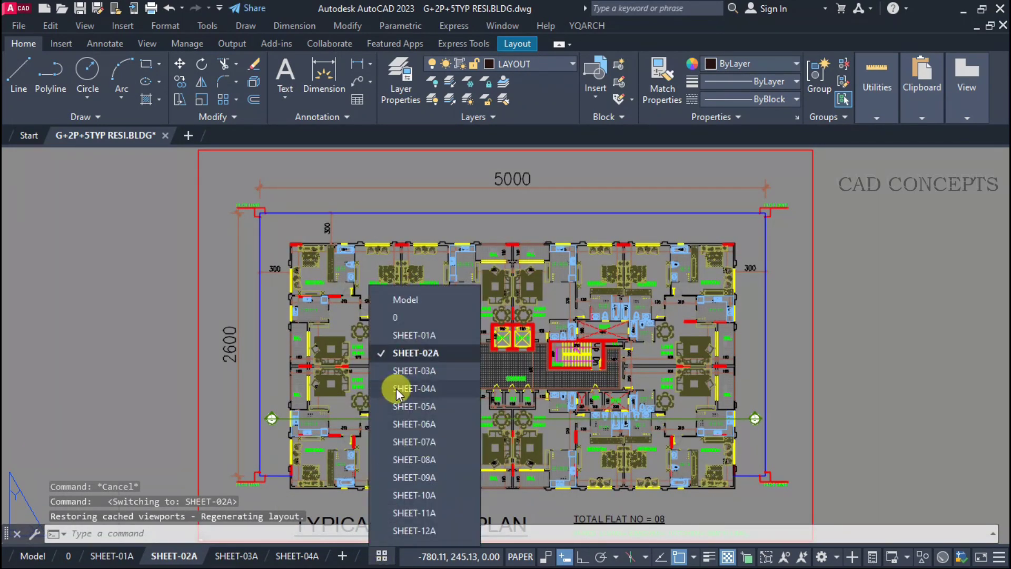
{"action": "left_click", "coordinate": [391, 422]}
{"action": "left_click", "coordinate": [381, 556]}
{"action": "left_click", "coordinate": [398, 399]}
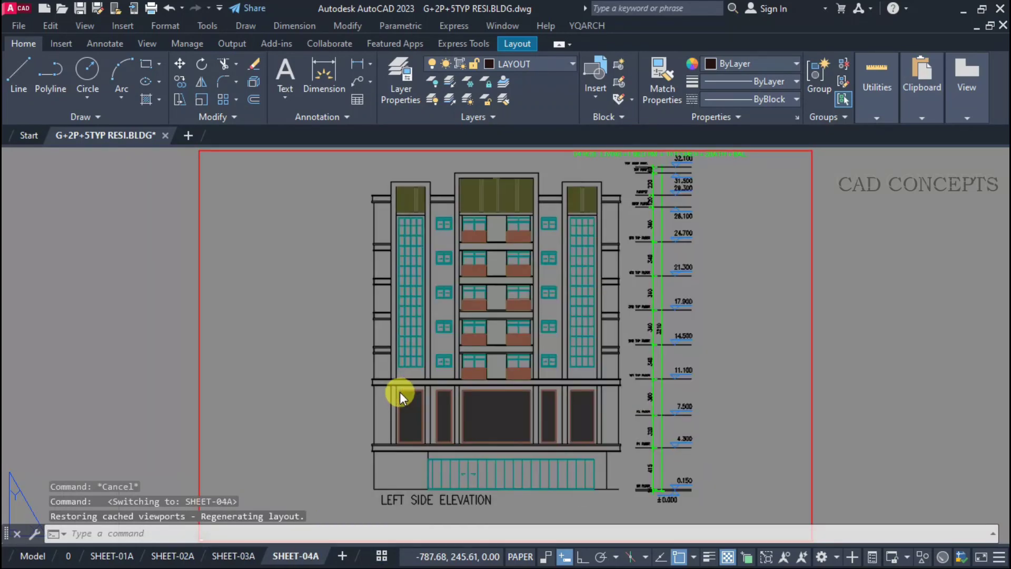
Continue through SHEET-05A to SHEET-09A, zooming in to inspect SHEET-07A.
{"action": "left_click", "coordinate": [382, 558]}
{"action": "left_click", "coordinate": [394, 406]}
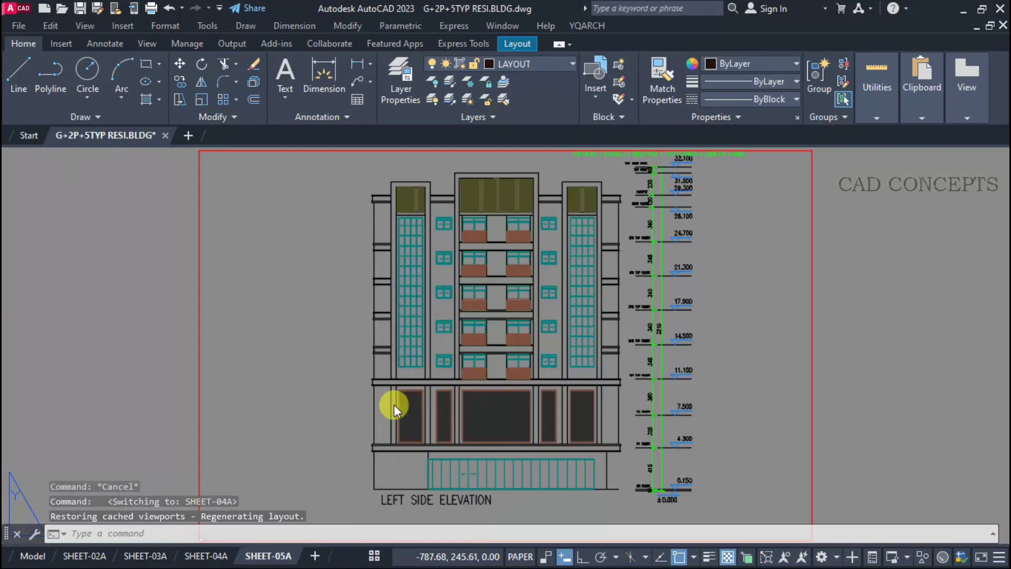
{"action": "left_click", "coordinate": [382, 558]}
{"action": "left_click", "coordinate": [396, 425]}
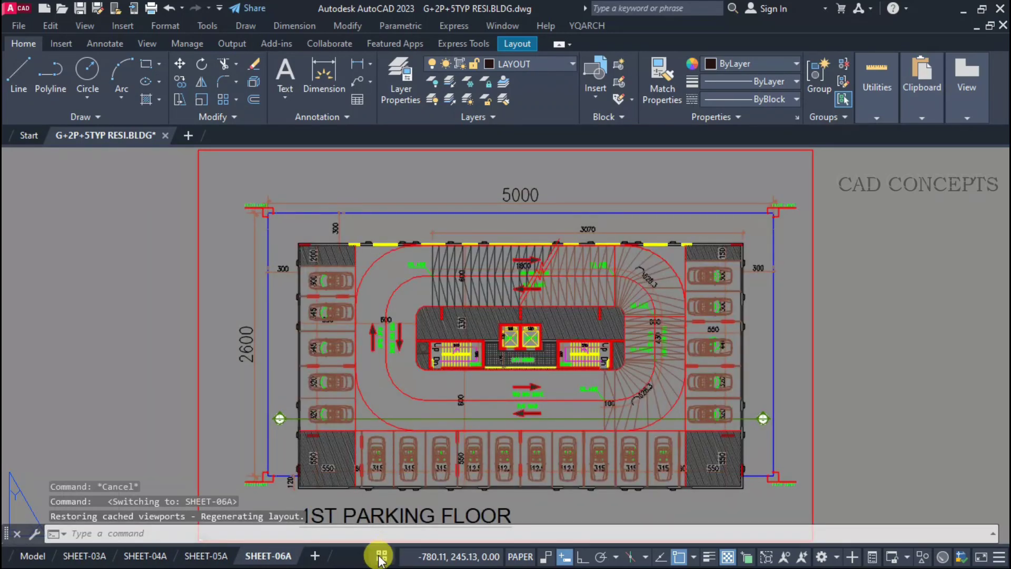
{"action": "left_click", "coordinate": [379, 557]}
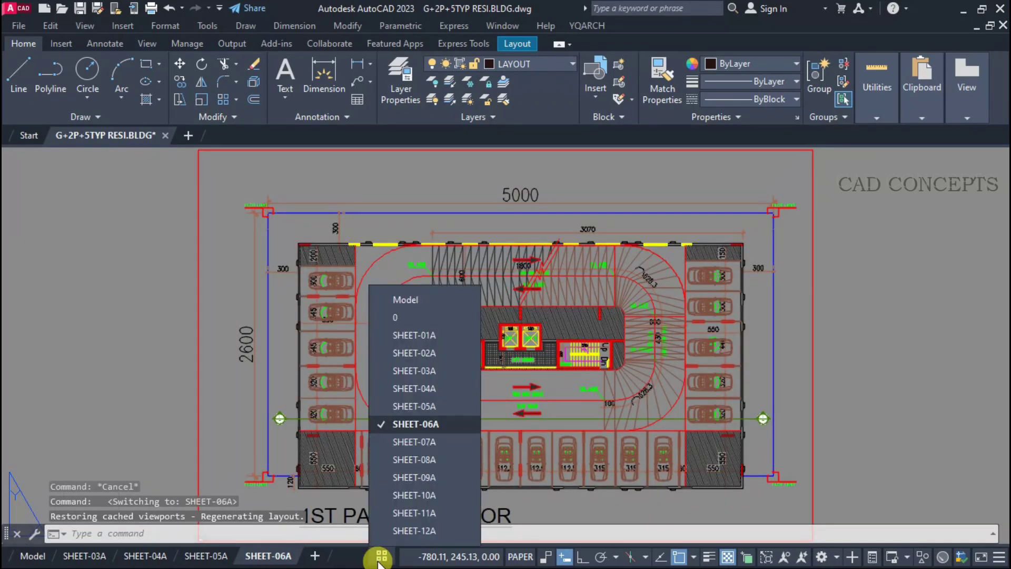
{"action": "left_click", "coordinate": [390, 441]}
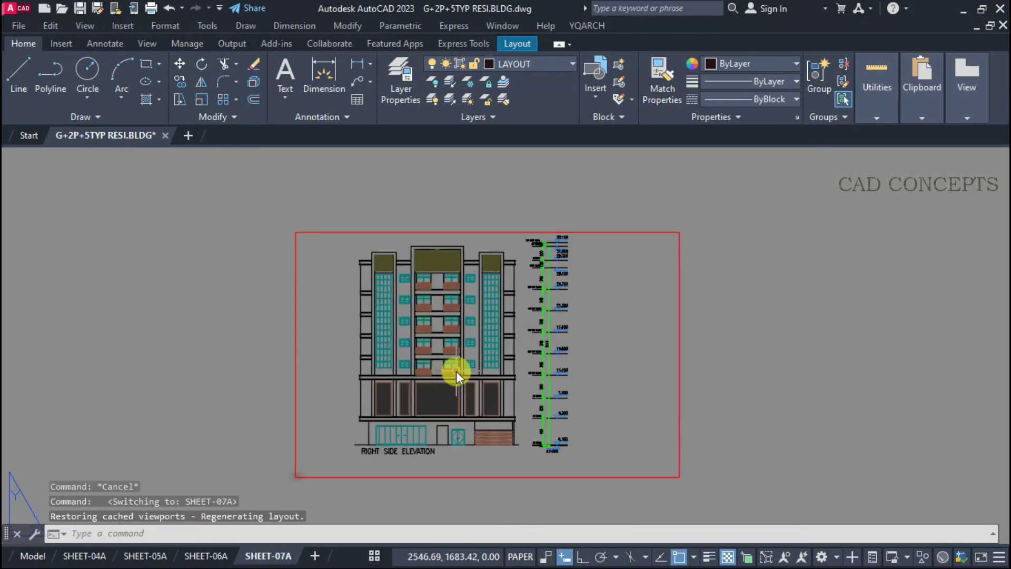
{"action": "scroll", "coordinate": [305, 475], "scroll_direction": "up", "scroll_amount": 4}
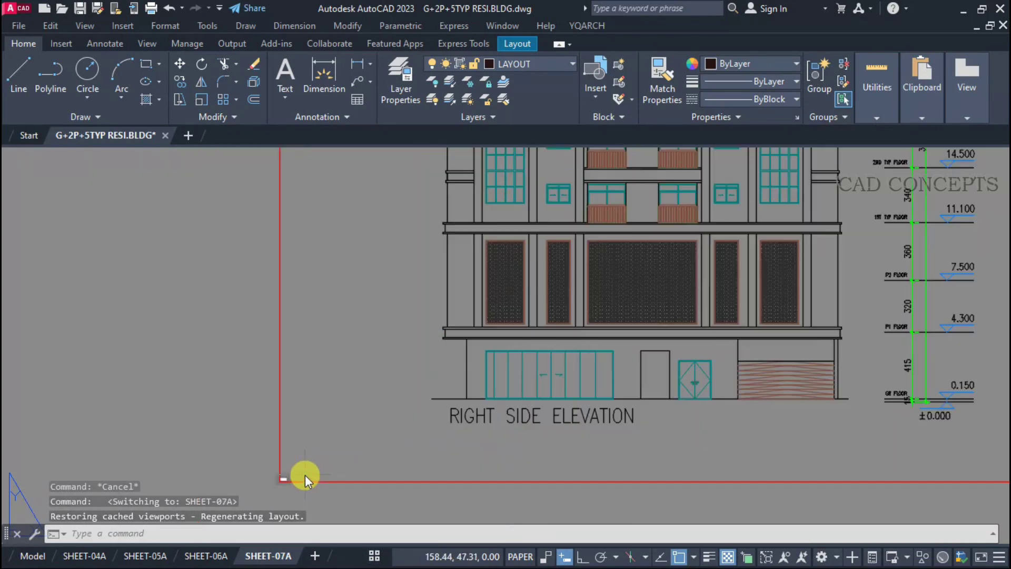
{"action": "scroll", "coordinate": [493, 444], "scroll_direction": "down", "scroll_amount": 2}
{"action": "scroll", "coordinate": [394, 469], "scroll_direction": "down", "scroll_amount": 2}
{"action": "scroll", "coordinate": [656, 384], "scroll_direction": "up", "scroll_amount": 2}
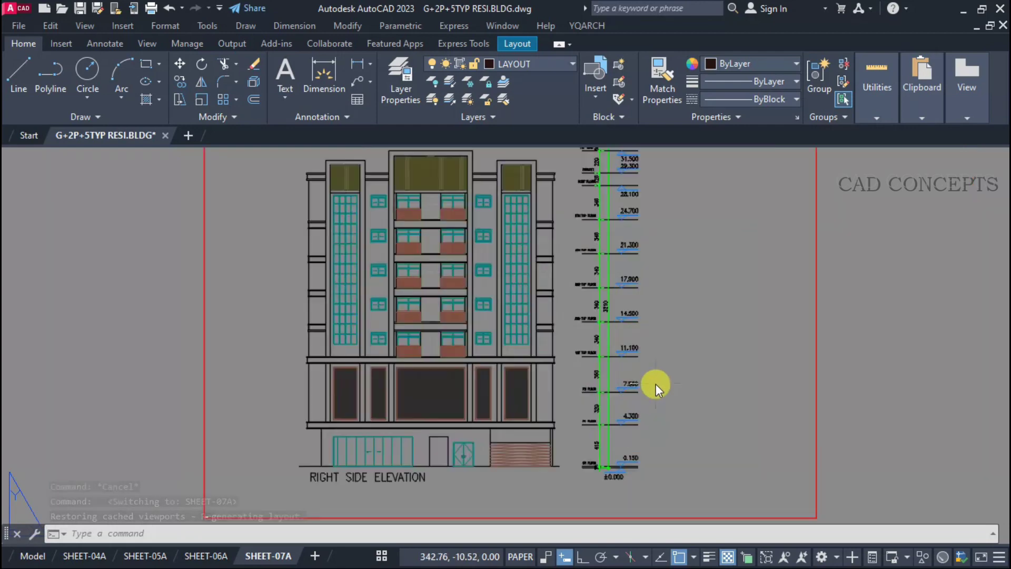
{"action": "left_click", "coordinate": [382, 555]}
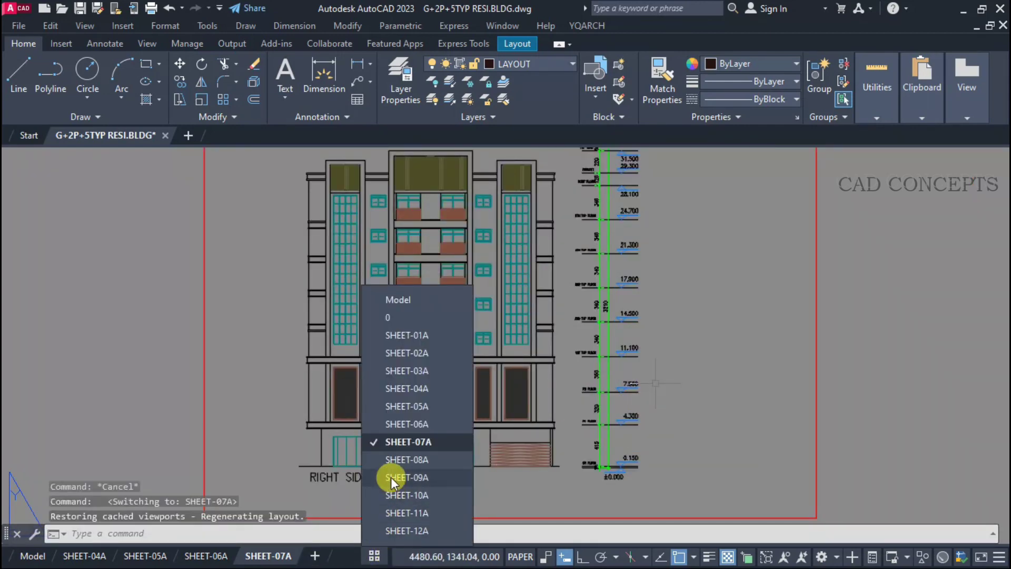
{"action": "left_click", "coordinate": [391, 457]}
{"action": "left_click", "coordinate": [374, 556]}
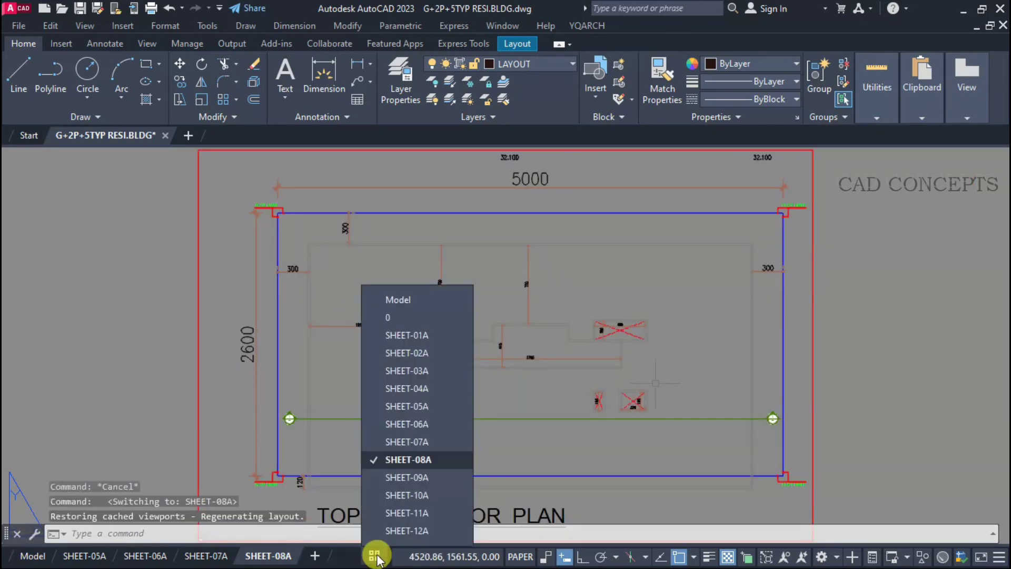
{"action": "left_click", "coordinate": [393, 481]}
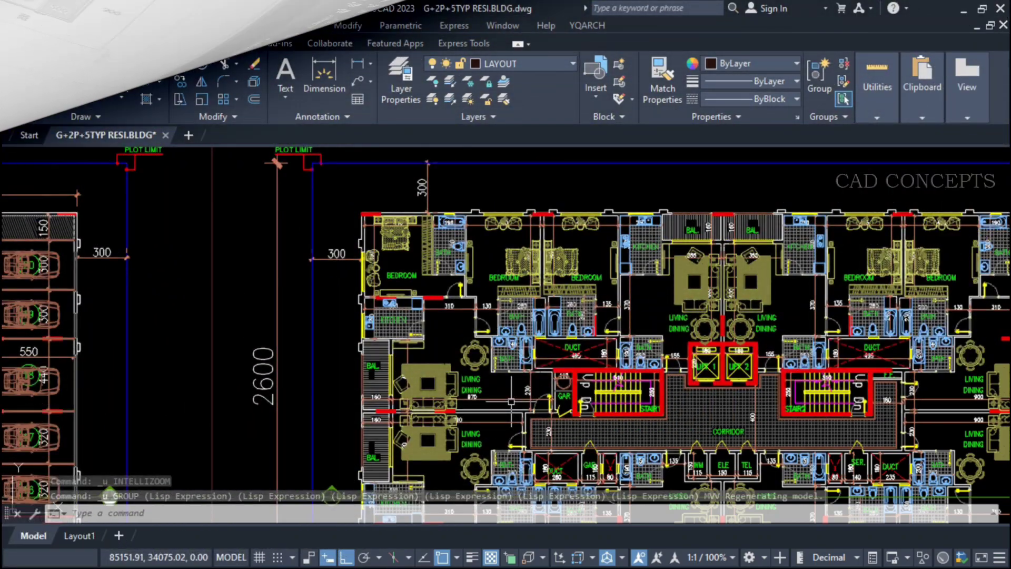
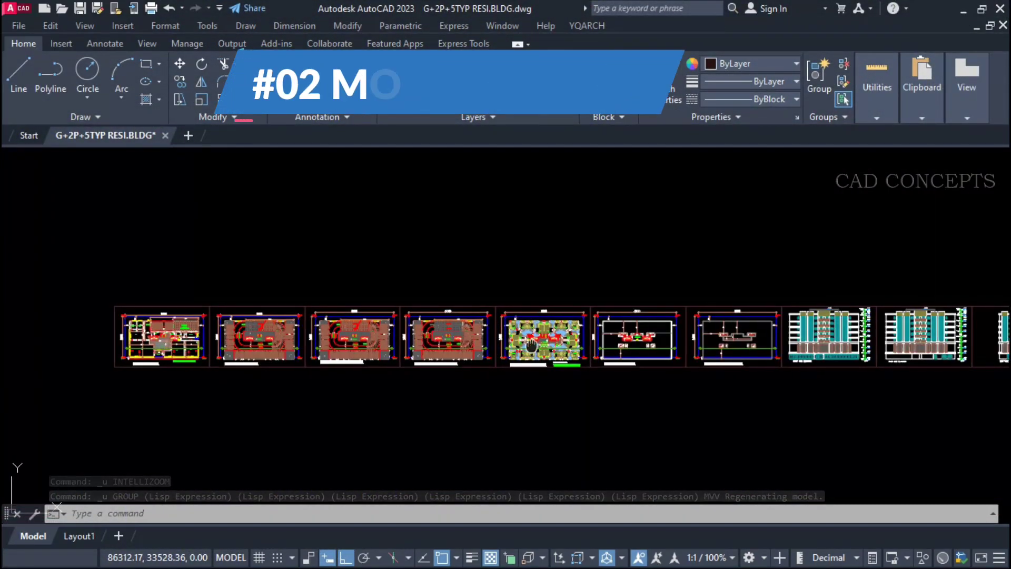
Use MV to frame the bedroom and living area at 1:100 and place it on Layout1.
{"action": "scroll", "coordinate": [453, 336], "scroll_direction": "up", "scroll_amount": 6}
{"action": "scroll", "coordinate": [452, 336], "scroll_direction": "up", "scroll_amount": 8}
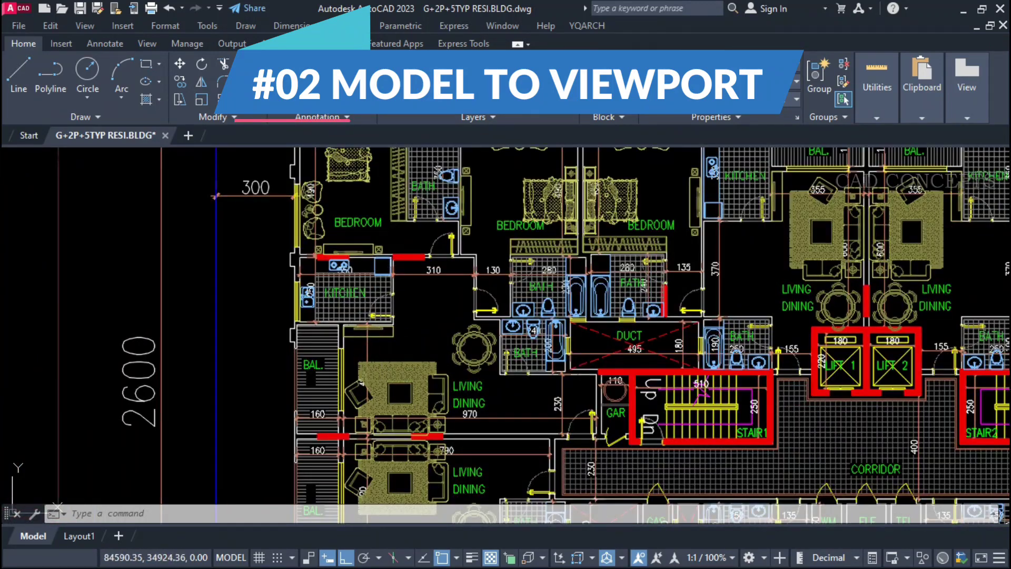
{"action": "middle_click_drag", "start_coordinate": [386, 349], "coordinate": [399, 379]}
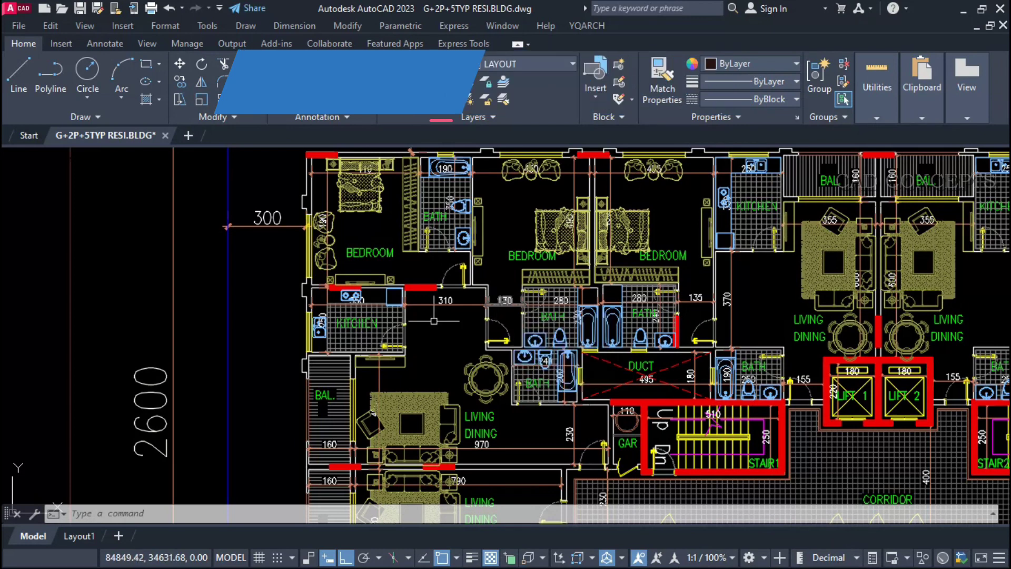
{"action": "type", "text": "mv"}
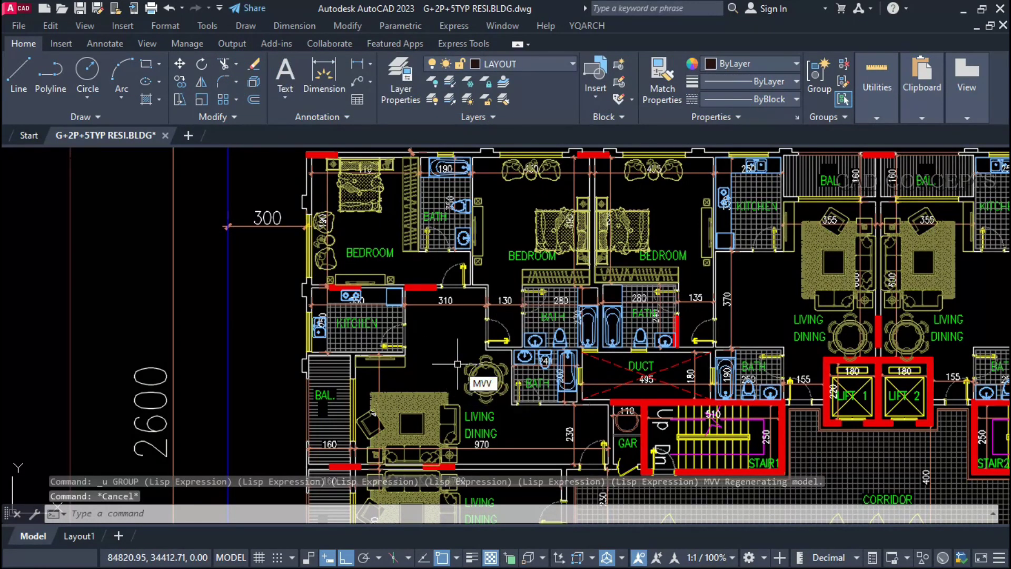
{"action": "key", "text": "space"}
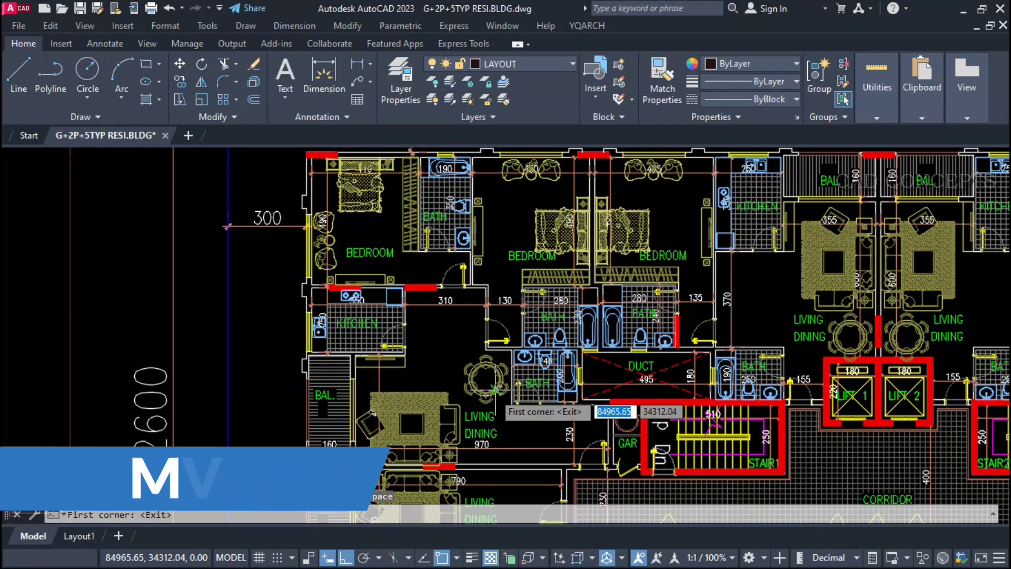
{"action": "left_click", "coordinate": [364, 190]}
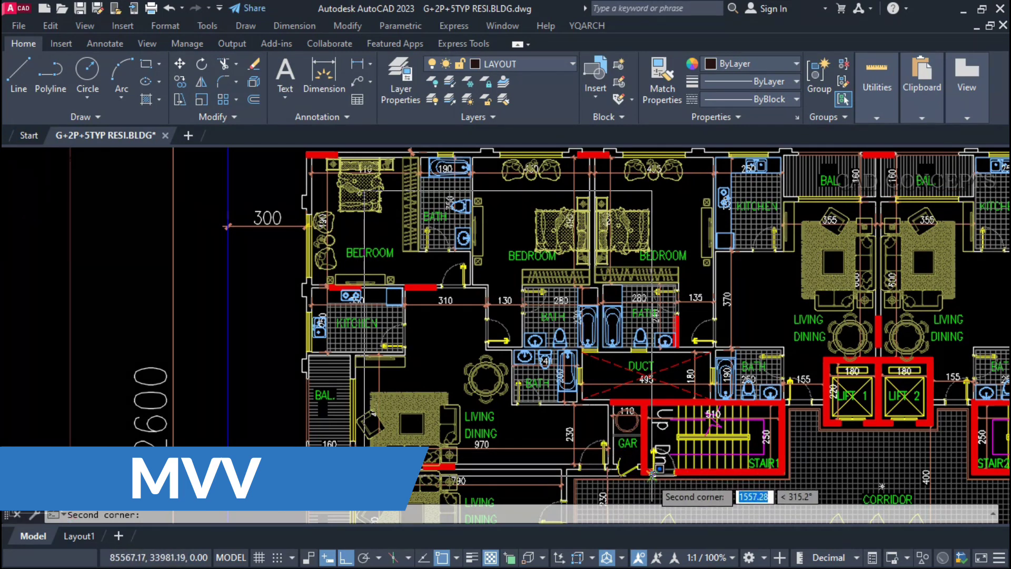
{"action": "left_click", "coordinate": [653, 472]}
{"action": "scroll", "coordinate": [465, 385], "scroll_direction": "down", "scroll_amount": 1}
{"action": "scroll", "coordinate": [466, 384], "scroll_direction": "down", "scroll_amount": 1}
{"action": "left_click", "coordinate": [454, 359]}
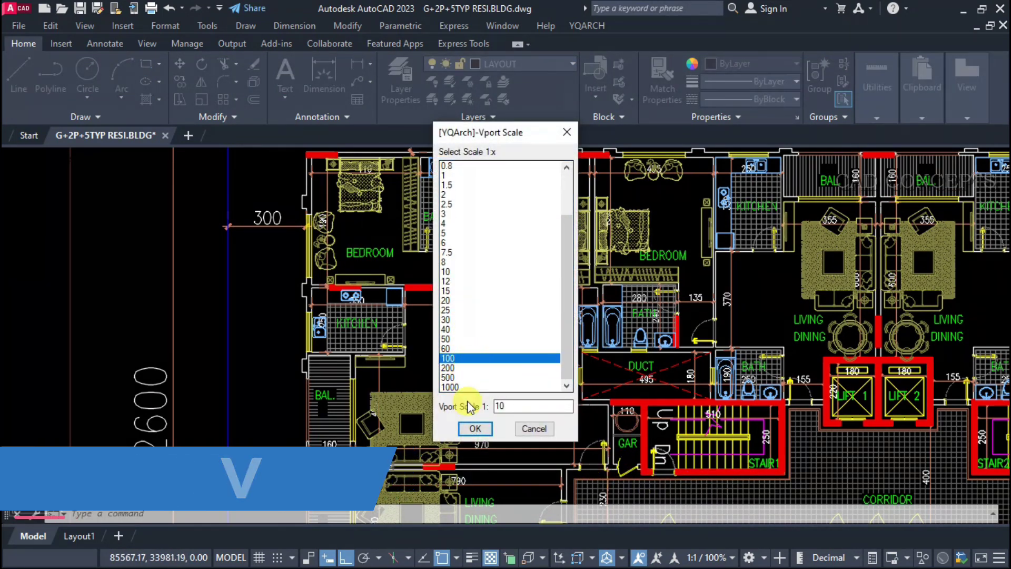
{"action": "left_click", "coordinate": [476, 428]}
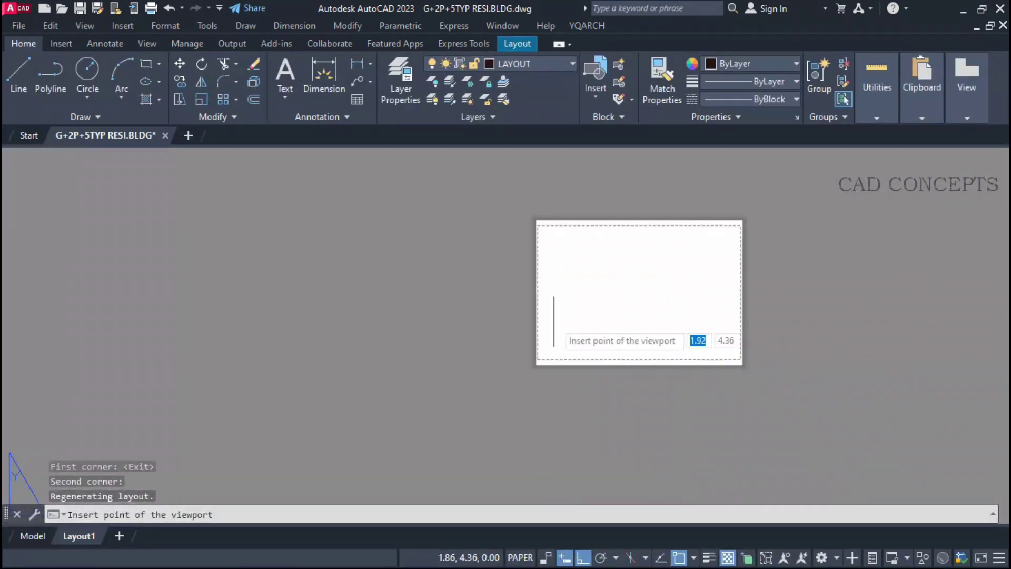
{"action": "scroll", "coordinate": [555, 321], "scroll_direction": "up", "scroll_amount": 4}
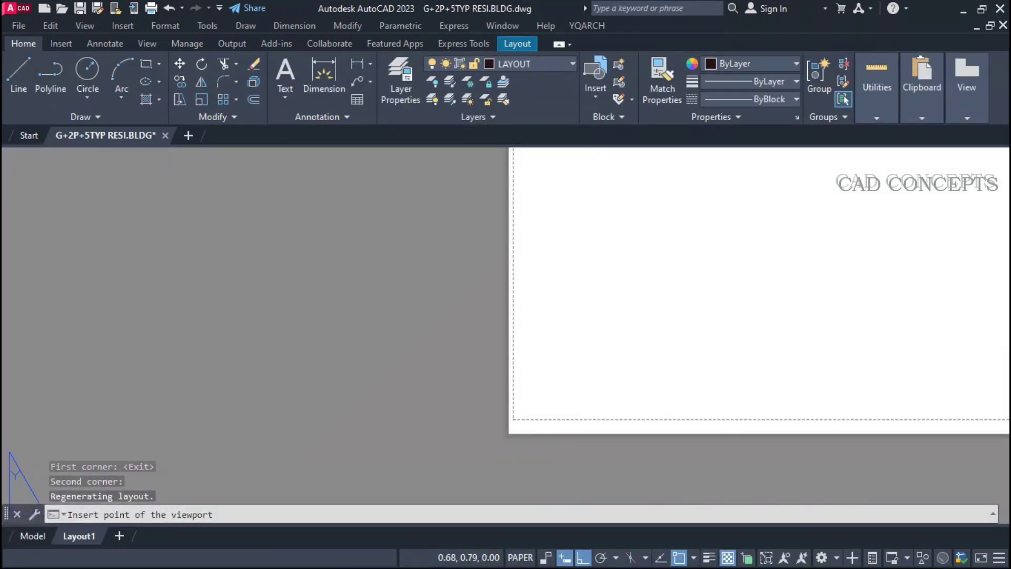
{"action": "left_click", "coordinate": [481, 415]}
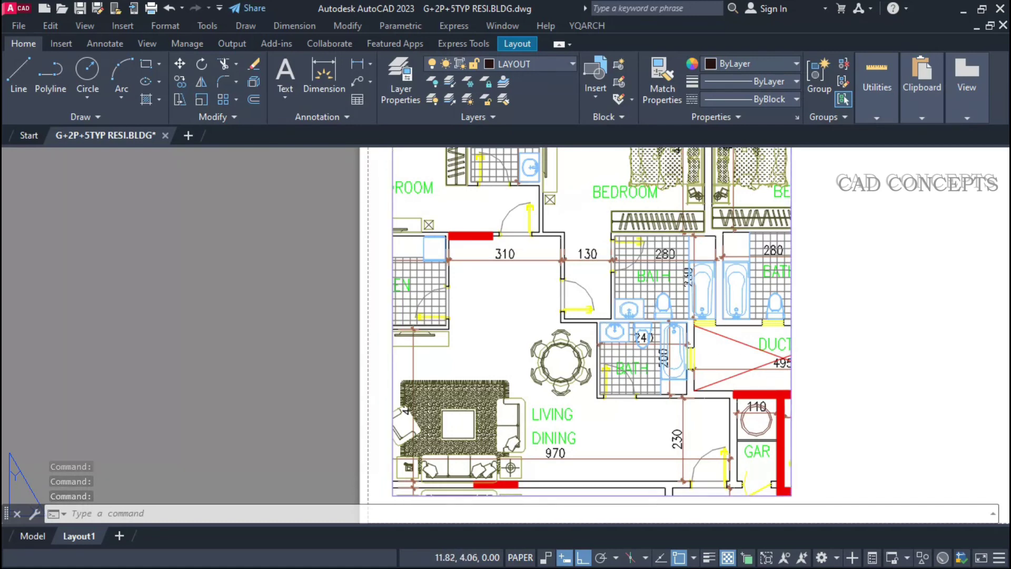
Select the new viewport and recentre the layout sheet around it to check it.
{"action": "left_click", "coordinate": [792, 378]}
{"action": "scroll", "coordinate": [571, 397], "scroll_direction": "down", "scroll_amount": 2}
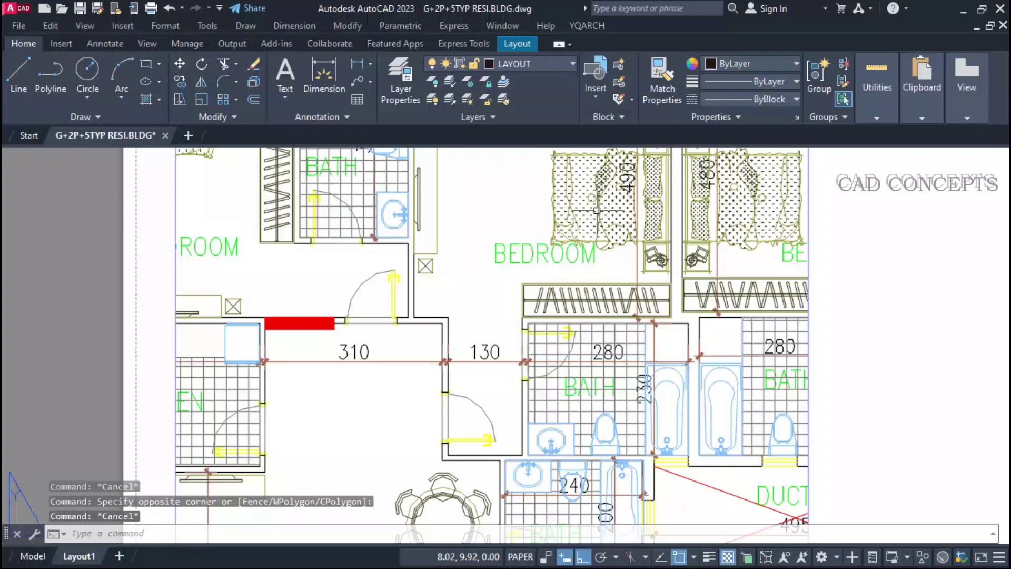
{"action": "scroll", "coordinate": [596, 216], "scroll_direction": "down", "scroll_amount": 3}
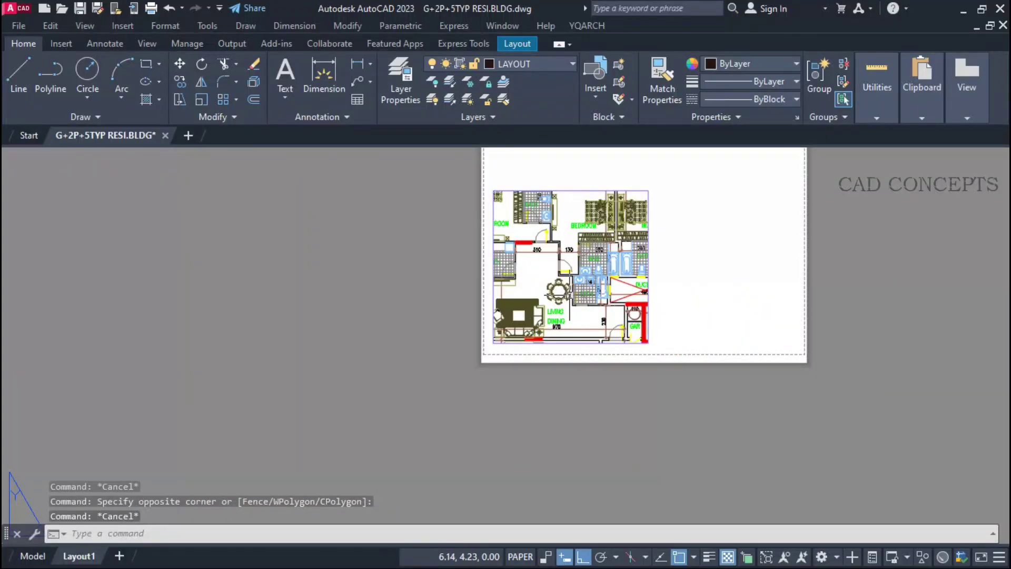
{"action": "scroll", "coordinate": [634, 255], "scroll_direction": "up", "scroll_amount": 2}
{"action": "middle_click_drag", "start_coordinate": [632, 260], "coordinate": [635, 329]}
{"action": "scroll", "coordinate": [643, 302], "scroll_direction": "up", "scroll_amount": 2}
{"action": "scroll", "coordinate": [604, 317], "scroll_direction": "down", "scroll_amount": 2}
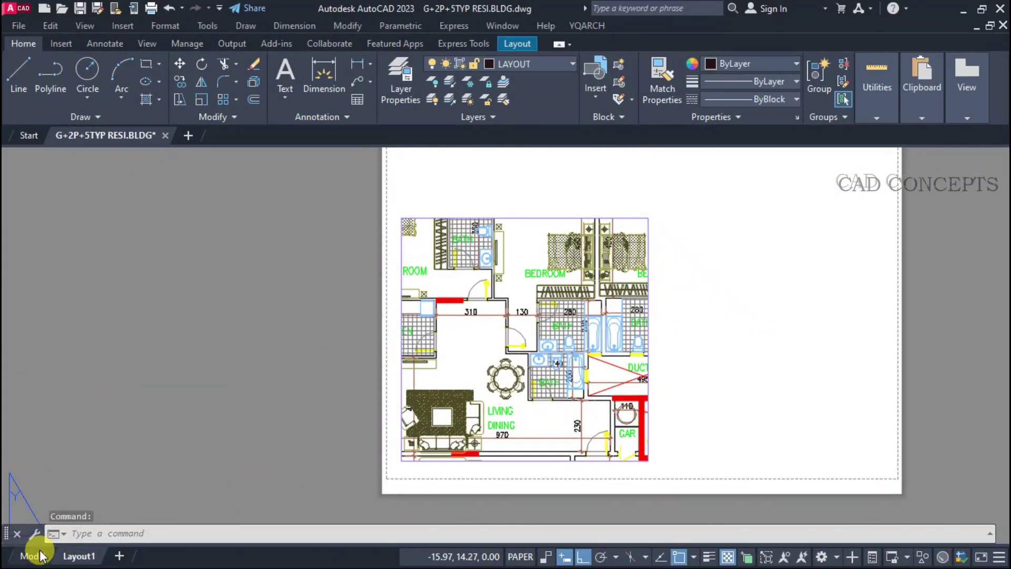
Add a 1:100 viewport of the living-dining area and balcony right of the first one.
{"action": "left_click", "coordinate": [31, 556]}
{"action": "scroll", "coordinate": [489, 379], "scroll_direction": "down", "scroll_amount": 3}
{"action": "scroll", "coordinate": [653, 280], "scroll_direction": "up", "scroll_amount": 1}
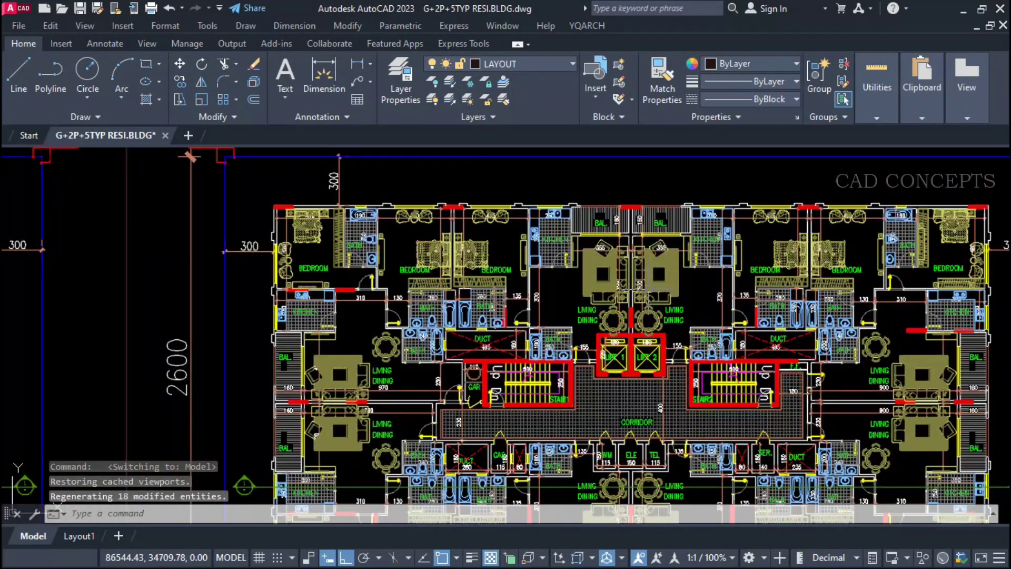
{"action": "type", "text": "MVV"}
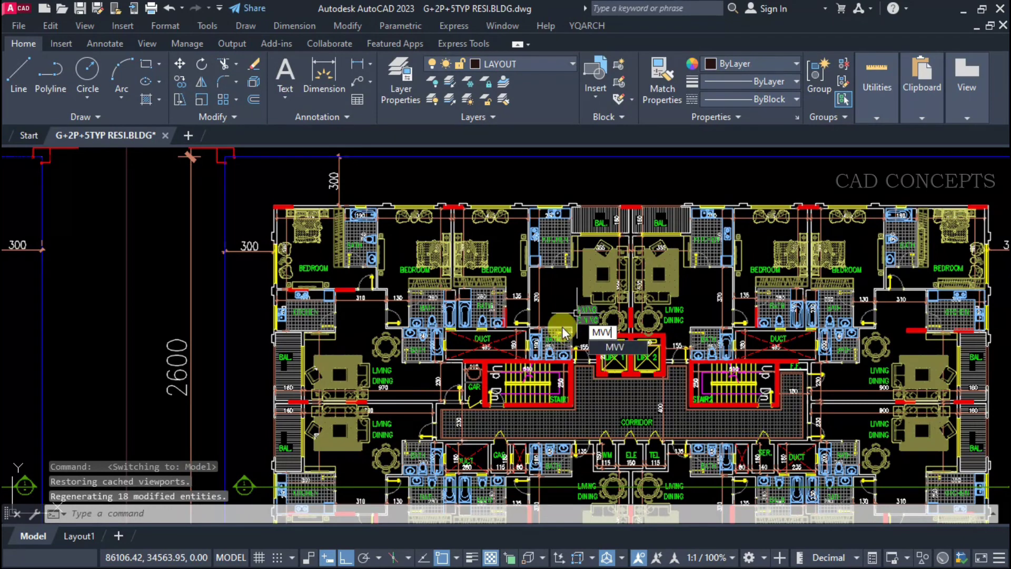
{"action": "key", "text": "Return"}
{"action": "scroll", "coordinate": [611, 353], "scroll_direction": "up", "scroll_amount": 2}
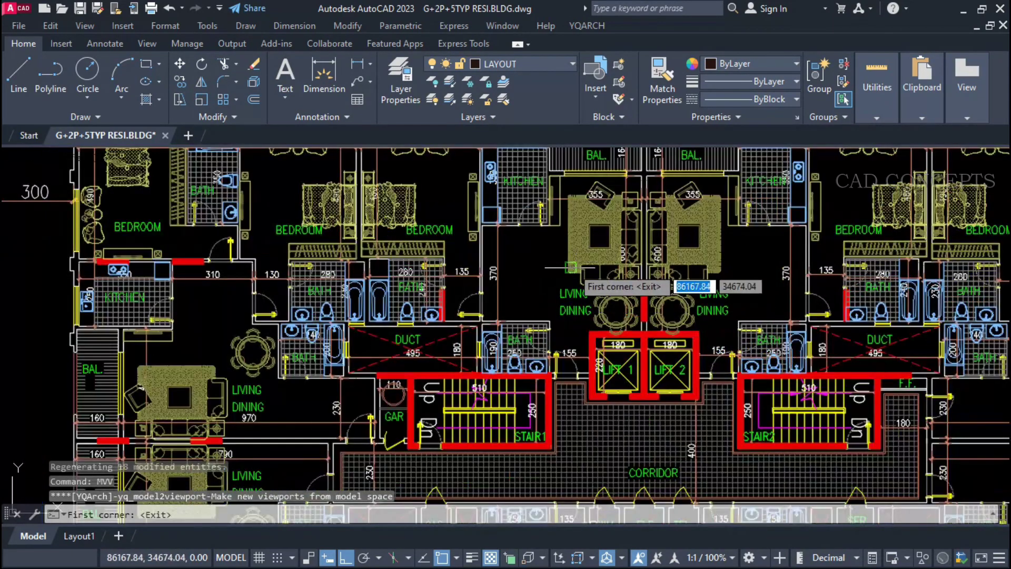
{"action": "left_click", "coordinate": [522, 309]}
{"action": "scroll", "coordinate": [652, 221], "scroll_direction": "down", "scroll_amount": 3}
{"action": "scroll", "coordinate": [708, 167], "scroll_direction": "up", "scroll_amount": 4}
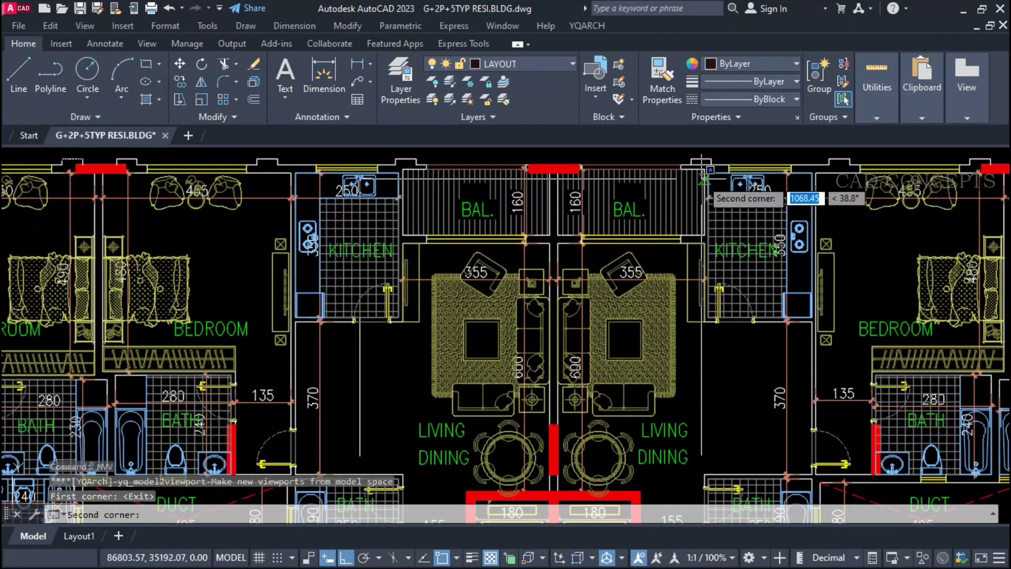
{"action": "left_click", "coordinate": [705, 168]}
{"action": "left_click", "coordinate": [508, 388]}
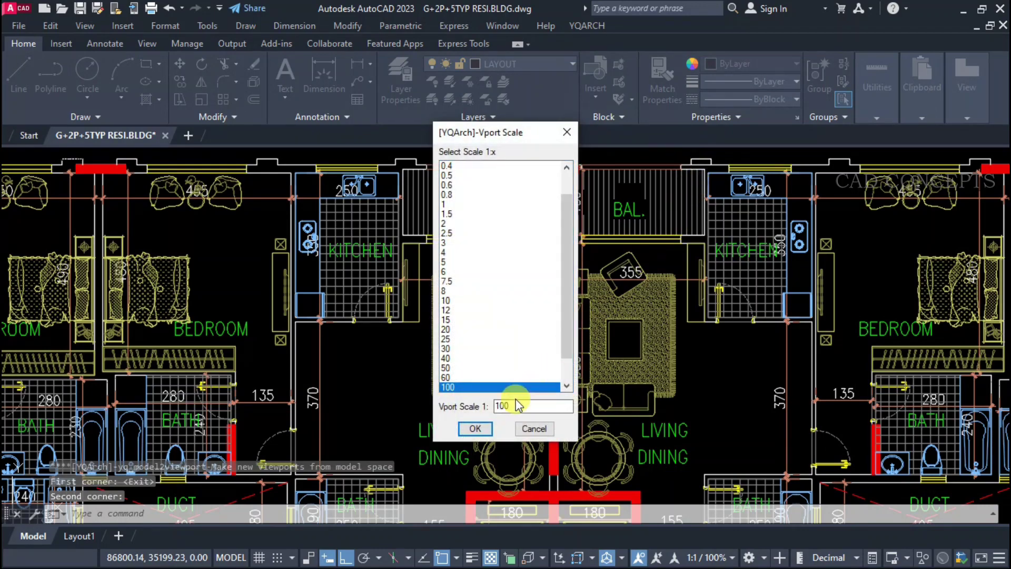
{"action": "left_click", "coordinate": [482, 426]}
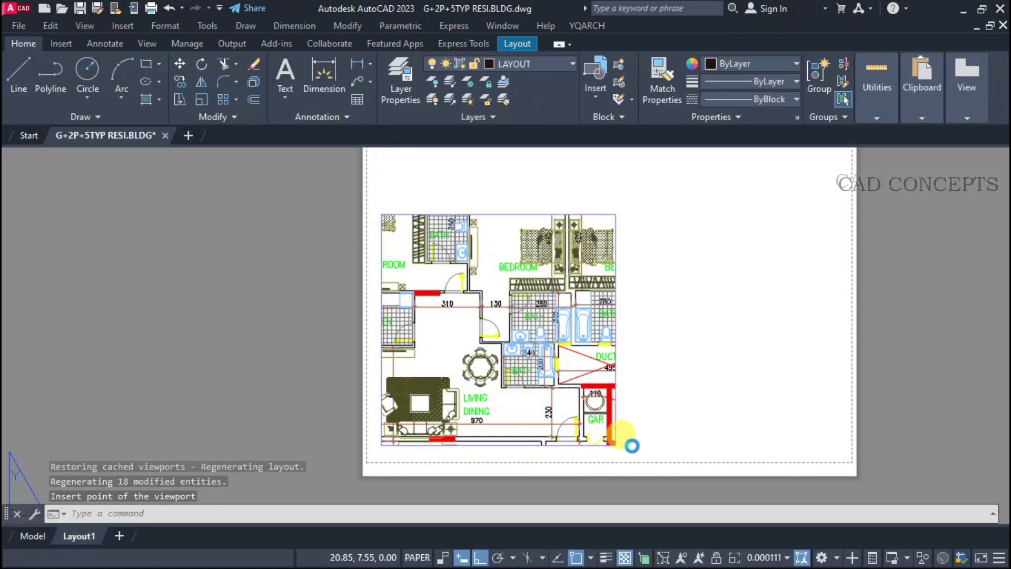
{"action": "left_click", "coordinate": [633, 445]}
{"action": "key", "text": "Escape"}
{"action": "scroll", "coordinate": [599, 451], "scroll_direction": "up", "scroll_amount": 2}
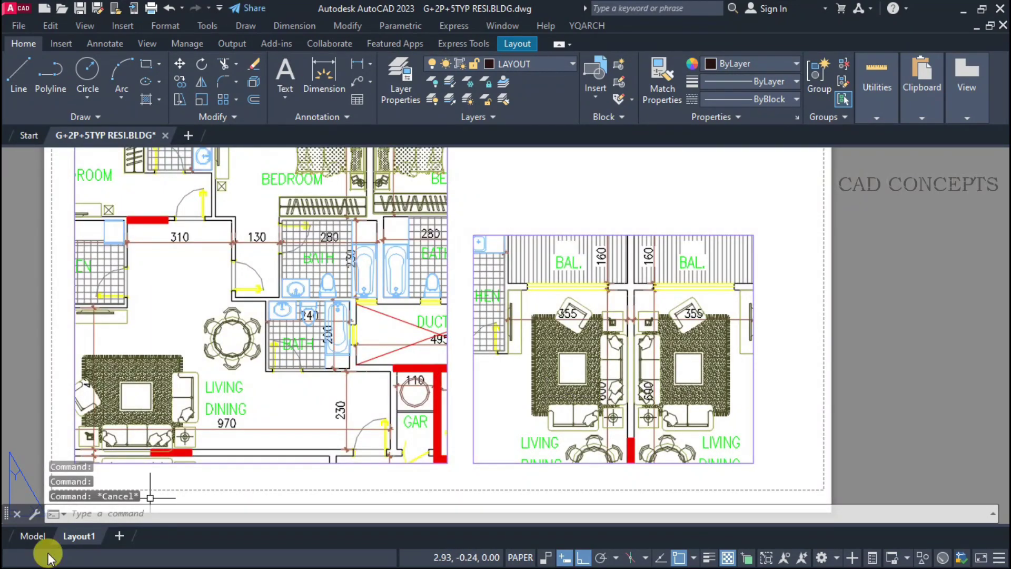
Add another 1:100 viewport covering STAIR2, the corridor, duct and bath.
{"action": "left_click", "coordinate": [27, 537]}
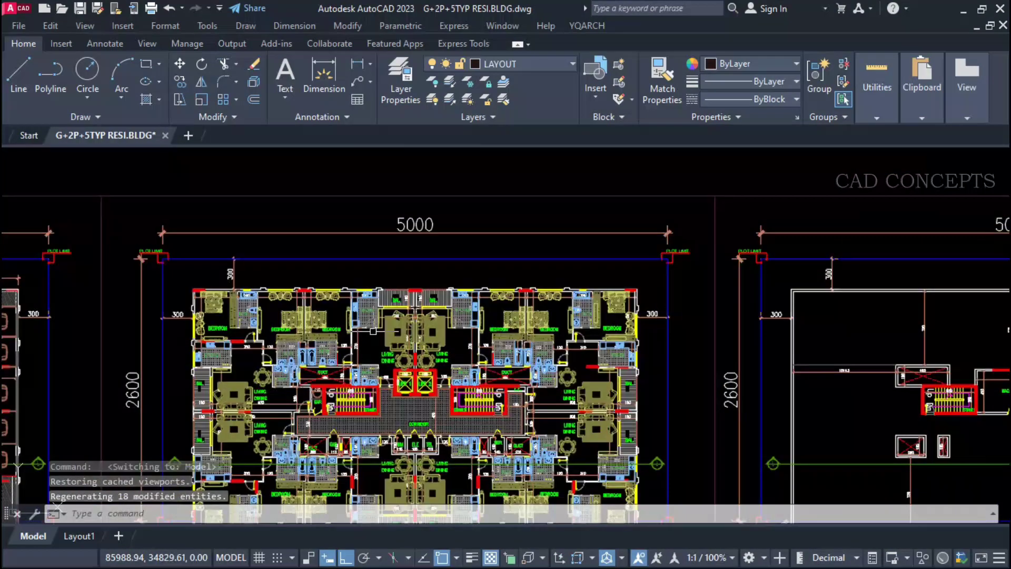
{"action": "scroll", "coordinate": [464, 409], "scroll_direction": "up", "scroll_amount": 4}
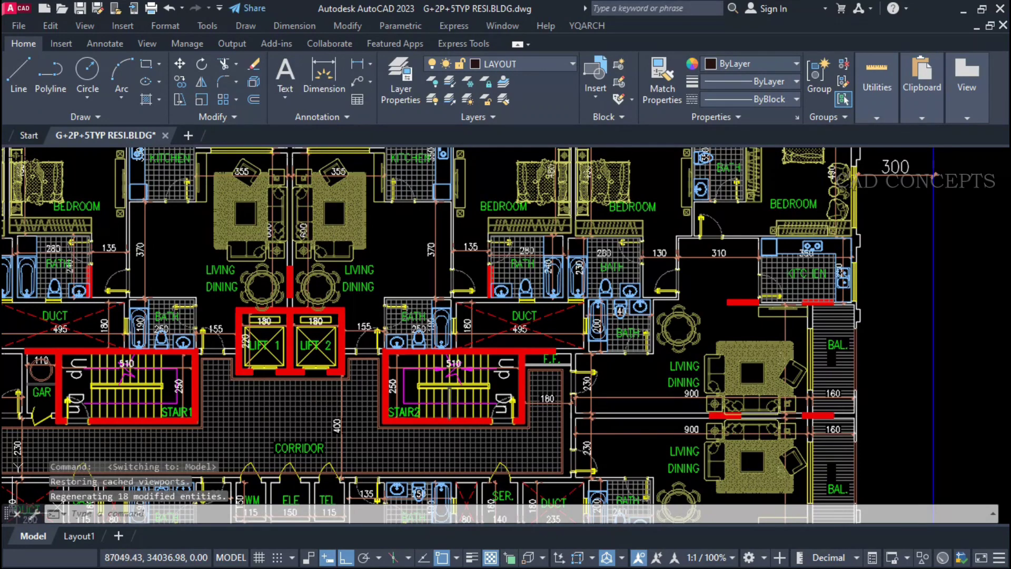
{"action": "type", "text": "mvv"}
{"action": "key", "text": "Return"}
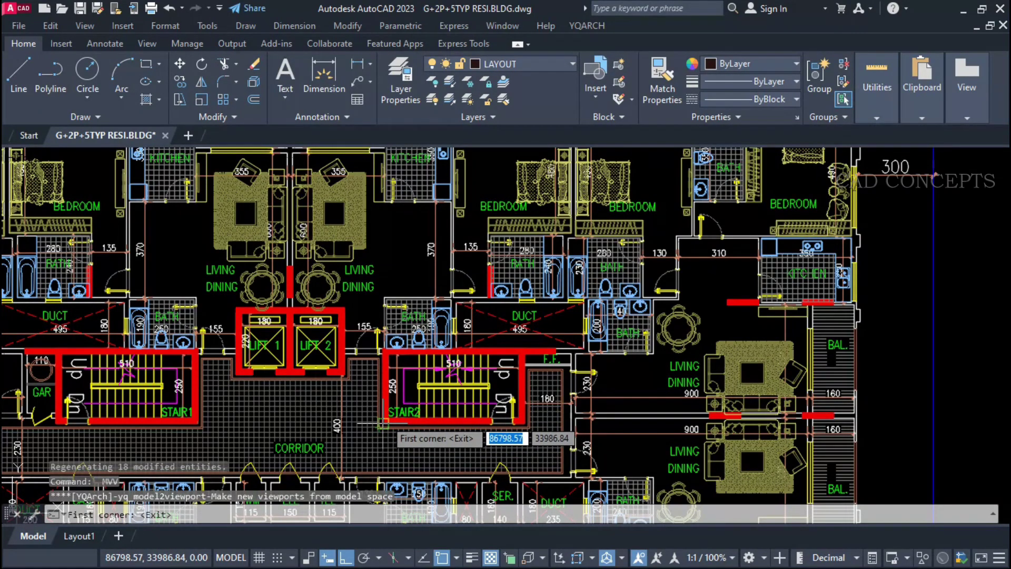
{"action": "left_click", "coordinate": [381, 423]}
{"action": "scroll", "coordinate": [541, 320], "scroll_direction": "up", "scroll_amount": 2}
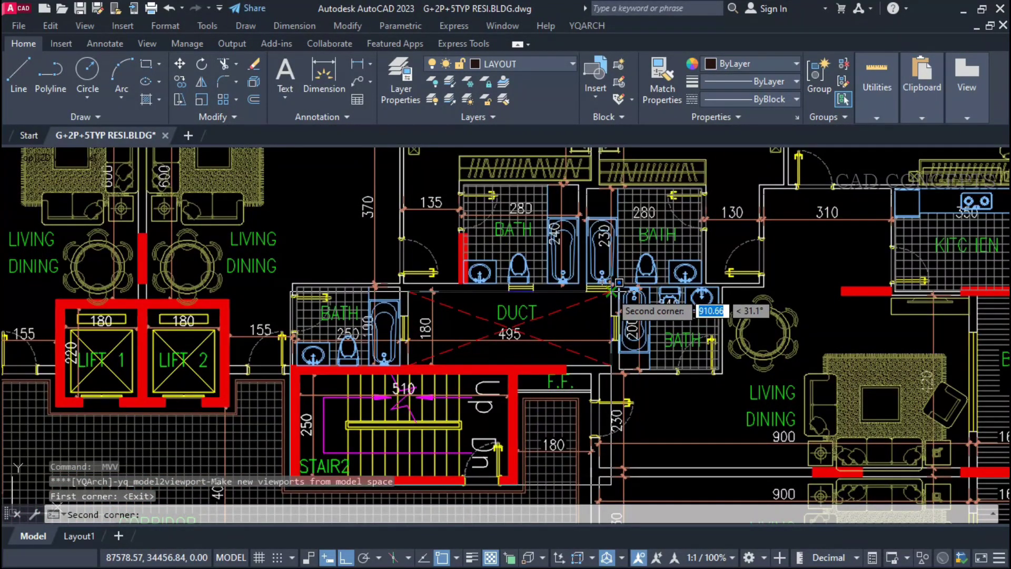
{"action": "left_click", "coordinate": [611, 291]}
{"action": "left_click", "coordinate": [474, 428]}
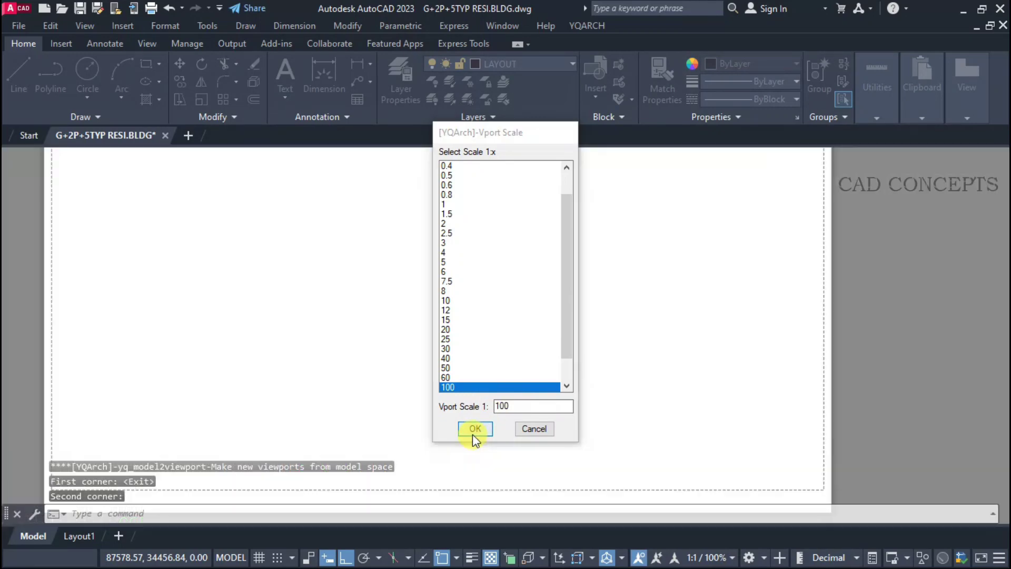
{"action": "scroll", "coordinate": [553, 403], "scroll_direction": "down", "scroll_amount": 3}
{"action": "scroll", "coordinate": [548, 332], "scroll_direction": "up", "scroll_amount": 3}
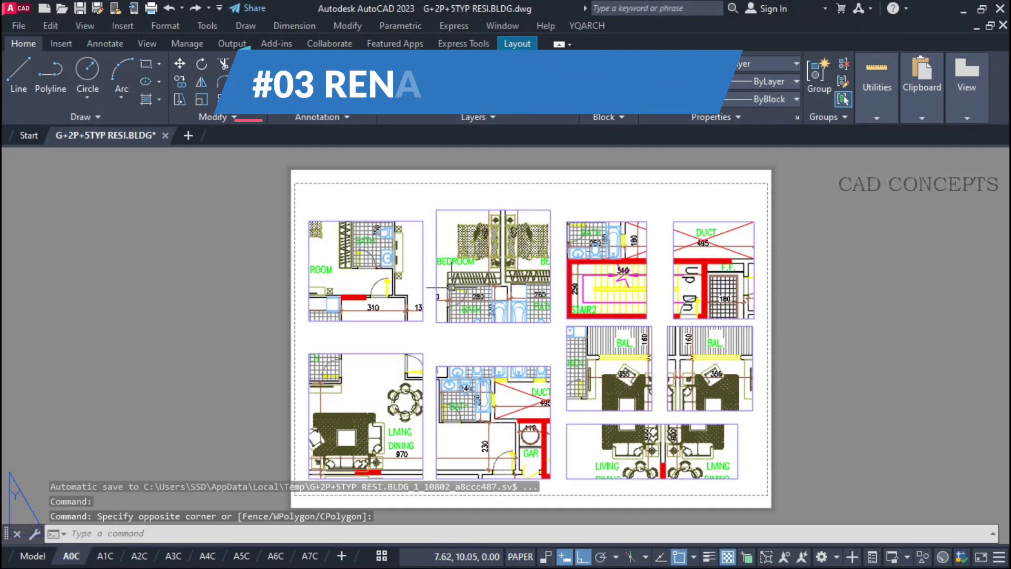
Preview layouts A1C through A7C, then go back to the nine-viewport A0C sheet.
{"action": "left_click", "coordinate": [105, 556]}
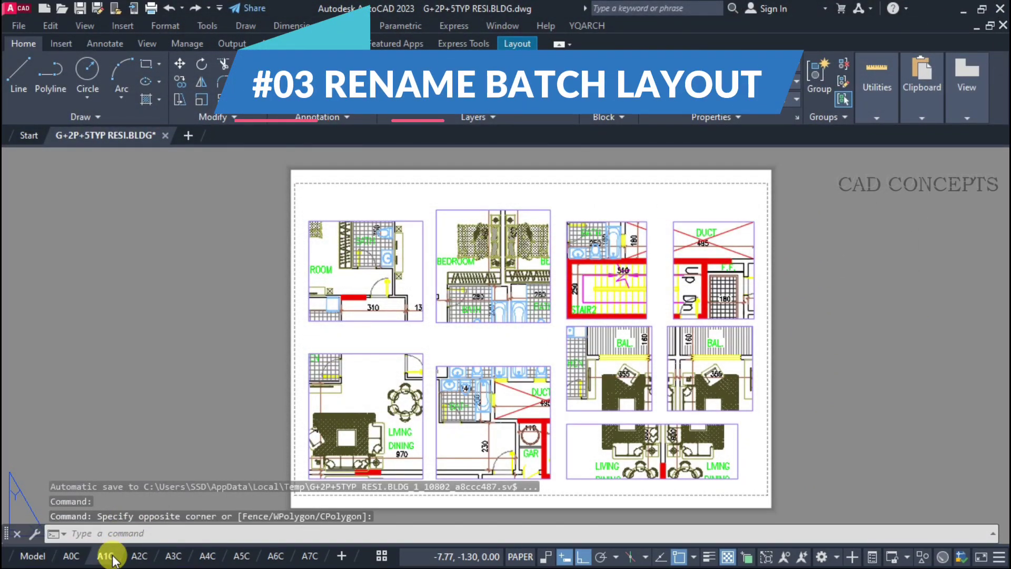
{"action": "left_click", "coordinate": [140, 558]}
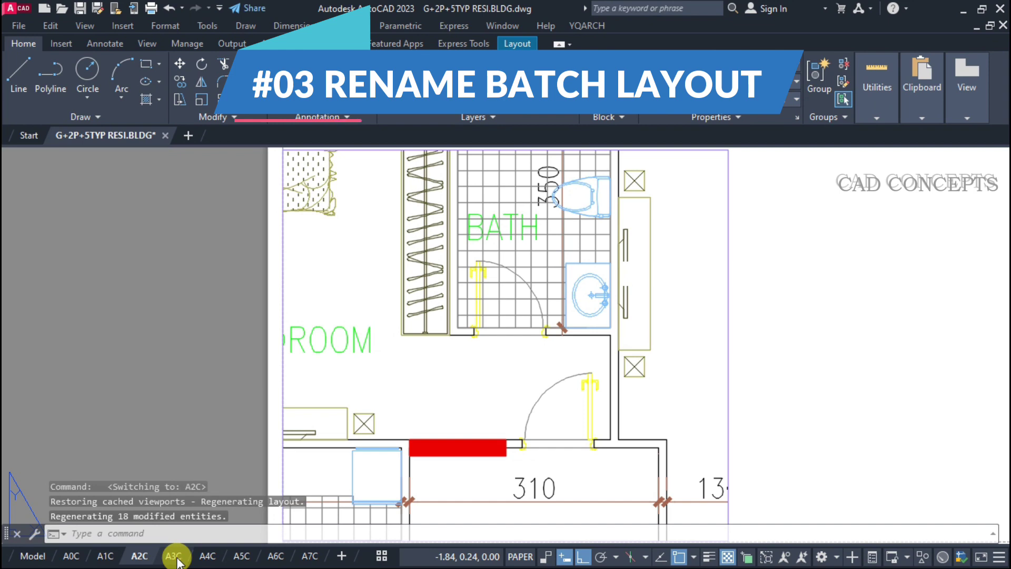
{"action": "left_click", "coordinate": [176, 558]}
{"action": "left_click", "coordinate": [206, 559]}
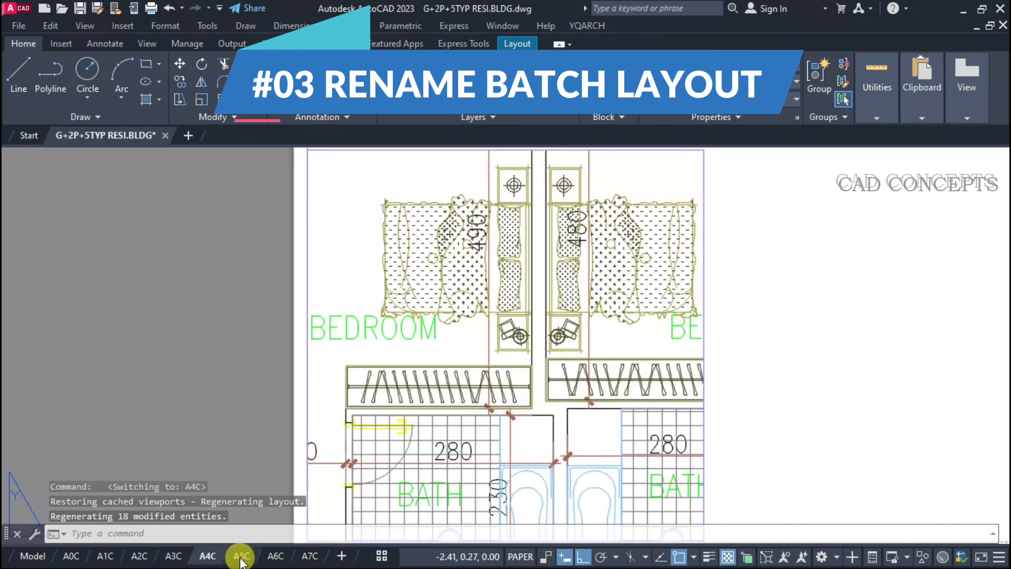
{"action": "left_click", "coordinate": [242, 557]}
{"action": "left_click", "coordinate": [276, 558]}
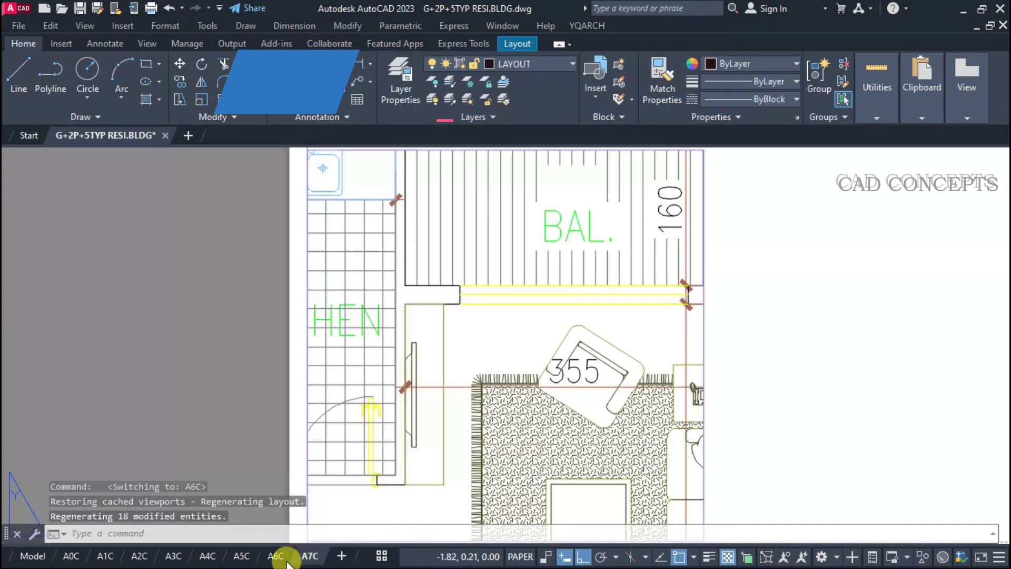
{"action": "left_click", "coordinate": [310, 557]}
{"action": "left_click", "coordinate": [71, 557]}
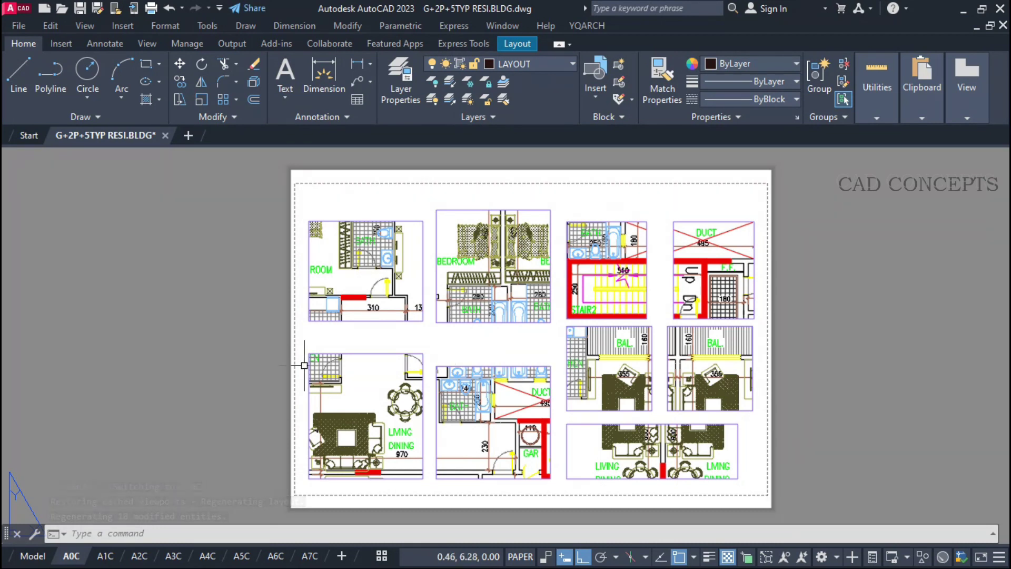
Batch-rename all layouts with TZG using prefix PLAN, start number 1 and postfix -A2.
{"action": "type", "text": "TZG"}
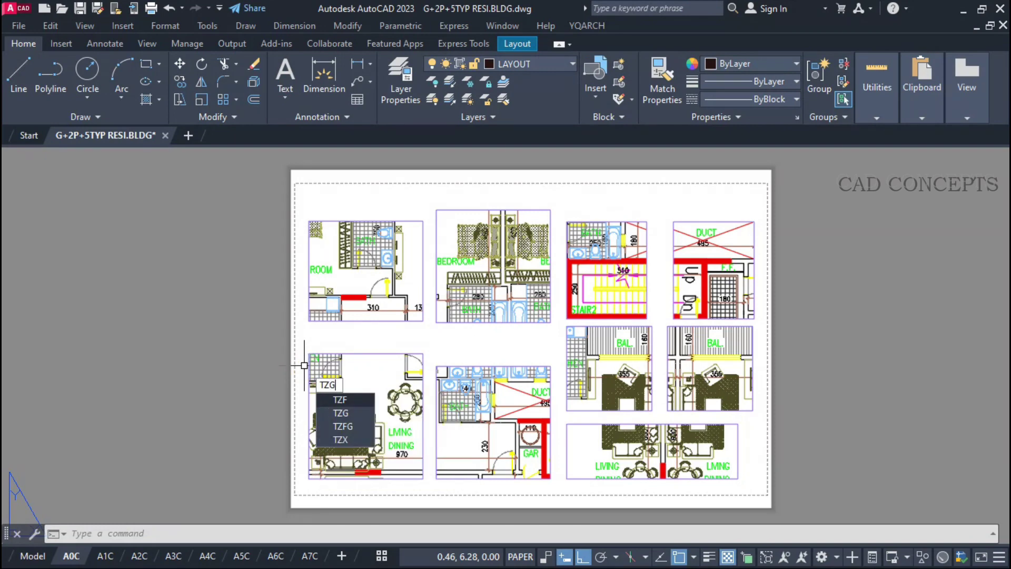
{"action": "key", "text": "Return"}
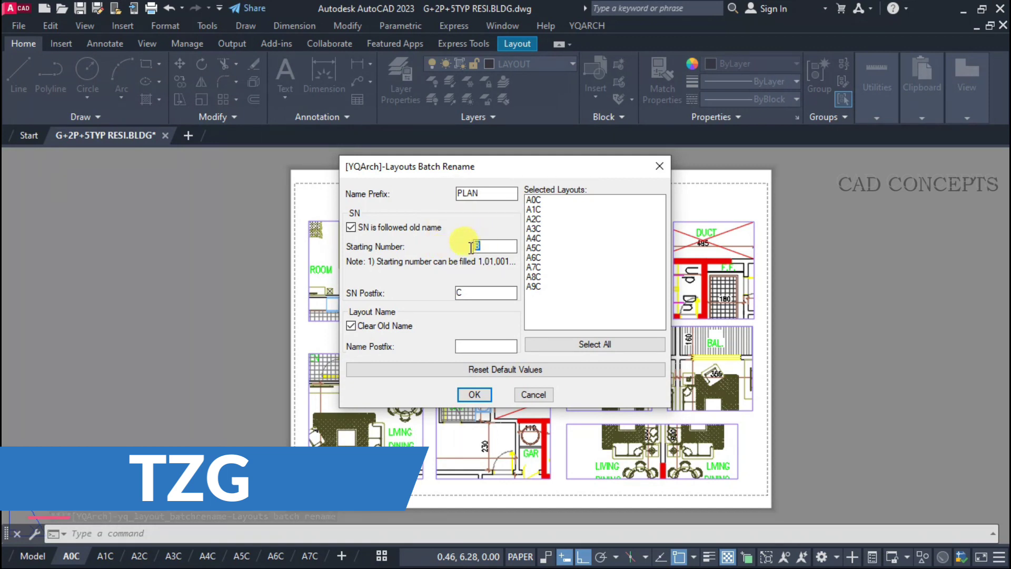
{"action": "type", "text": "1"}
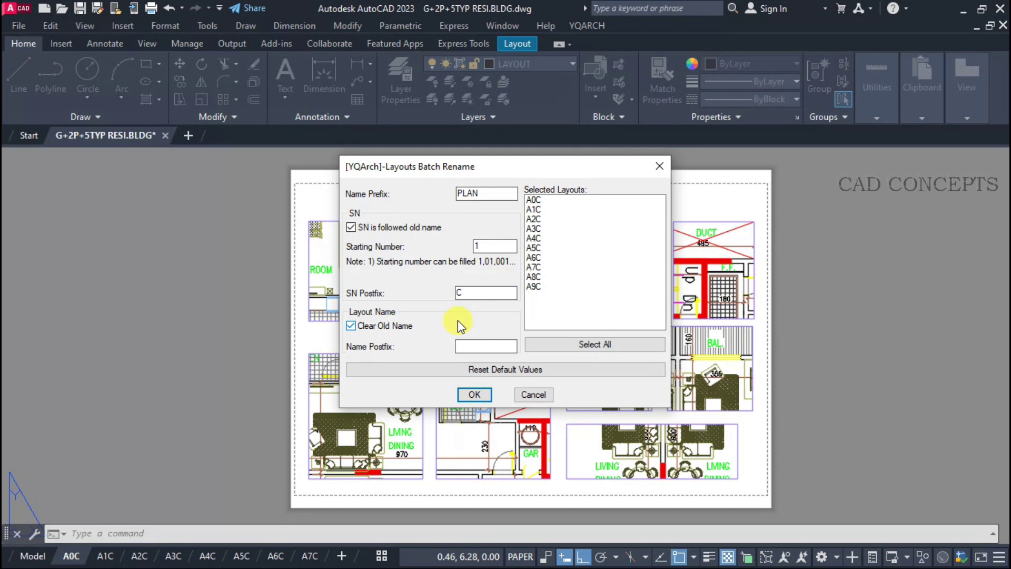
{"action": "type", "text": "0"}
{"action": "left_click", "coordinate": [544, 342]}
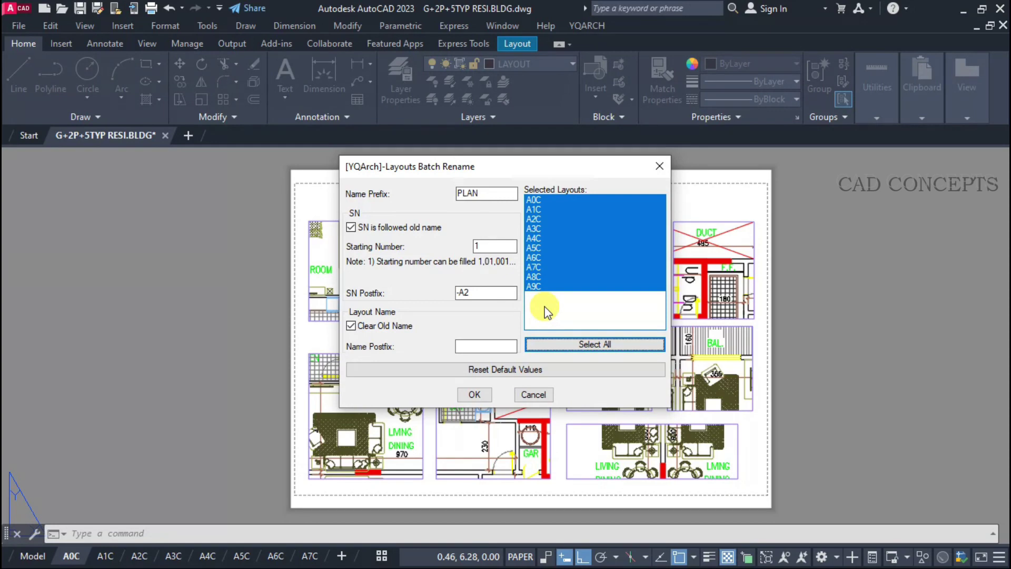
{"action": "left_click", "coordinate": [475, 395]}
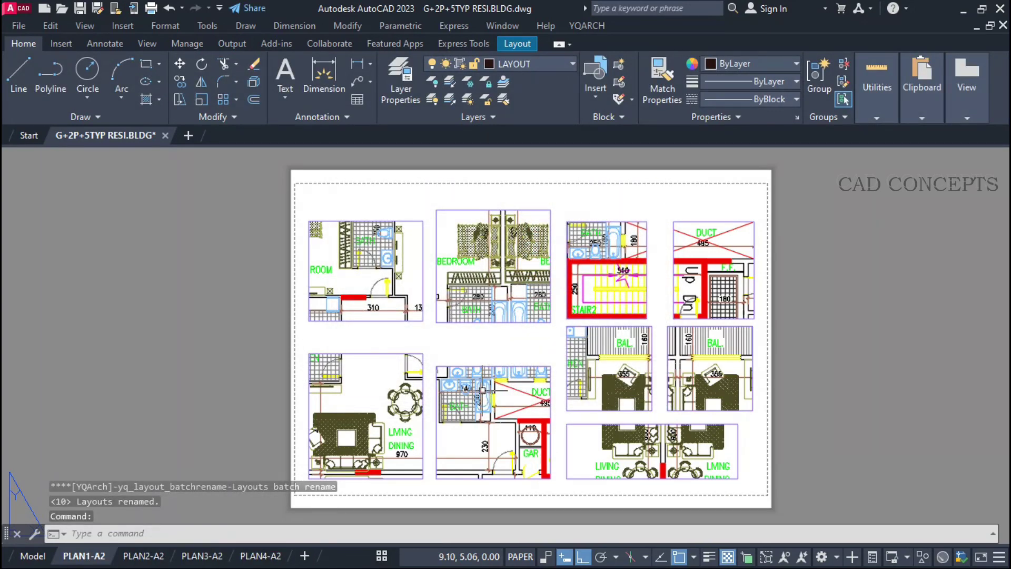
Switch to the blank PLAN10-A2 layout from the layouts list.
{"action": "left_click", "coordinate": [382, 557]}
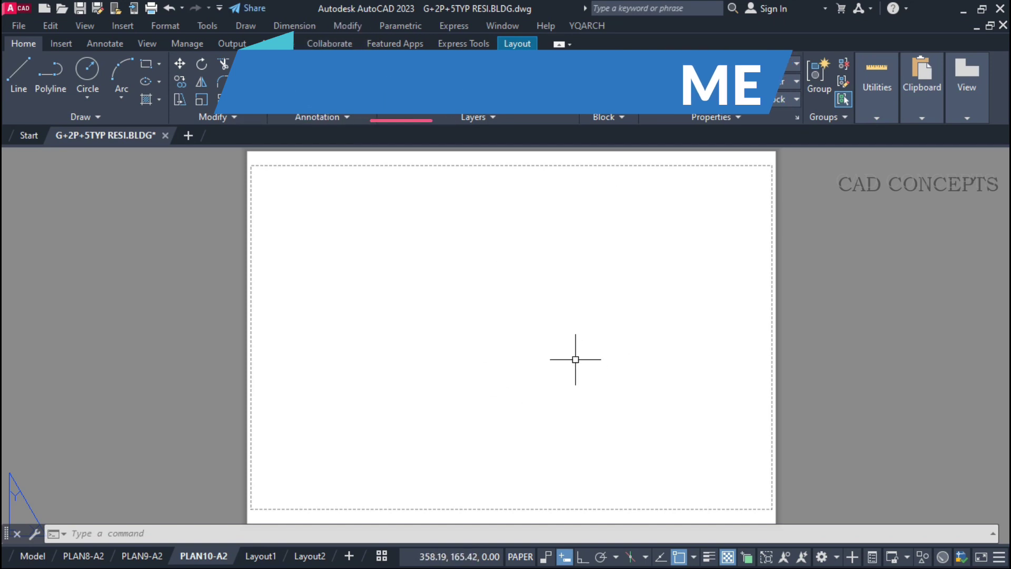
{"action": "type", "text": "TZFG"}
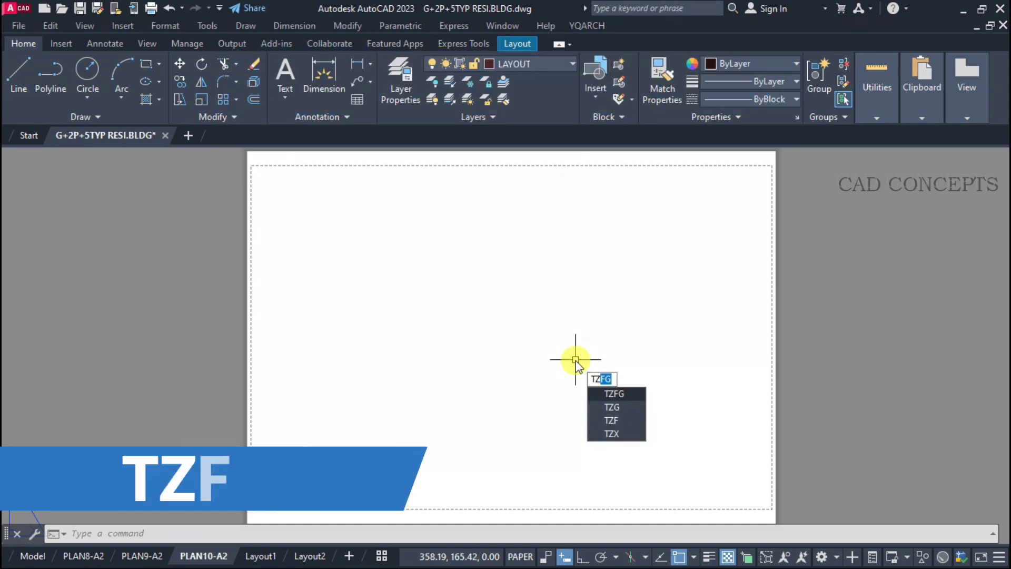
Span TZFG frames across the sheet and grow the grid to five columns by five rows.
{"action": "key", "text": "Return"}
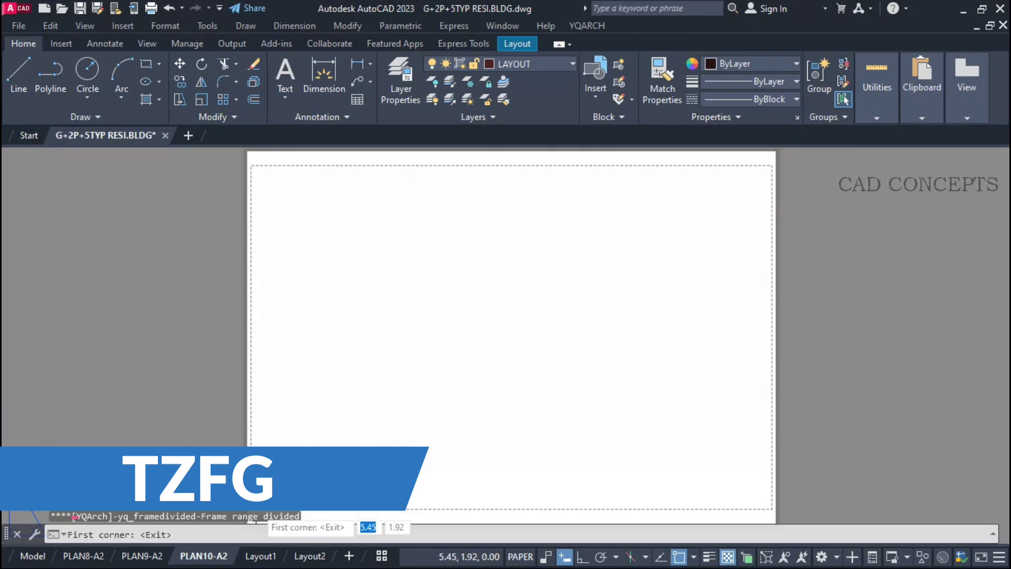
{"action": "left_click", "coordinate": [255, 507]}
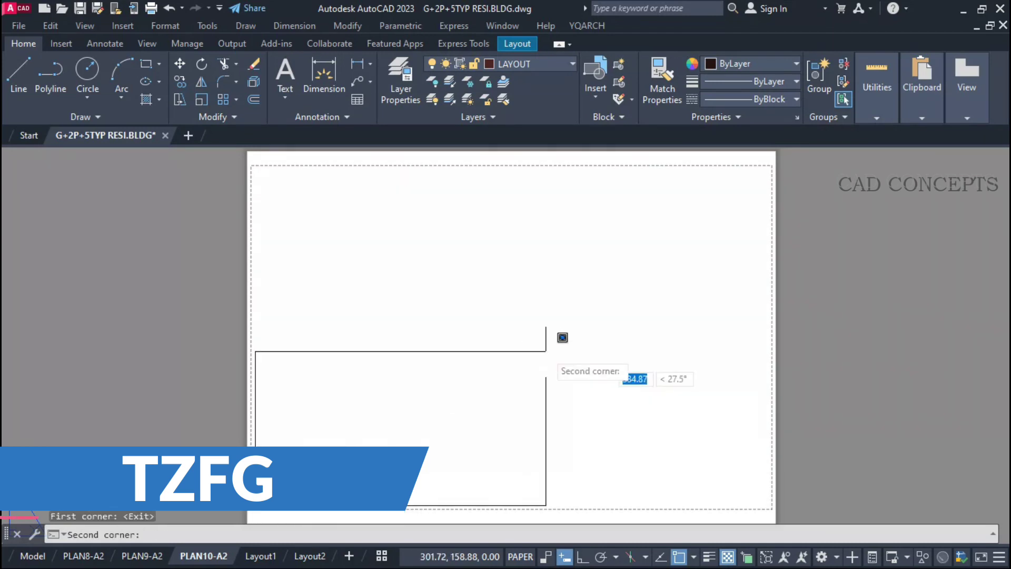
{"action": "left_click", "coordinate": [773, 159]}
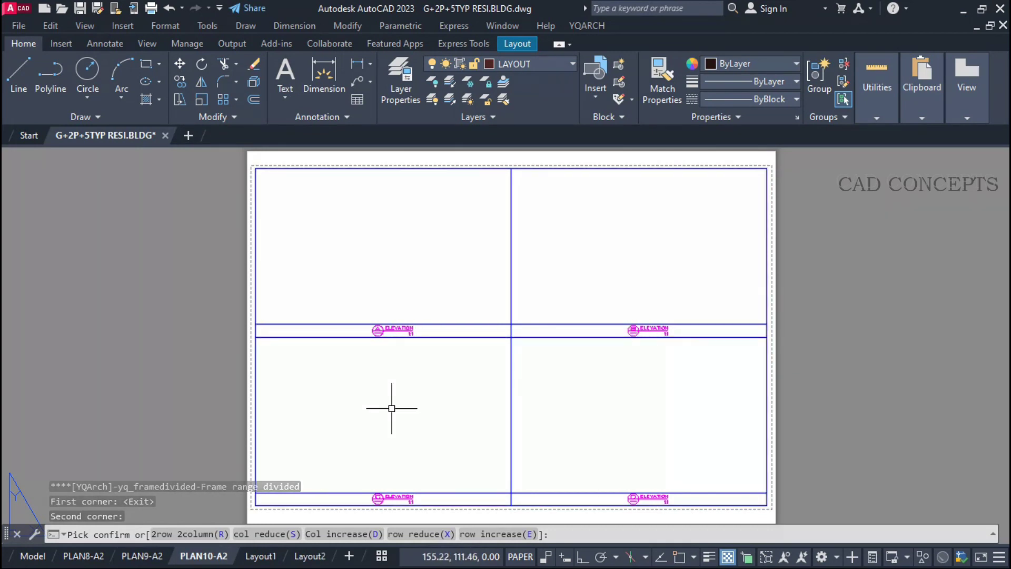
{"action": "type", "text": "d"}
{"action": "key", "text": "Return"}
{"action": "type", "text": "d"}
{"action": "key", "text": "Return"}
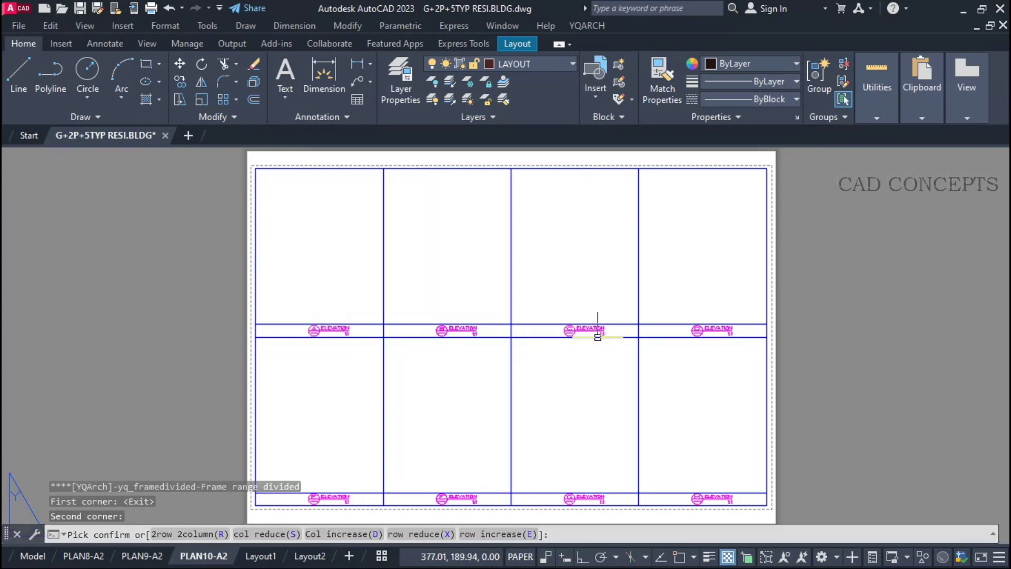
{"action": "type", "text": "e"}
{"action": "key", "text": "Return"}
{"action": "type", "text": "e"}
{"action": "key", "text": "Return"}
{"action": "type", "text": "d"}
{"action": "key", "text": "Return"}
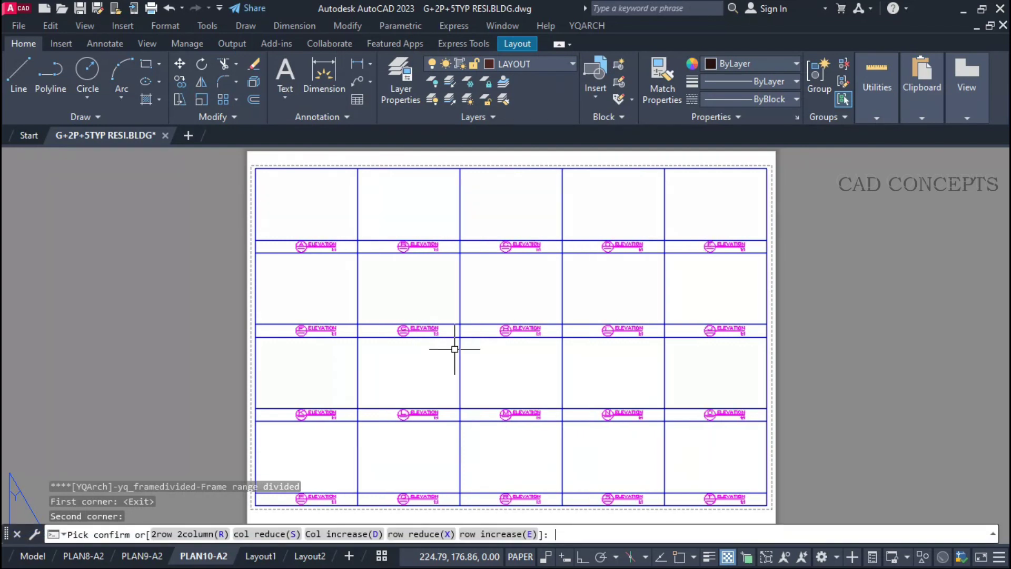
{"action": "type", "text": "e"}
{"action": "key", "text": "Return"}
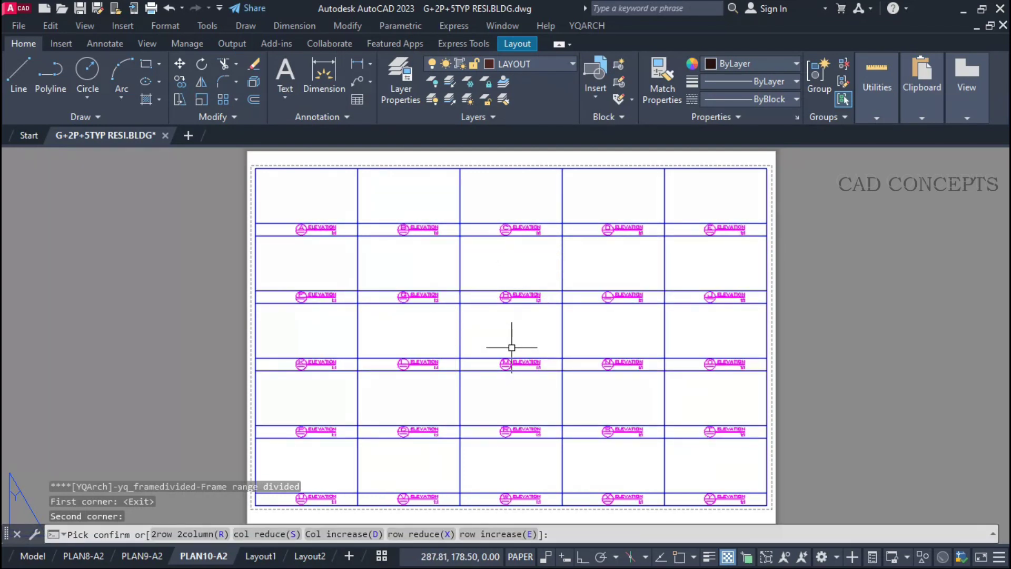
Shrink the frame grid down to two columns and two rows.
{"action": "type", "text": "s"}
{"action": "key", "text": "Return"}
{"action": "type", "text": "s"}
{"action": "key", "text": "Return"}
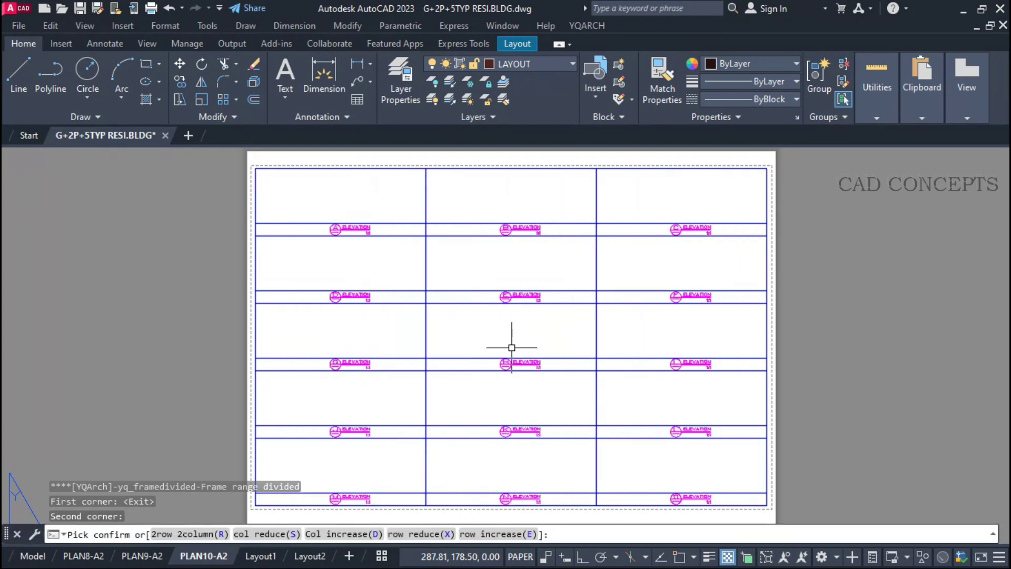
{"action": "type", "text": "x"}
{"action": "key", "text": "Return"}
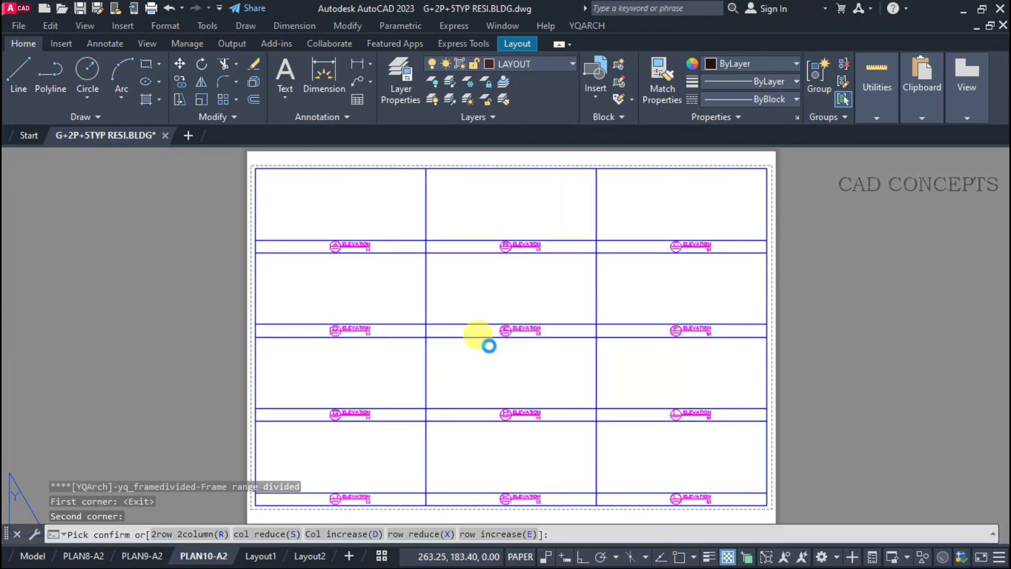
{"action": "type", "text": "x"}
{"action": "key", "text": "Return"}
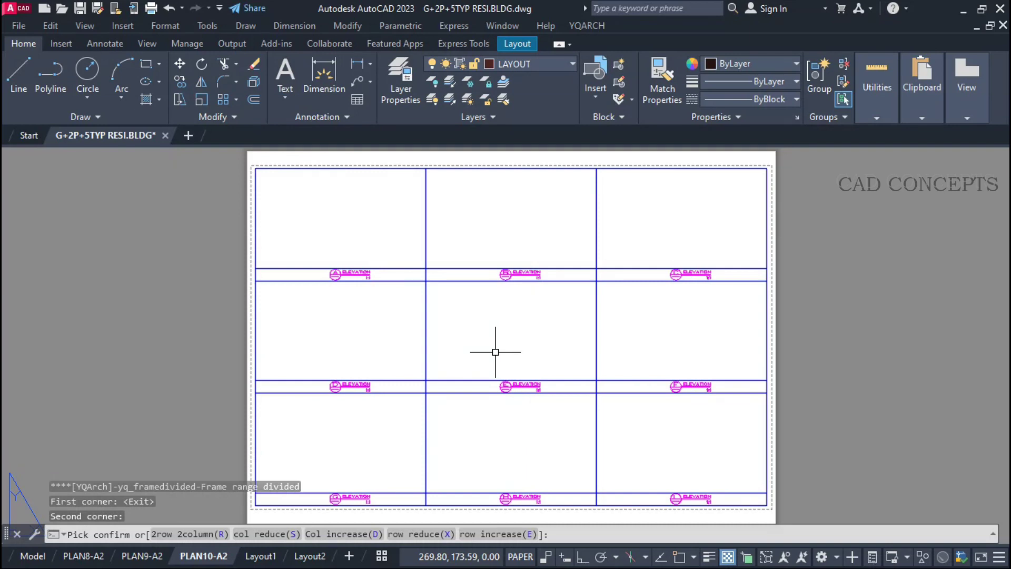
{"action": "type", "text": "s"}
{"action": "key", "text": "Return"}
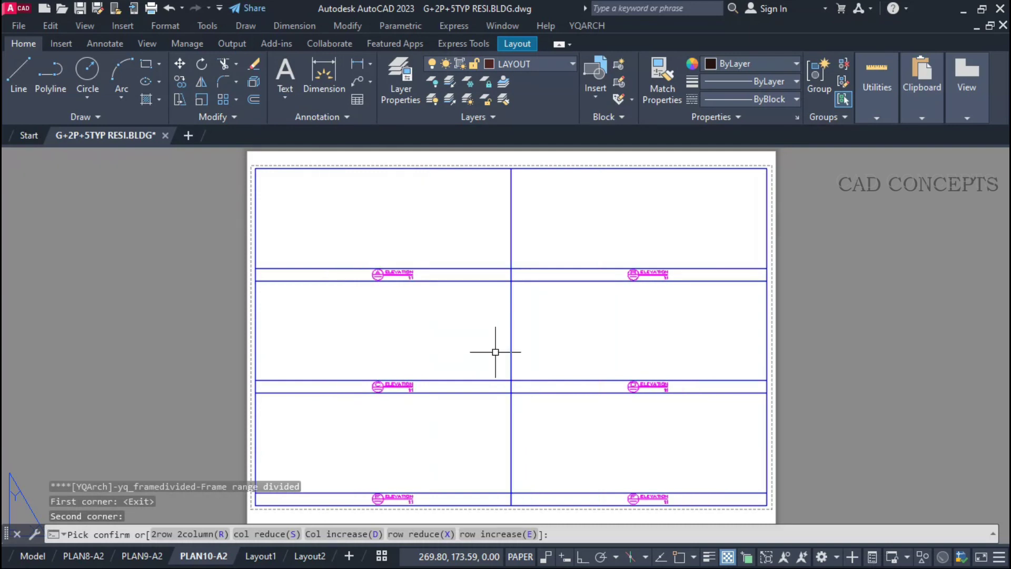
{"action": "type", "text": "x"}
{"action": "key", "text": "Return"}
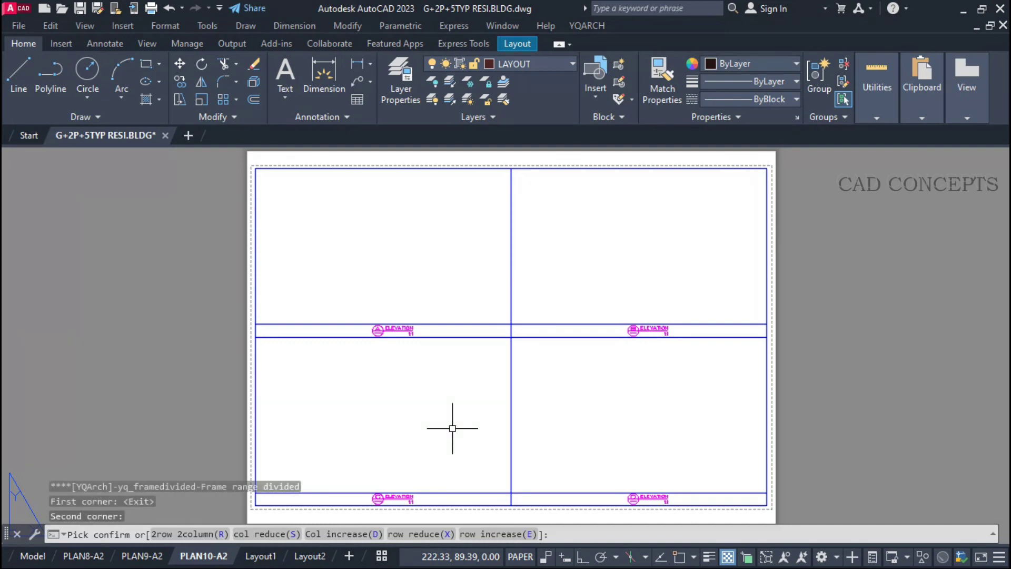
Rebuild the grid to five by five ELEVATION frames and confirm it.
{"action": "type", "text": "d"}
{"action": "key", "text": "Return"}
{"action": "type", "text": "d"}
{"action": "key", "text": "Return"}
{"action": "type", "text": "d"}
{"action": "key", "text": "Return"}
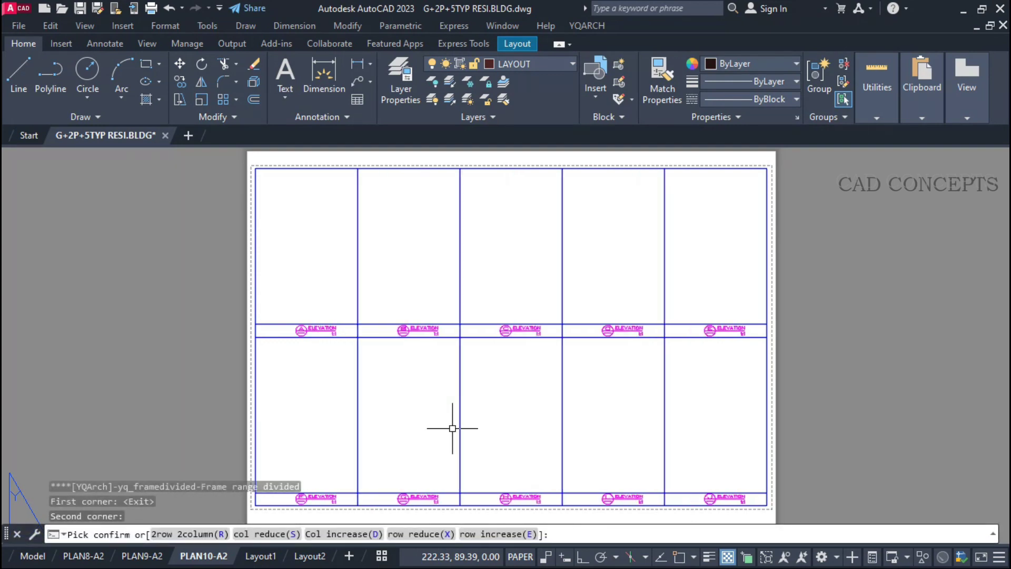
{"action": "type", "text": "e"}
{"action": "key", "text": "Return"}
{"action": "type", "text": "e"}
{"action": "key", "text": "Return"}
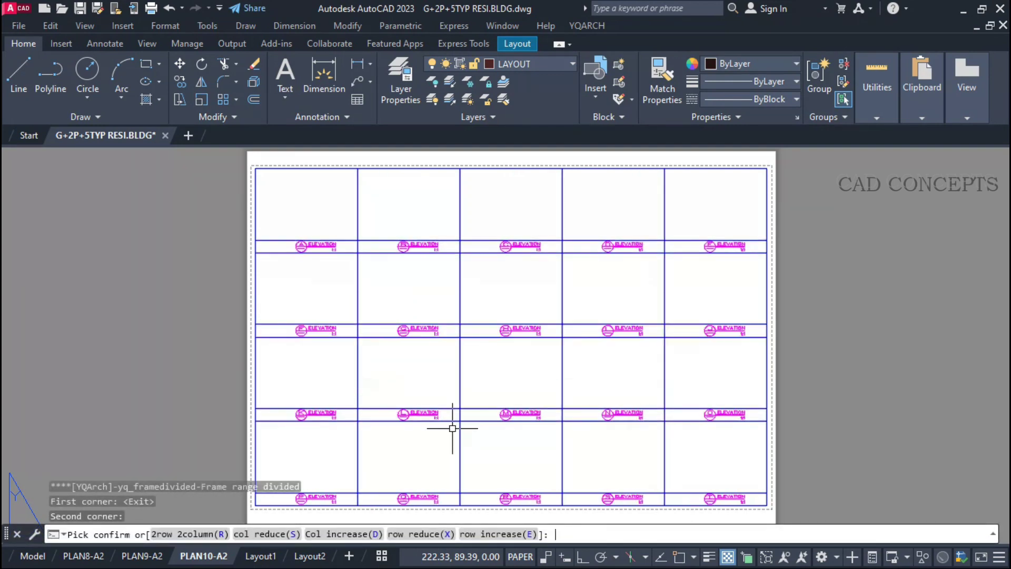
{"action": "type", "text": "e"}
{"action": "key", "text": "Return"}
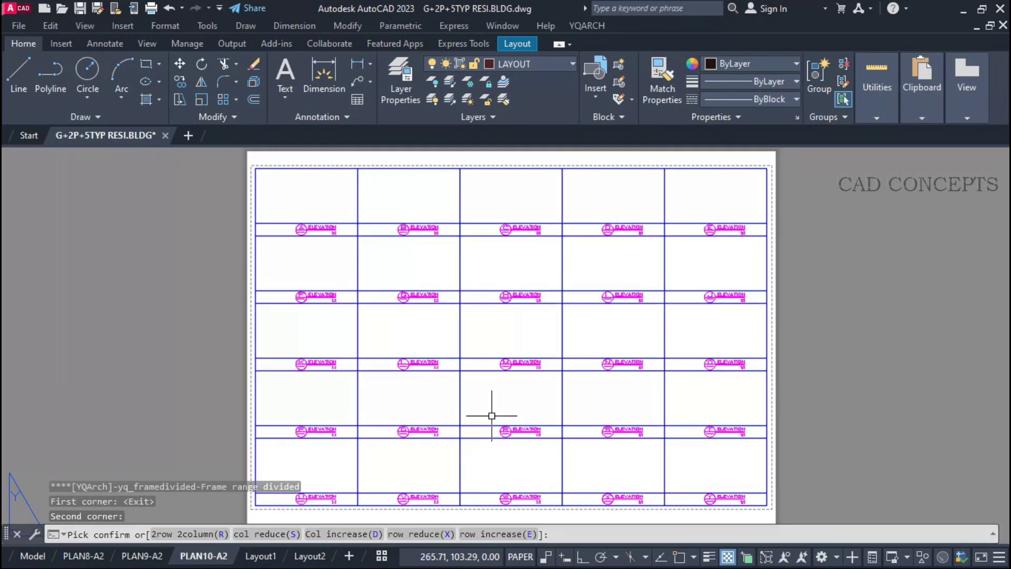
{"action": "key", "text": "Return"}
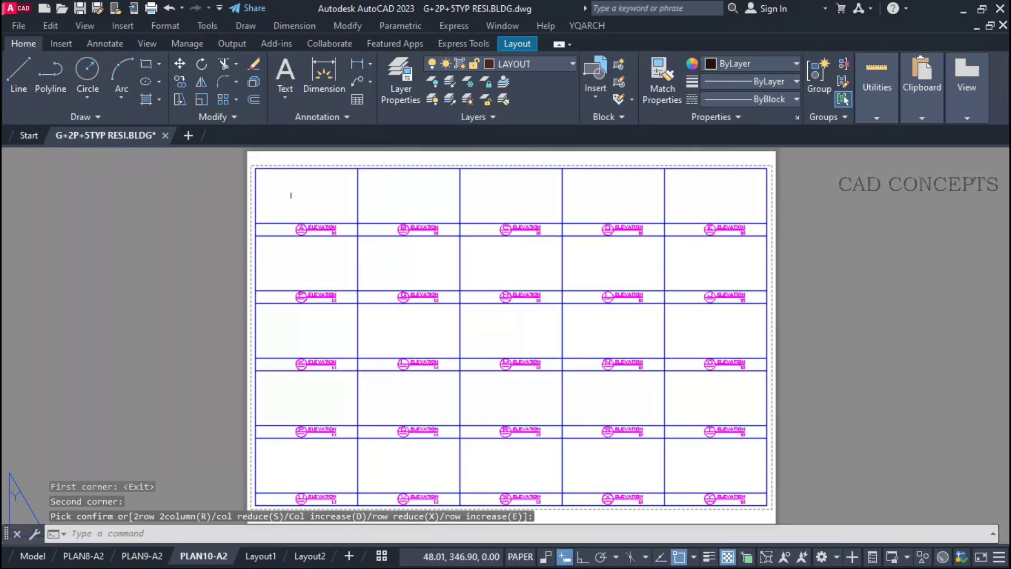
{"action": "scroll", "coordinate": [294, 230], "scroll_direction": "up", "scroll_amount": 3}
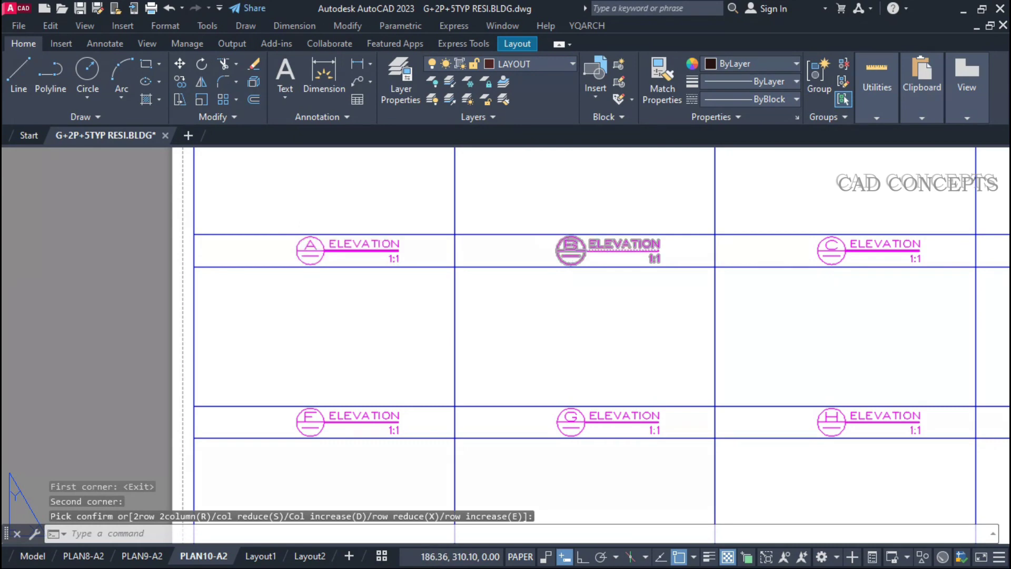
{"action": "scroll", "coordinate": [583, 235], "scroll_direction": "down", "scroll_amount": 3}
{"action": "scroll", "coordinate": [824, 226], "scroll_direction": "up", "scroll_amount": 3}
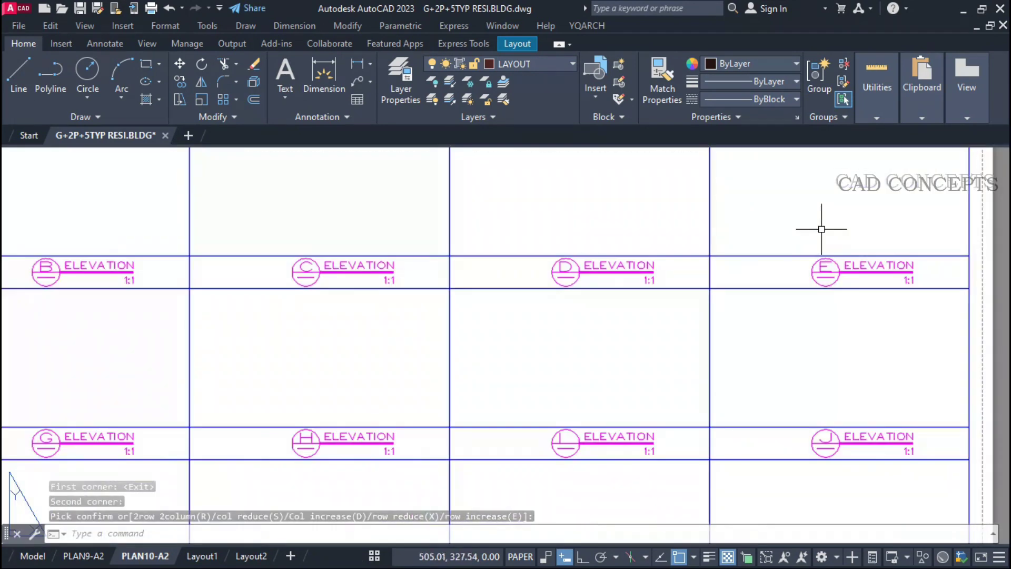
{"action": "scroll", "coordinate": [844, 269], "scroll_direction": "down", "scroll_amount": 3}
{"action": "scroll", "coordinate": [727, 444], "scroll_direction": "up", "scroll_amount": 2}
{"action": "scroll", "coordinate": [740, 445], "scroll_direction": "down", "scroll_amount": 2}
{"action": "scroll", "coordinate": [711, 455], "scroll_direction": "up", "scroll_amount": 2}
{"action": "scroll", "coordinate": [598, 447], "scroll_direction": "down", "scroll_amount": 2}
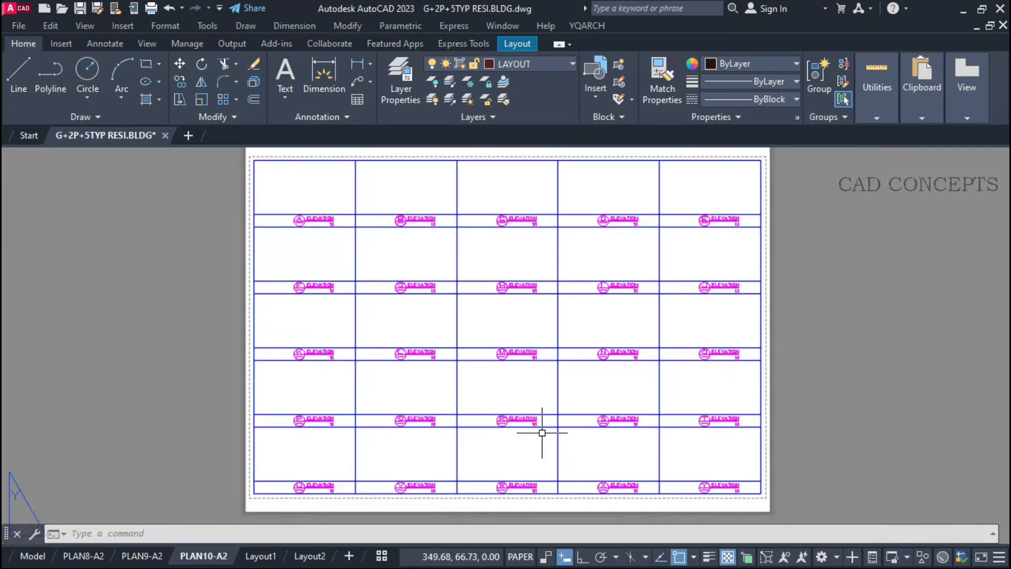
{"action": "middle_click_drag", "start_coordinate": [496, 428], "coordinate": [500, 433]}
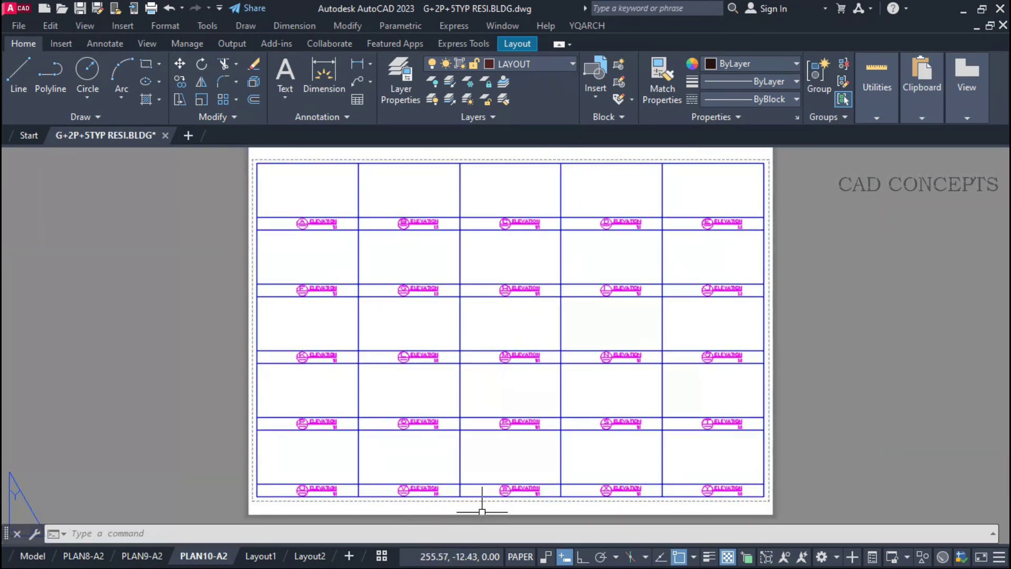
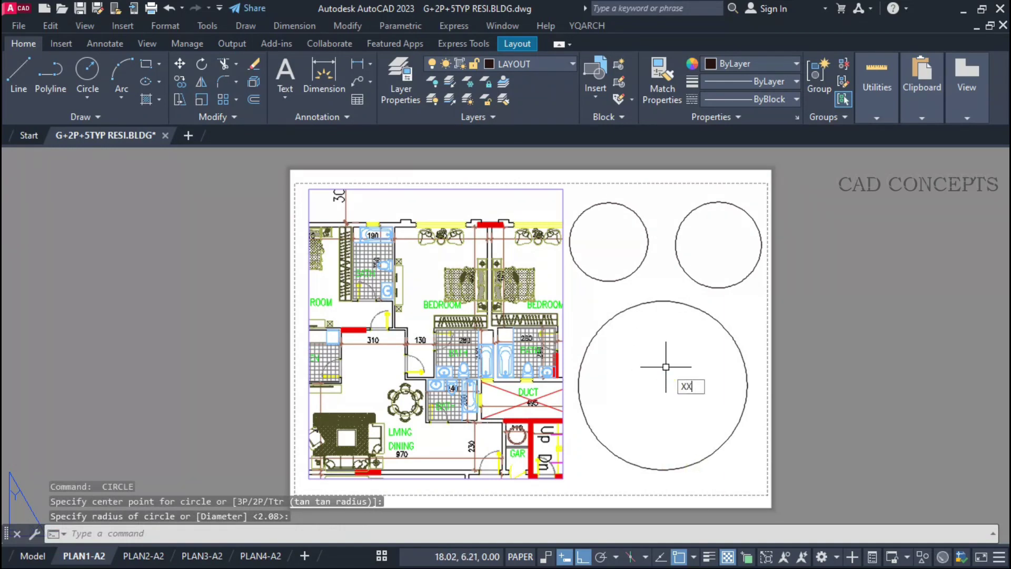
Convert the large circle and the upper-left and upper-right circles into circular viewports.
{"action": "key", "text": "Return"}
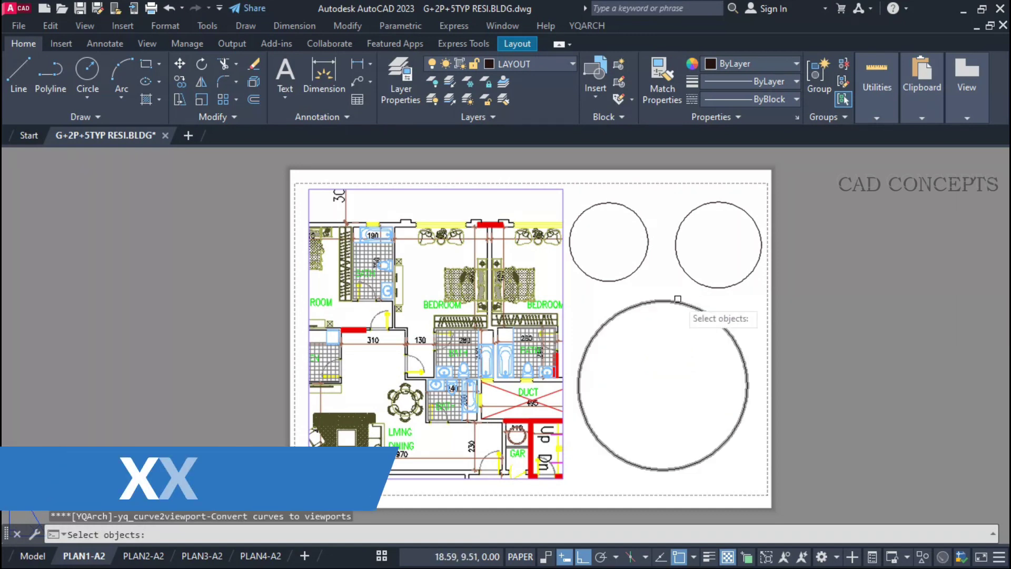
{"action": "left_click", "coordinate": [690, 285]}
{"action": "left_click", "coordinate": [677, 300]}
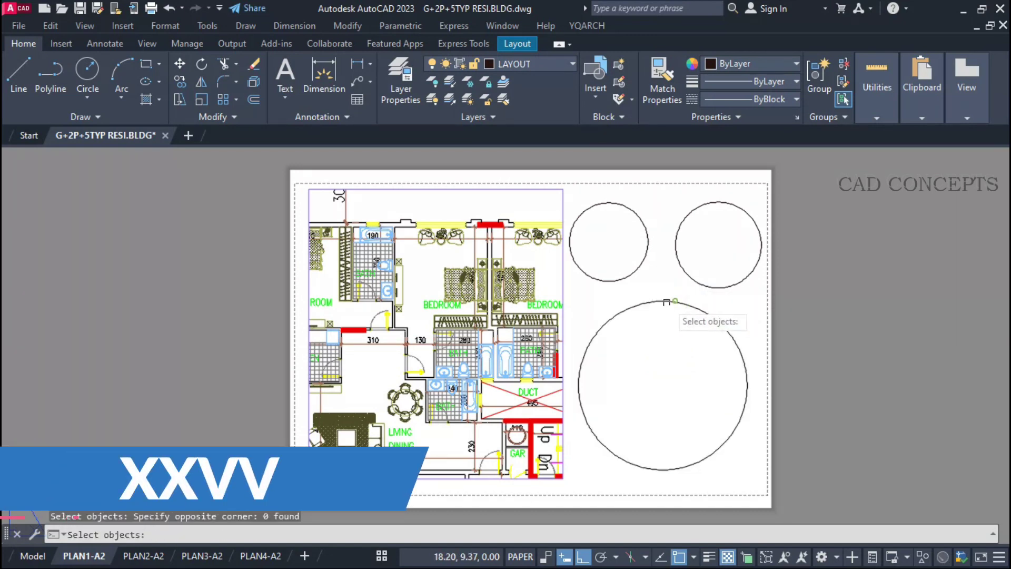
{"action": "left_click", "coordinate": [671, 302]}
{"action": "left_click", "coordinate": [691, 277]}
{"action": "left_click", "coordinate": [630, 277]}
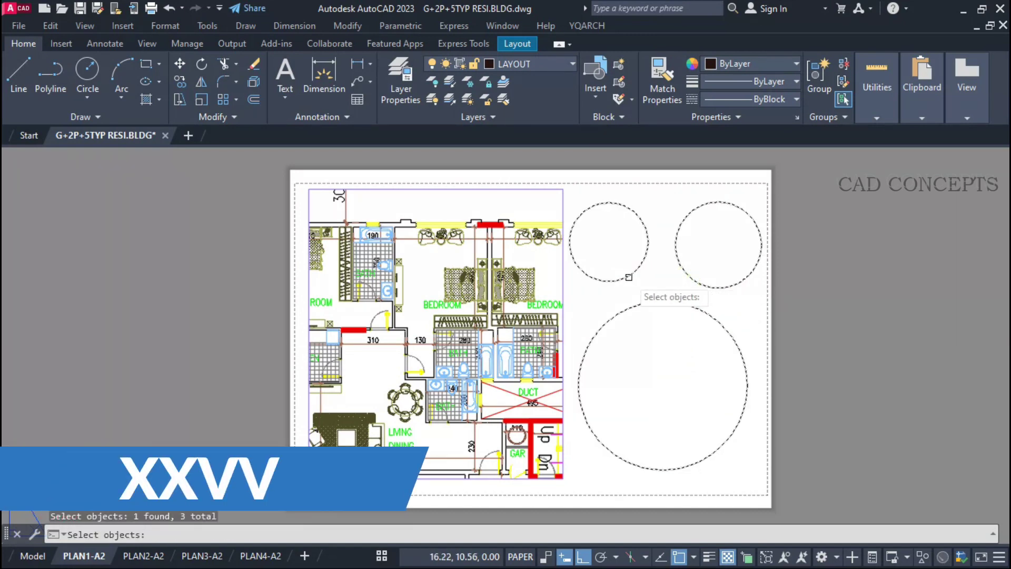
{"action": "right_click", "coordinate": [647, 318]}
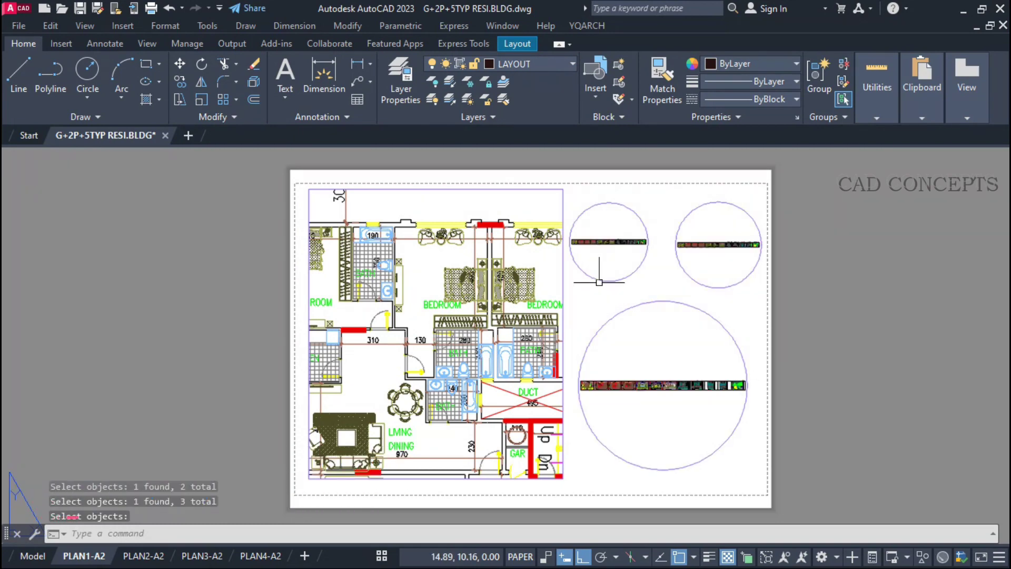
{"action": "left_click", "coordinate": [594, 242]}
Frame the typical floor plan and the parking floor plan in the two small circular viewports.
{"action": "double_click", "coordinate": [594, 243]}
{"action": "scroll", "coordinate": [608, 235], "scroll_direction": "up", "scroll_amount": 5}
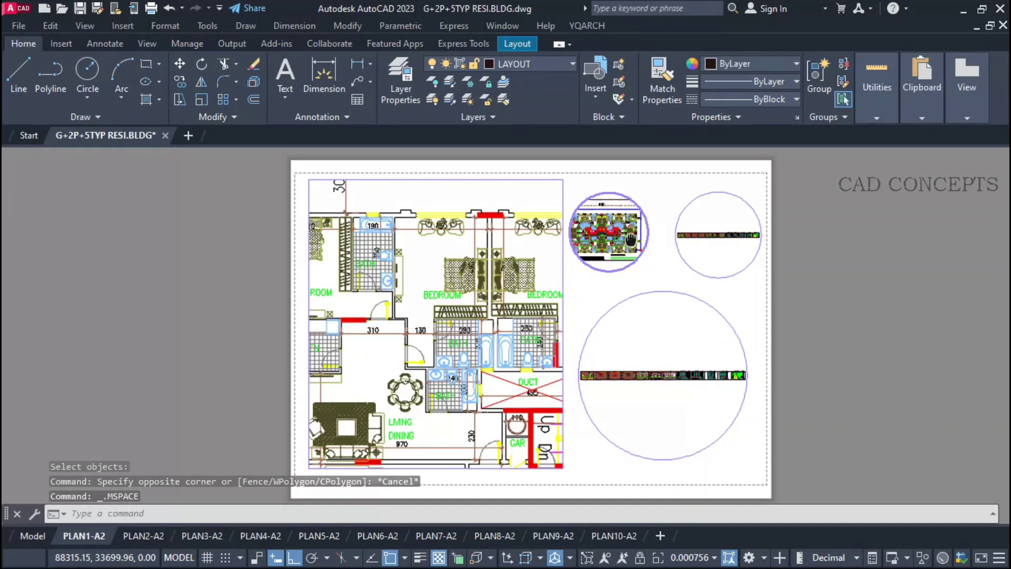
{"action": "double_click", "coordinate": [661, 266]}
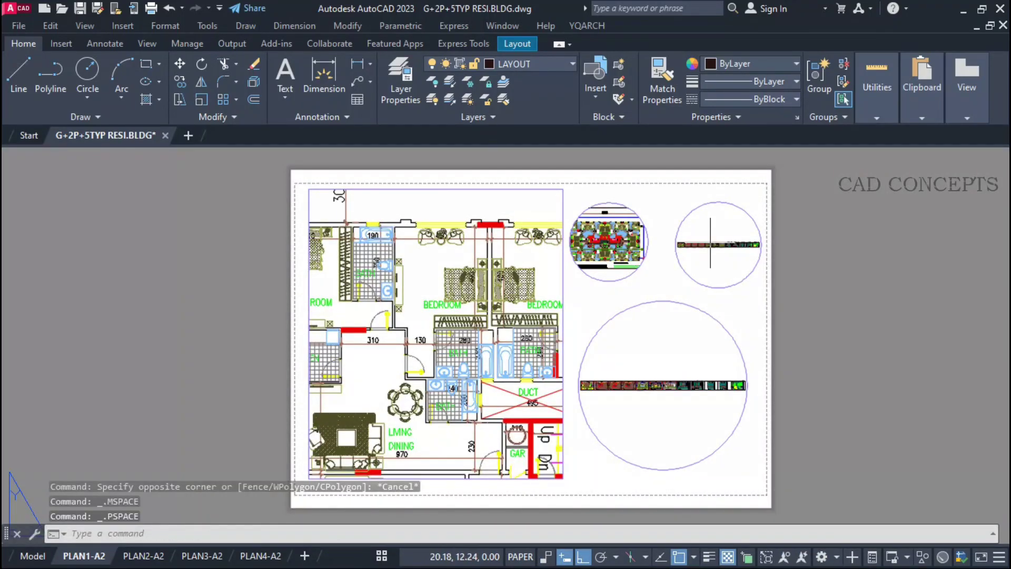
{"action": "double_click", "coordinate": [710, 244]}
{"action": "scroll", "coordinate": [710, 234], "scroll_direction": "up", "scroll_amount": 5}
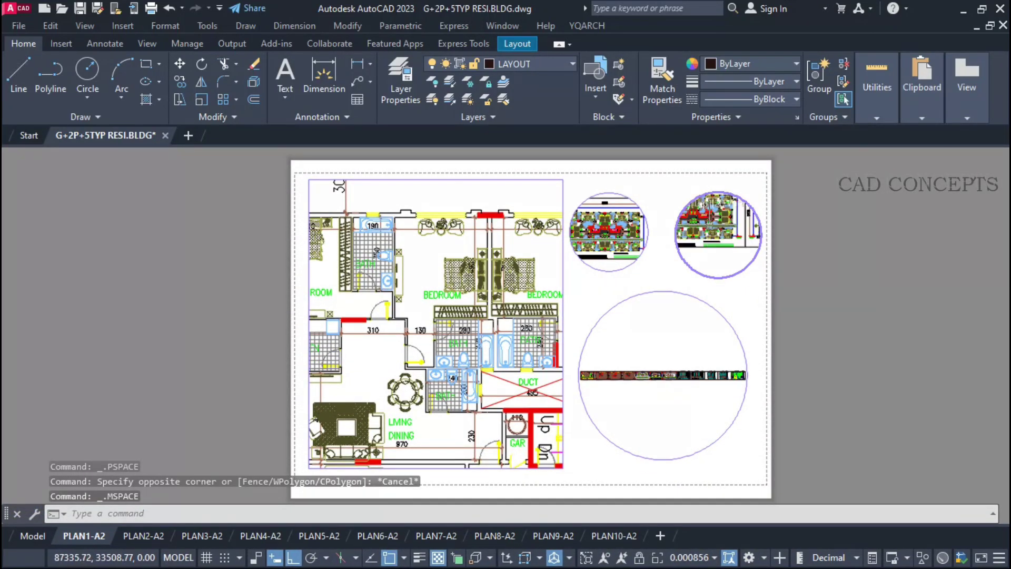
{"action": "scroll", "coordinate": [719, 231], "scroll_direction": "up", "scroll_amount": 5}
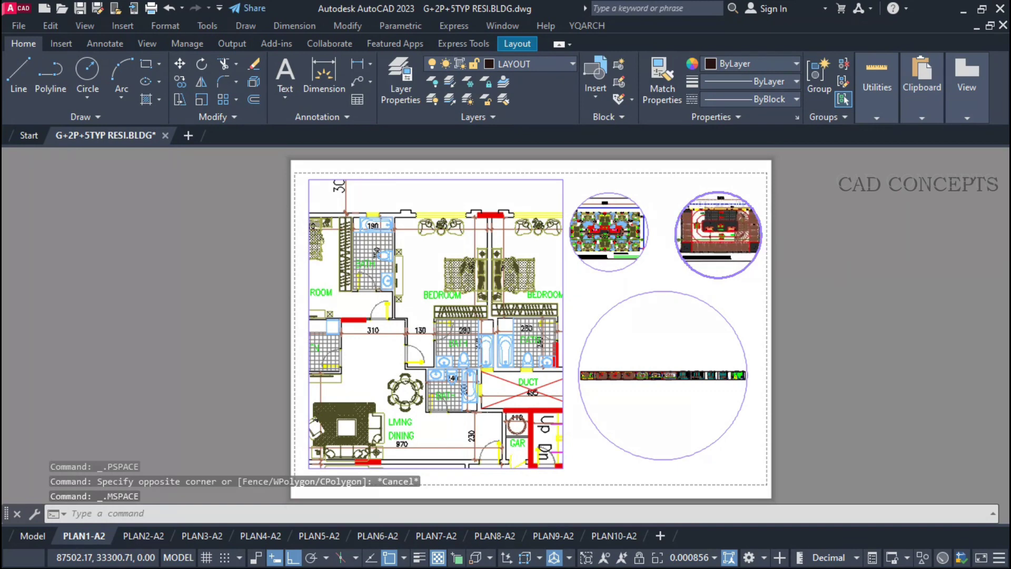
{"action": "middle_click_drag", "start_coordinate": [721, 232], "coordinate": [717, 233]}
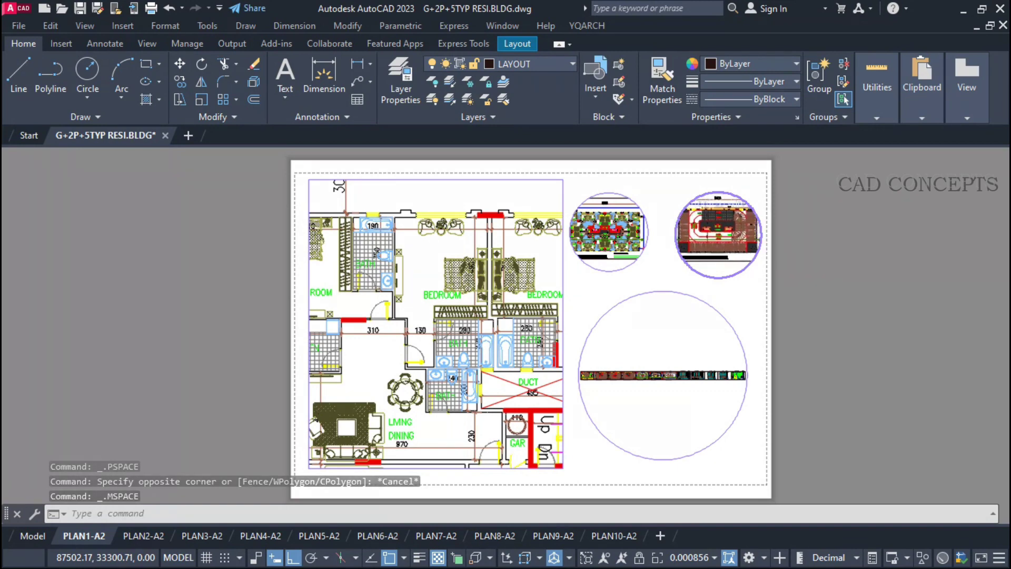
{"action": "double_click", "coordinate": [757, 302]}
Zoom and pan the large circular viewport to show a single building elevation.
{"action": "double_click", "coordinate": [674, 343]}
{"action": "scroll", "coordinate": [662, 399], "scroll_direction": "up", "scroll_amount": 8}
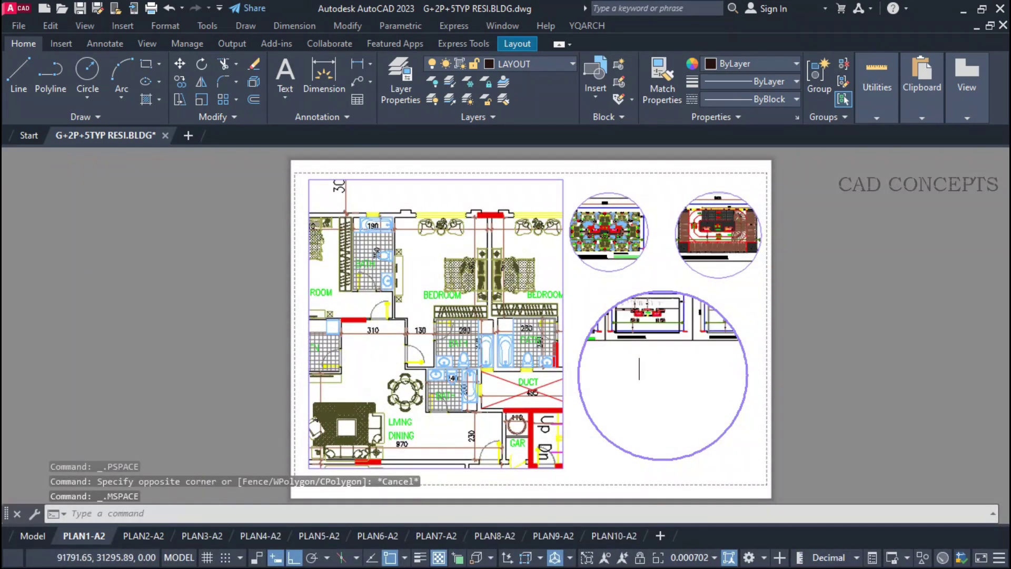
{"action": "scroll", "coordinate": [659, 366], "scroll_direction": "down", "scroll_amount": 4}
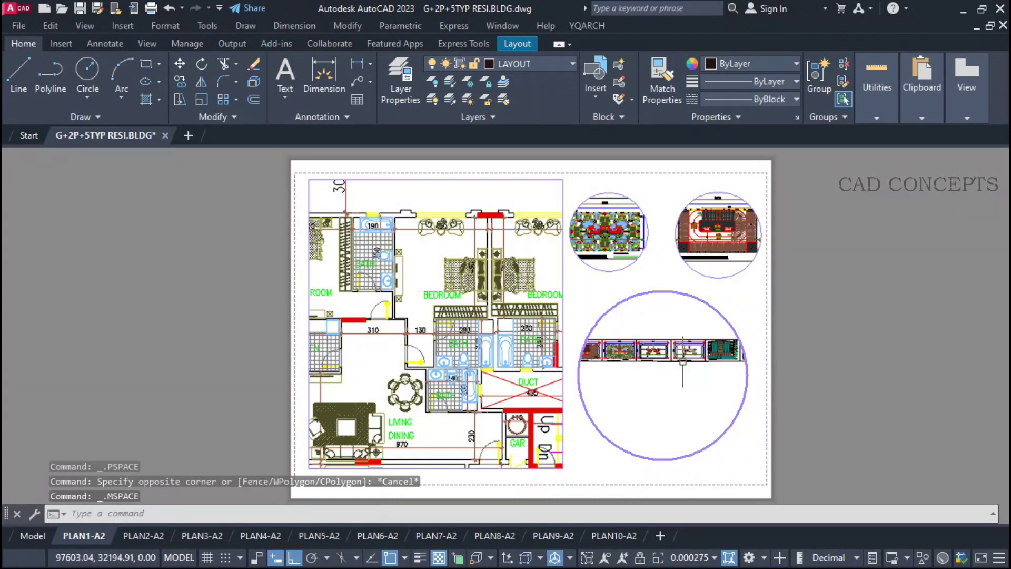
{"action": "scroll", "coordinate": [683, 363], "scroll_direction": "up", "scroll_amount": 4}
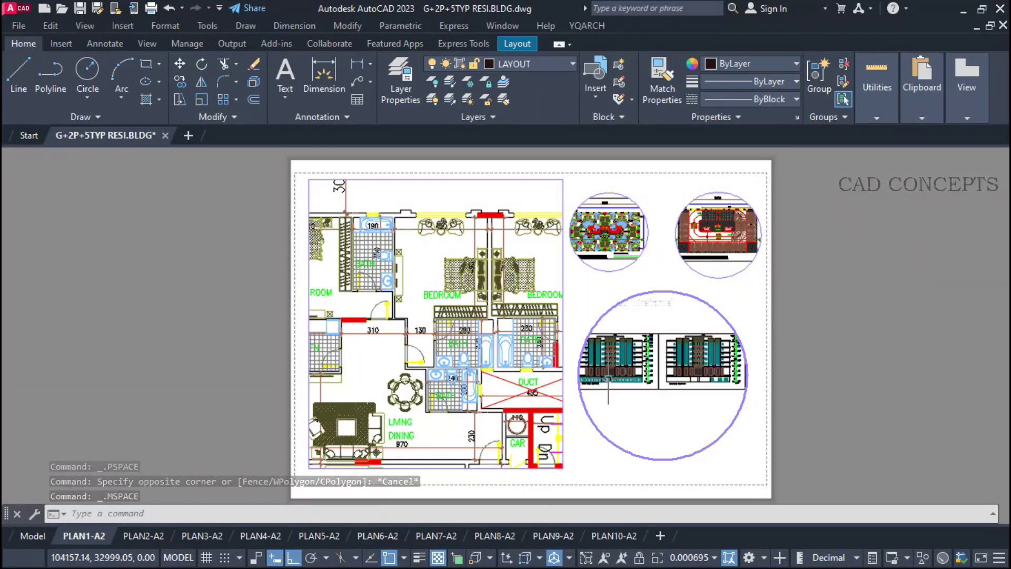
{"action": "scroll", "coordinate": [648, 384], "scroll_direction": "up", "scroll_amount": 5}
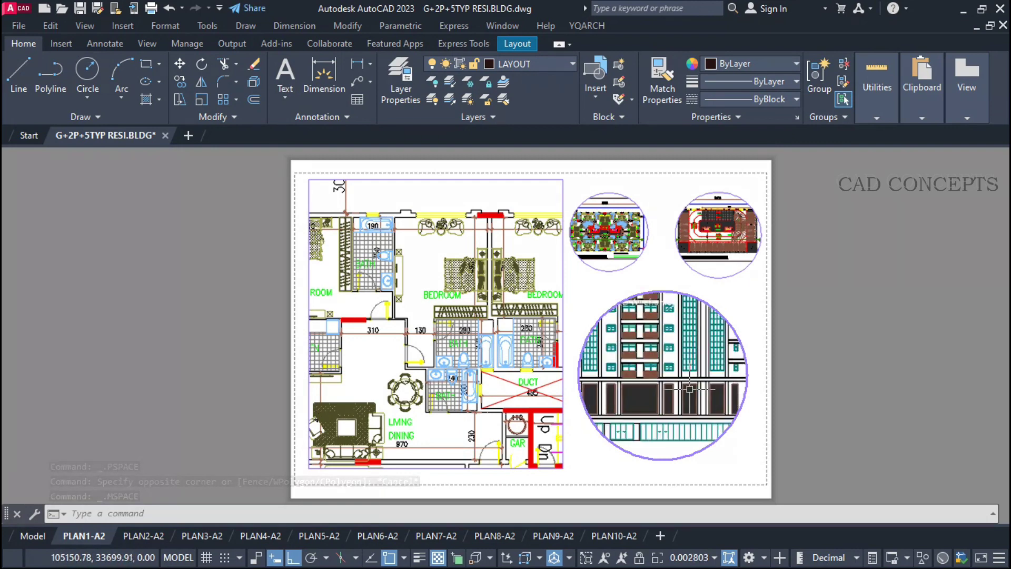
{"action": "middle_click_drag", "start_coordinate": [690, 389], "coordinate": [696, 410]}
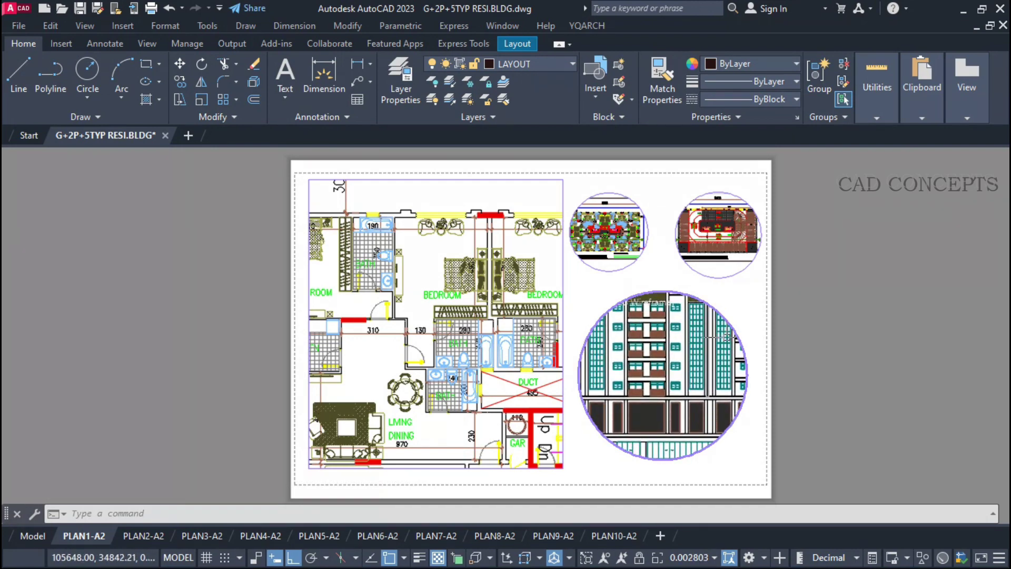
{"action": "double_click", "coordinate": [740, 306]}
Zoom the upper-right small viewport in on the parking lift area.
{"action": "scroll", "coordinate": [622, 216], "scroll_direction": "up", "scroll_amount": 6}
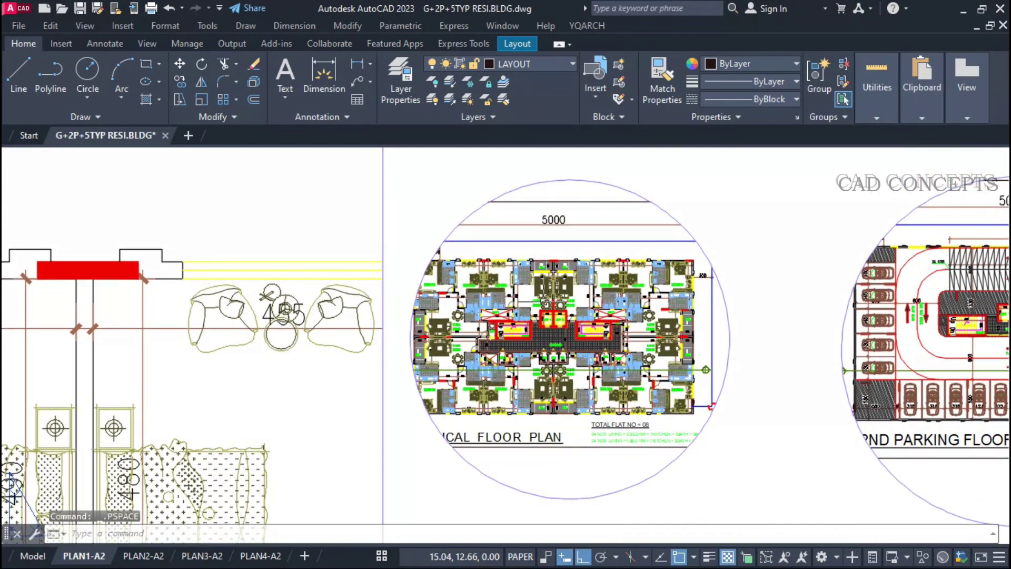
{"action": "scroll", "coordinate": [543, 295], "scroll_direction": "down", "scroll_amount": 6}
{"action": "scroll", "coordinate": [644, 306], "scroll_direction": "up", "scroll_amount": 6}
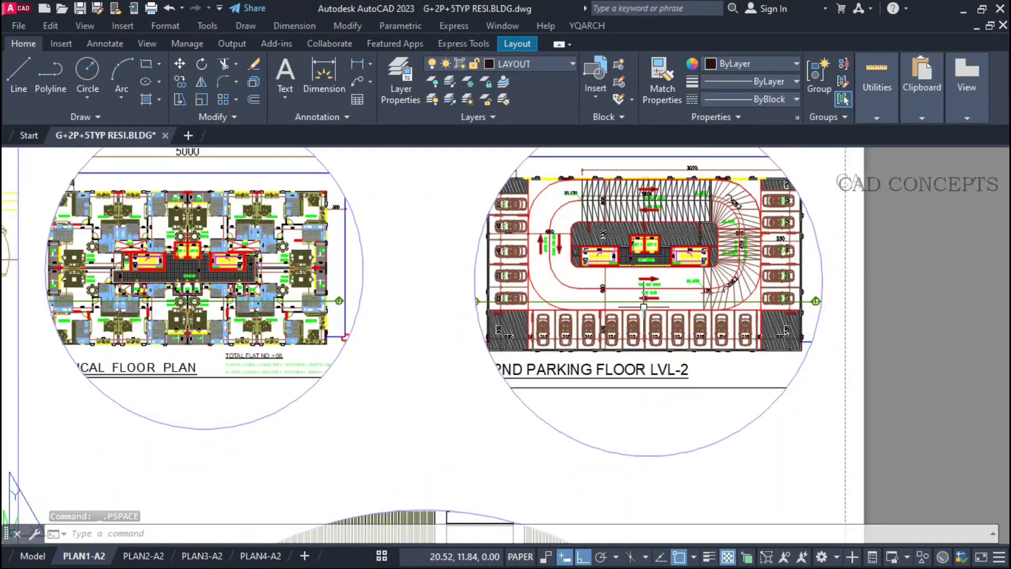
{"action": "scroll", "coordinate": [644, 307], "scroll_direction": "down", "scroll_amount": 5}
{"action": "scroll", "coordinate": [609, 412], "scroll_direction": "up", "scroll_amount": 7}
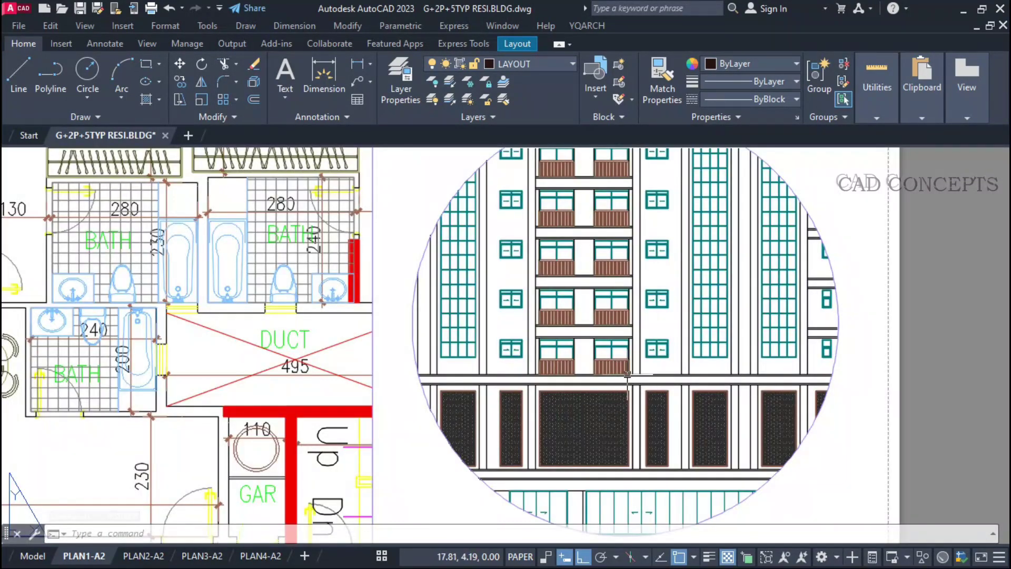
{"action": "scroll", "coordinate": [627, 376], "scroll_direction": "down", "scroll_amount": 3}
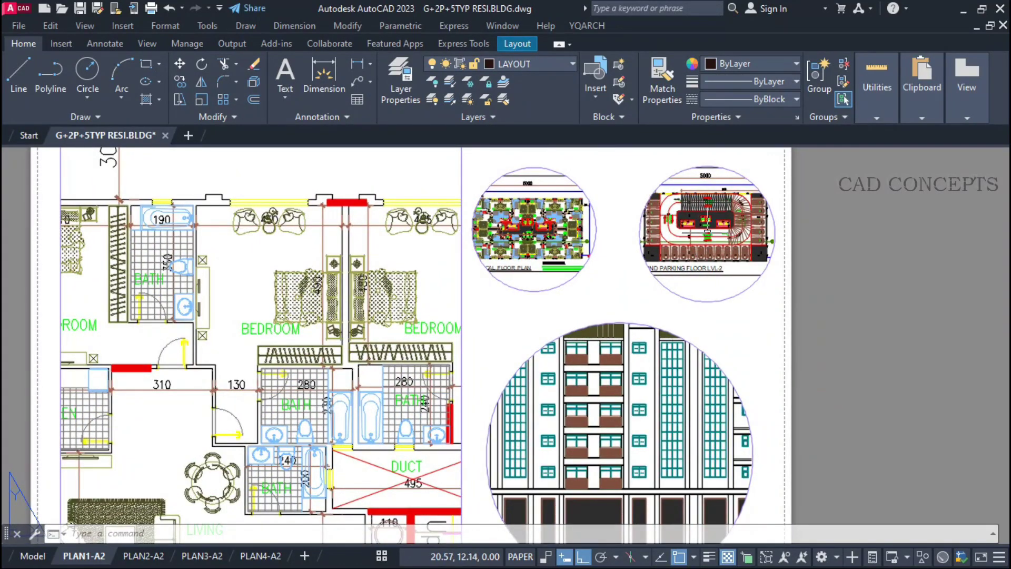
{"action": "scroll", "coordinate": [695, 205], "scroll_direction": "up", "scroll_amount": 2}
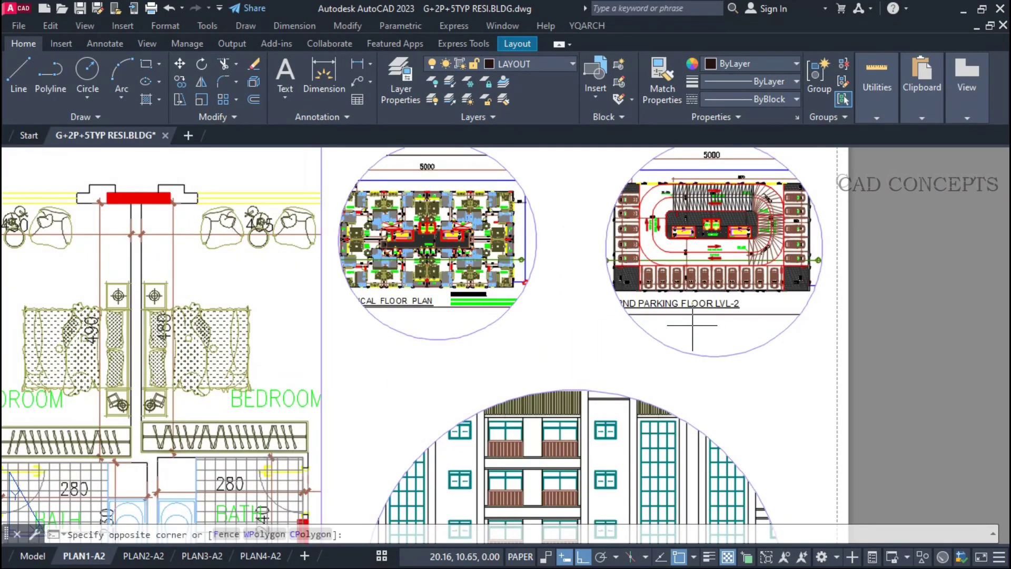
{"action": "double_click", "coordinate": [667, 279]}
{"action": "scroll", "coordinate": [669, 264], "scroll_direction": "up", "scroll_amount": 3}
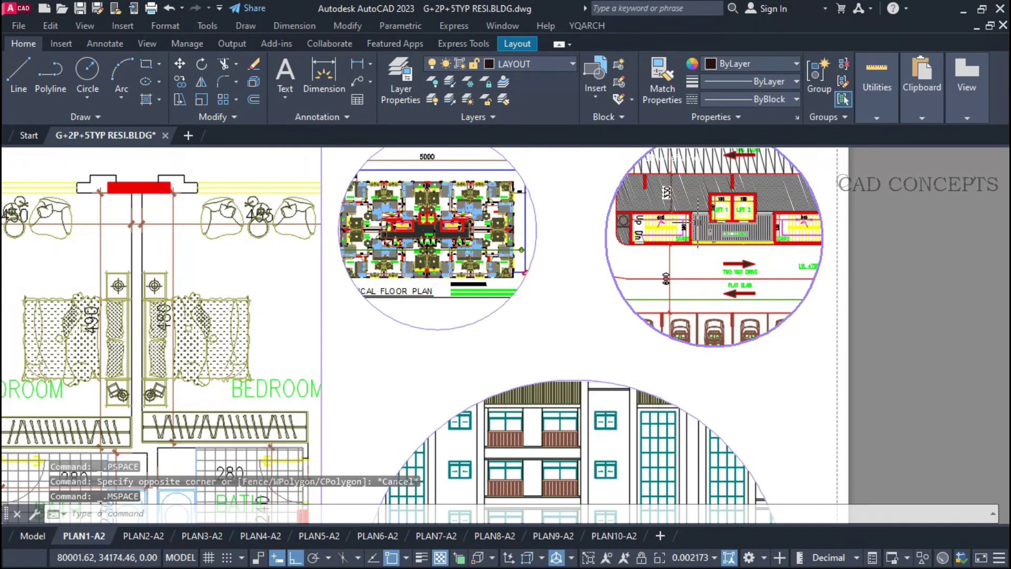
{"action": "middle_click_drag", "start_coordinate": [699, 224], "coordinate": [706, 235]}
{"action": "double_click", "coordinate": [562, 325]}
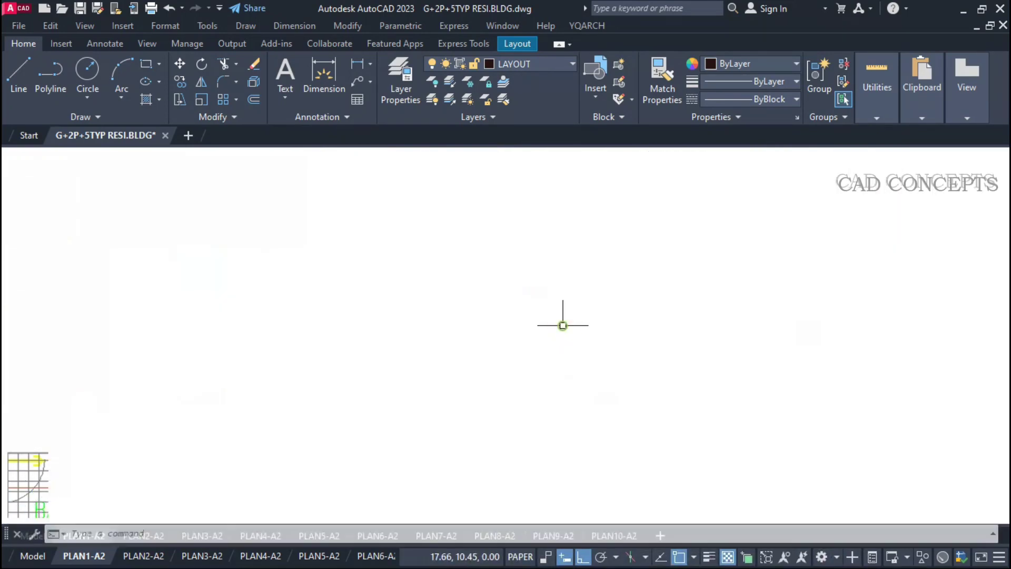
{"action": "middle_click_drag", "start_coordinate": [570, 300], "coordinate": [639, 337]}
Zoom the upper-left viewport in and centre it on the floor plan's central core.
{"action": "double_click", "coordinate": [495, 263]}
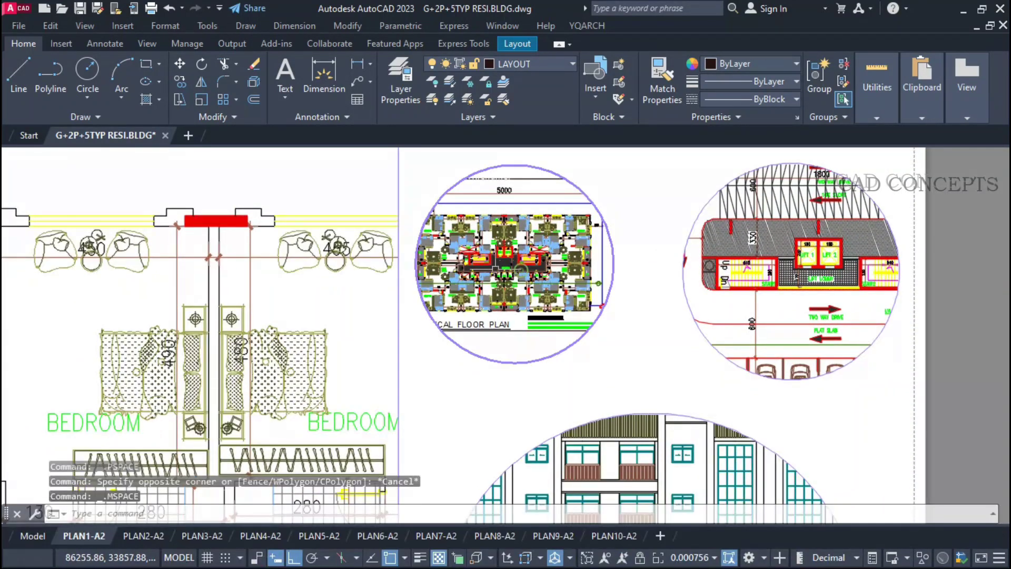
{"action": "scroll", "coordinate": [495, 263], "scroll_direction": "up", "scroll_amount": 3}
{"action": "middle_click_drag", "start_coordinate": [494, 256], "coordinate": [473, 276]}
{"action": "left_click", "coordinate": [594, 313]}
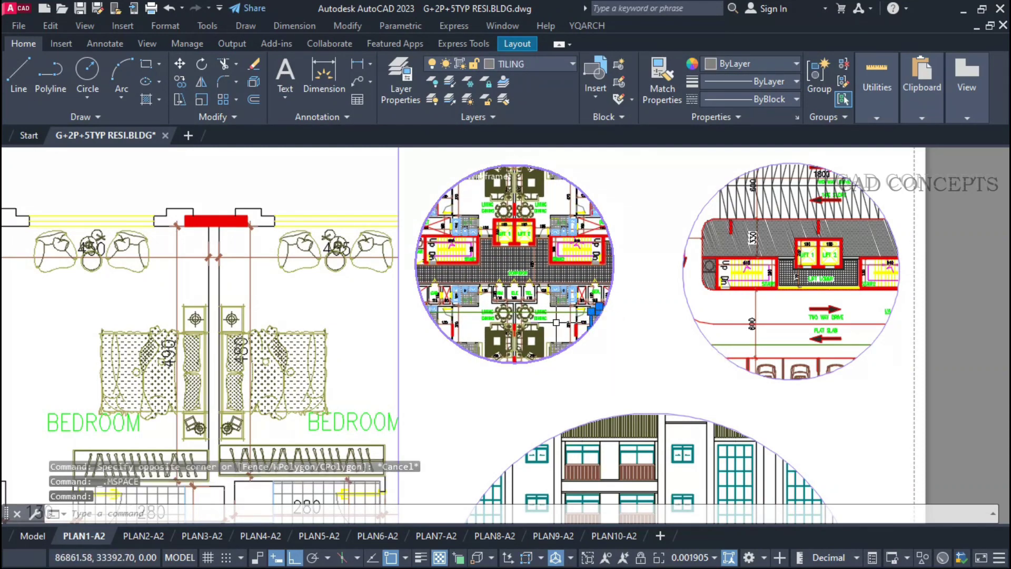
{"action": "key", "text": "Escape"}
{"action": "double_click", "coordinate": [624, 337]}
{"action": "scroll", "coordinate": [623, 264], "scroll_direction": "down", "scroll_amount": 4}
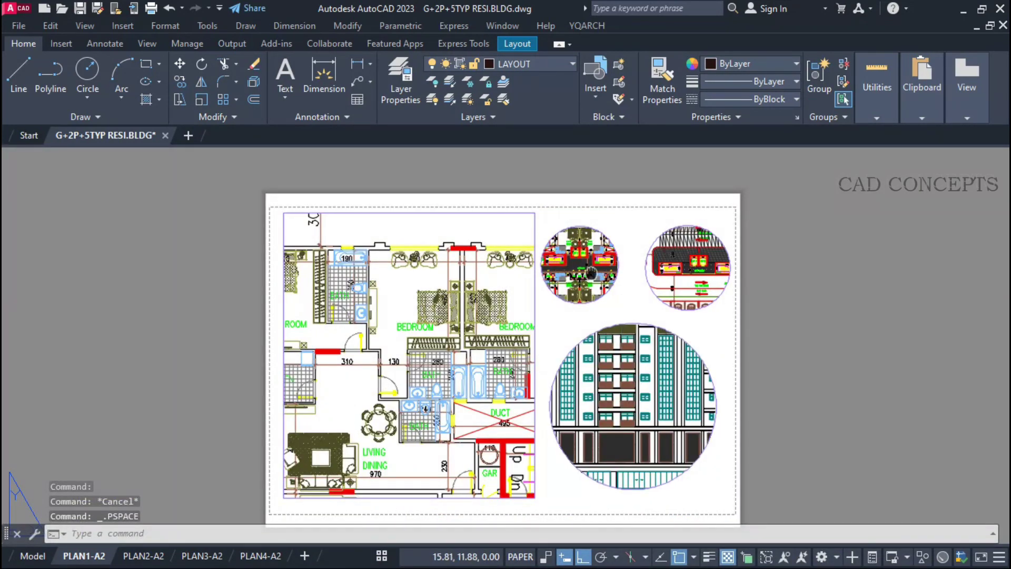
{"action": "middle_click_drag", "start_coordinate": [591, 272], "coordinate": [609, 242]}
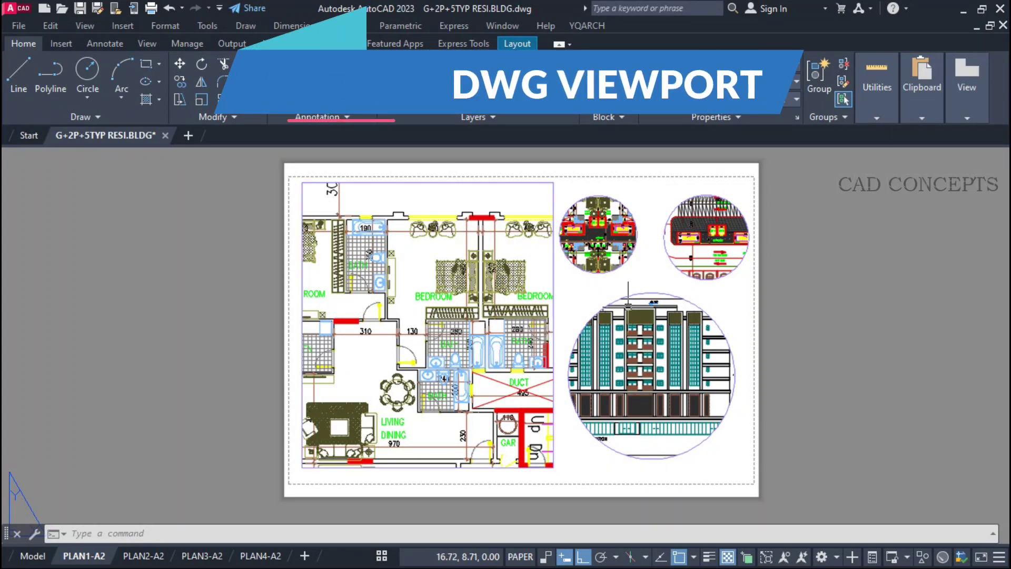
Set the floor-plan viewport scale with VVS to 1:200, then 1:400.
{"action": "type", "text": "VVS"}
{"action": "key", "text": "Return"}
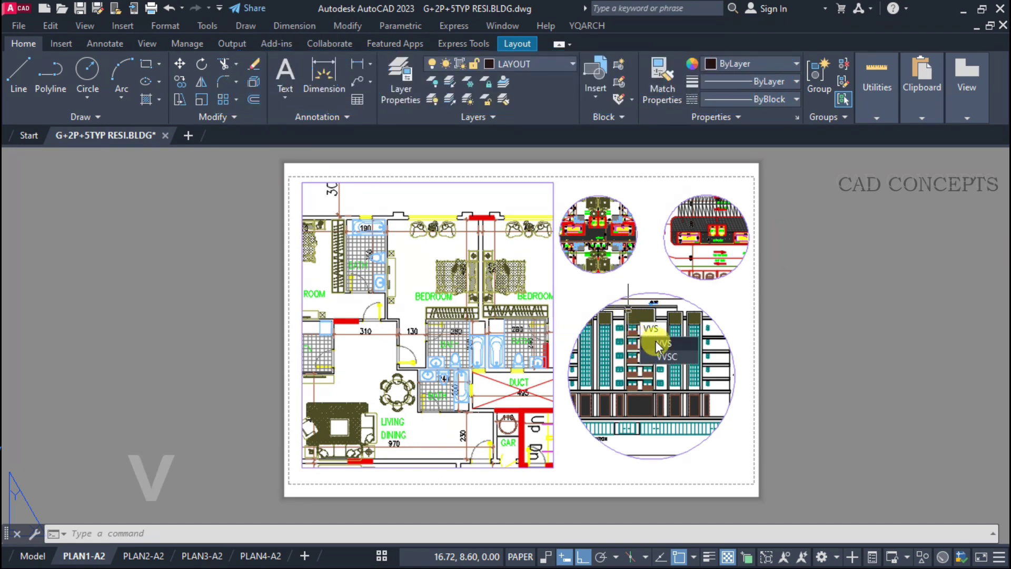
{"action": "left_click", "coordinate": [555, 275]}
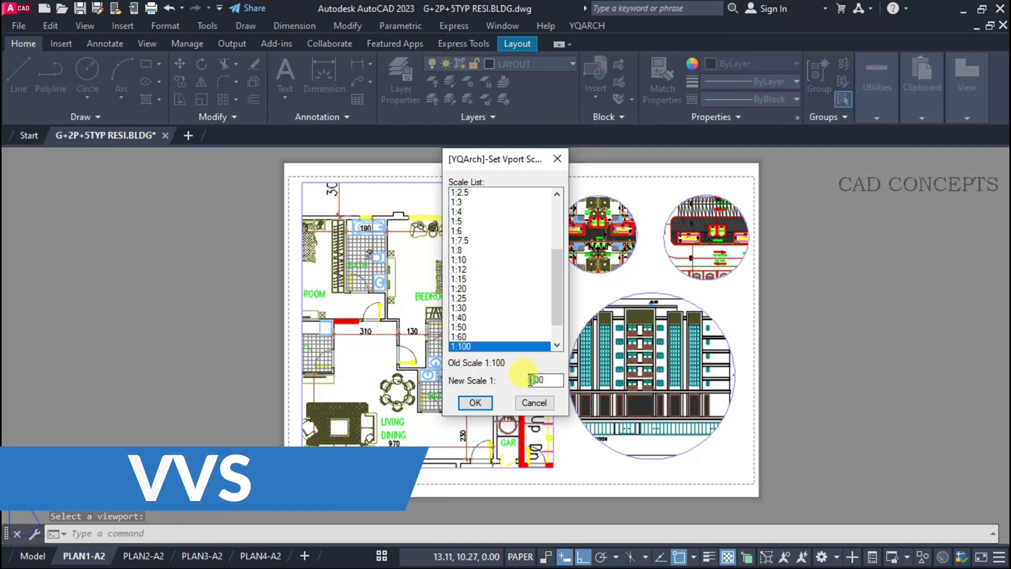
{"action": "type", "text": "200"}
{"action": "left_click", "coordinate": [472, 402]}
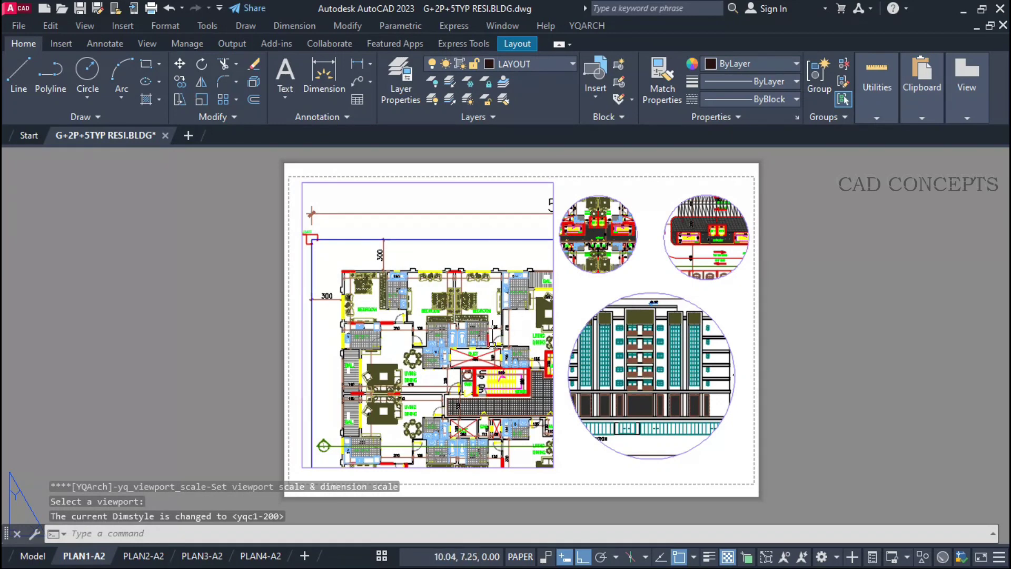
{"action": "key", "text": "Return"}
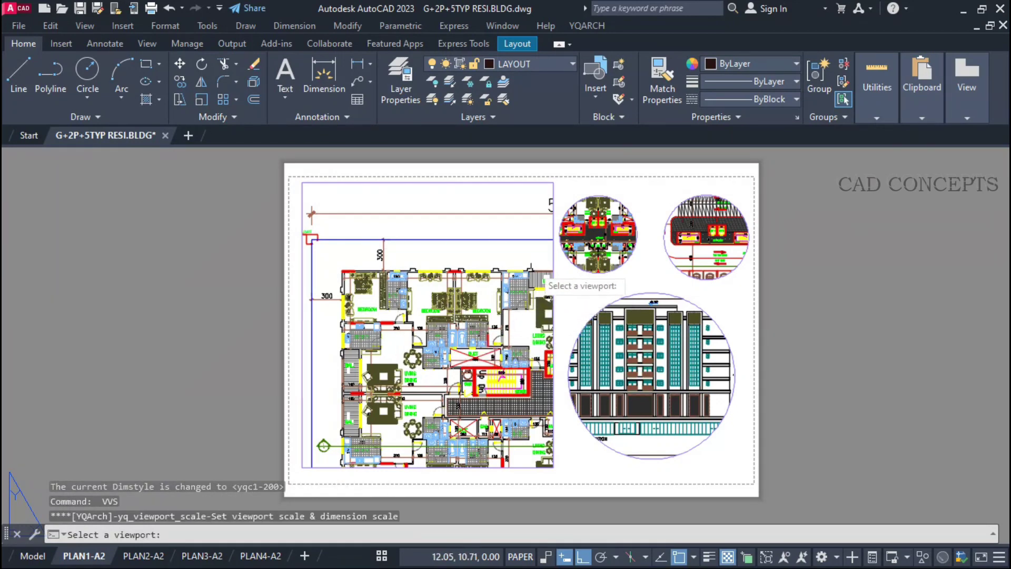
{"action": "left_click", "coordinate": [554, 255]}
{"action": "left_click", "coordinate": [492, 347]}
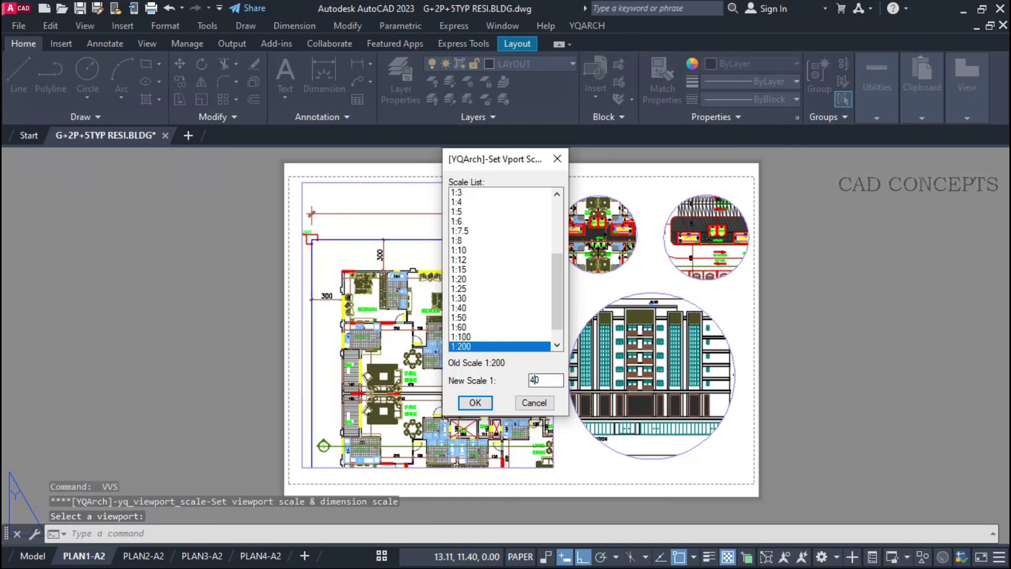
{"action": "left_click", "coordinate": [477, 406]}
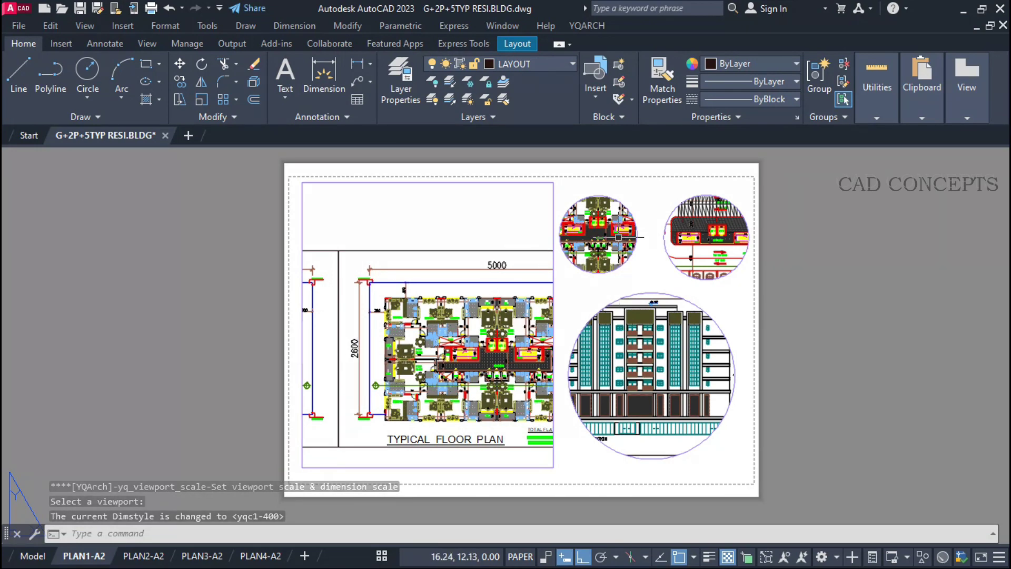
Rescale the top-left circular viewport to 1:500, then settle on 1:100.
{"action": "type", "text": "vvs"}
{"action": "key", "text": "Return"}
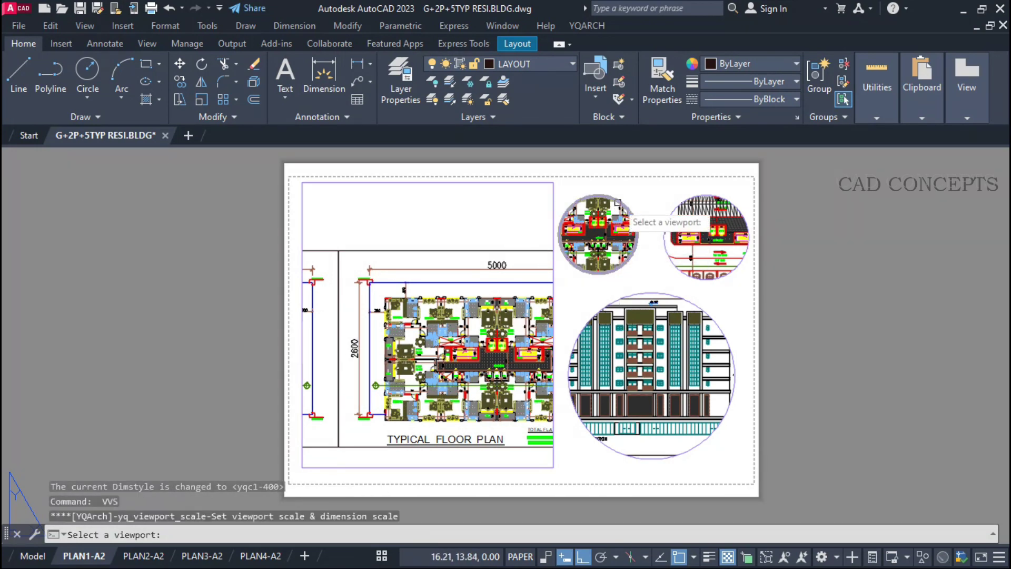
{"action": "left_click", "coordinate": [617, 203]}
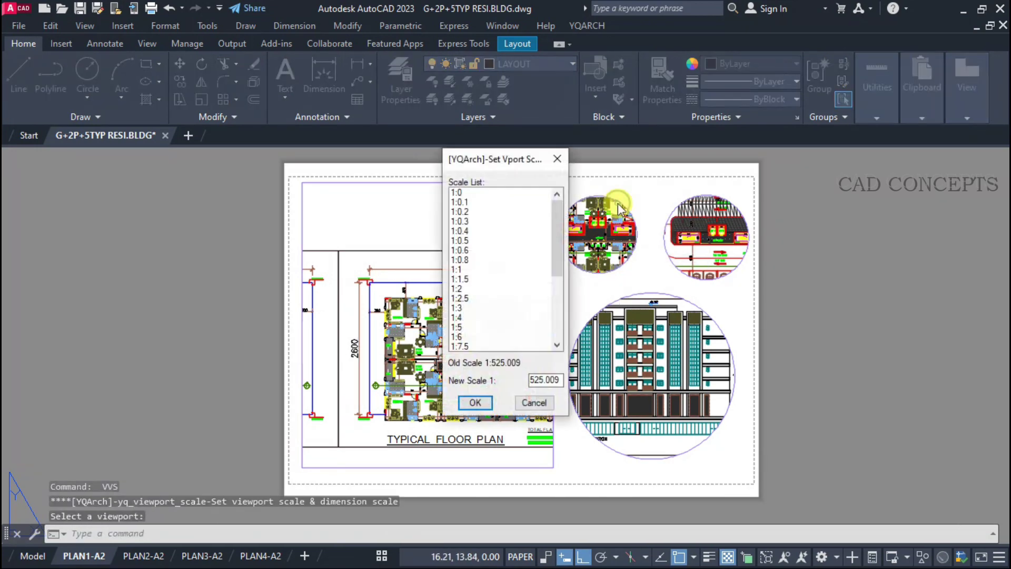
{"action": "scroll", "coordinate": [460, 348], "scroll_direction": "down", "scroll_amount": 5}
{"action": "left_click", "coordinate": [460, 336]}
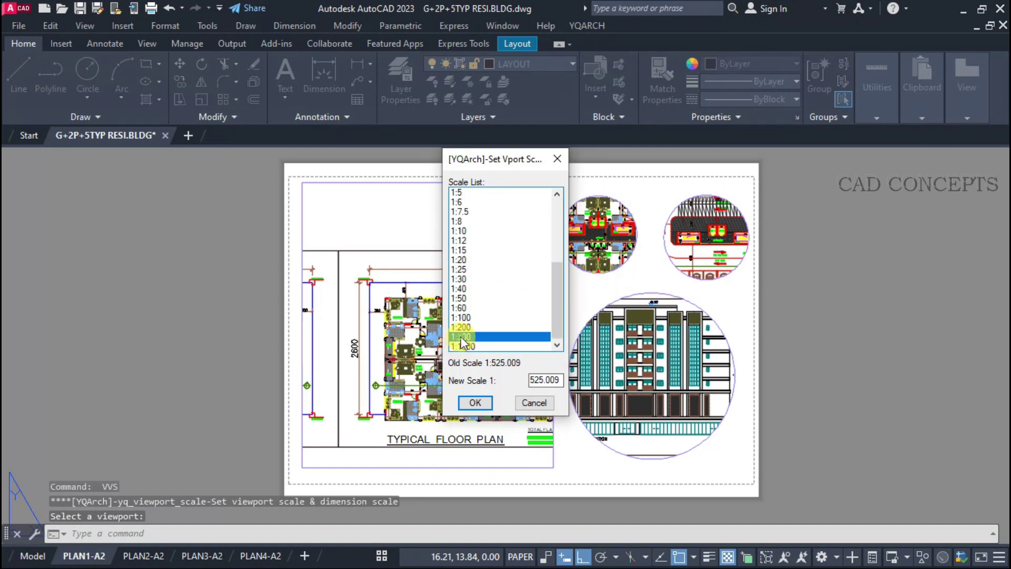
{"action": "left_click", "coordinate": [474, 402]}
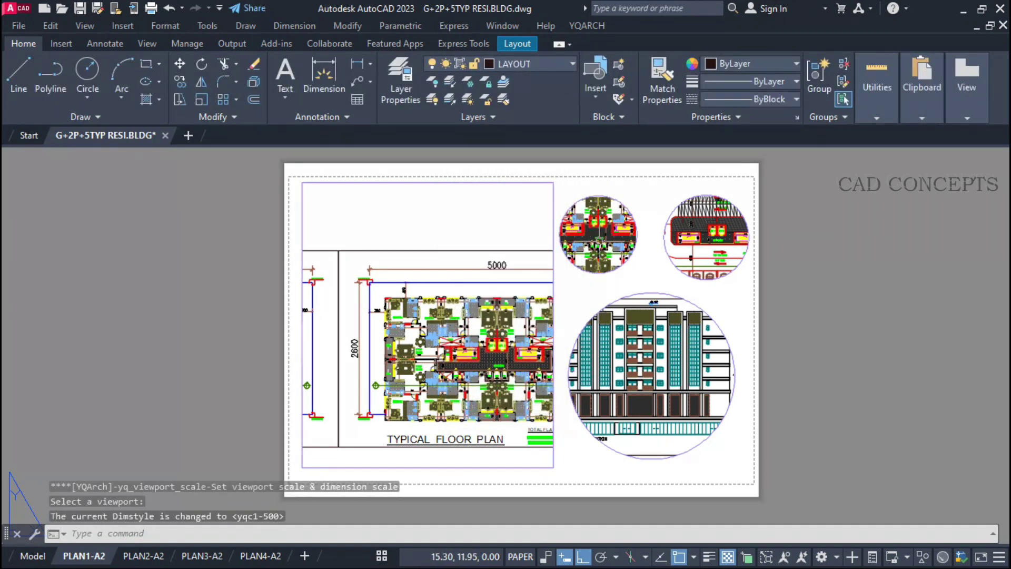
{"action": "key", "text": "Return"}
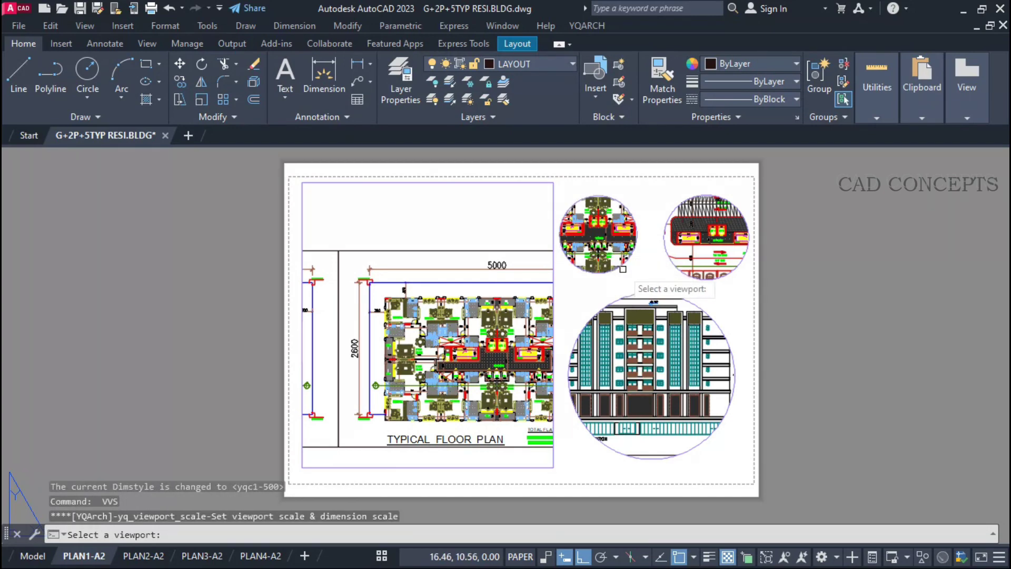
{"action": "left_click", "coordinate": [624, 266]}
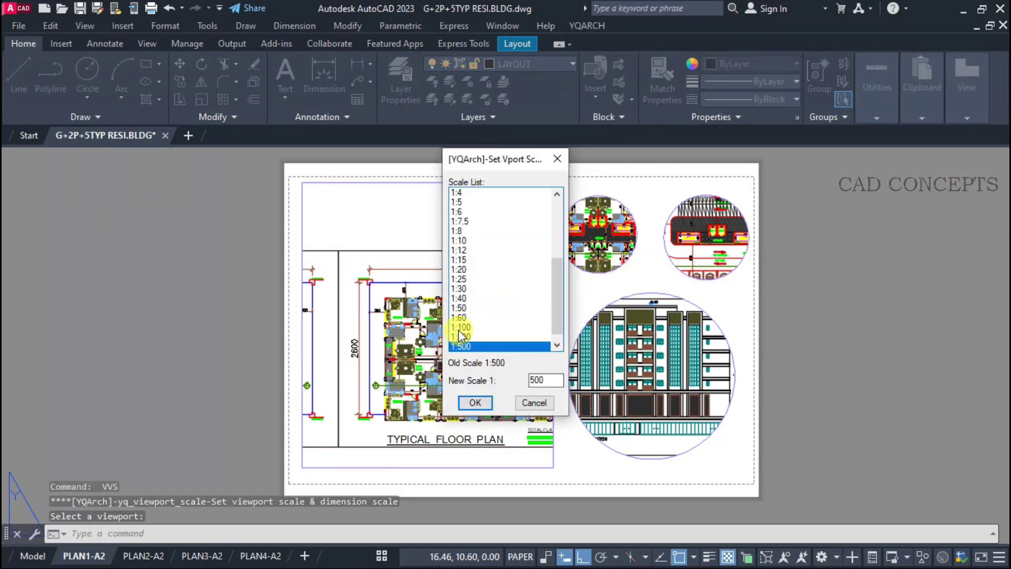
{"action": "left_click", "coordinate": [460, 328]}
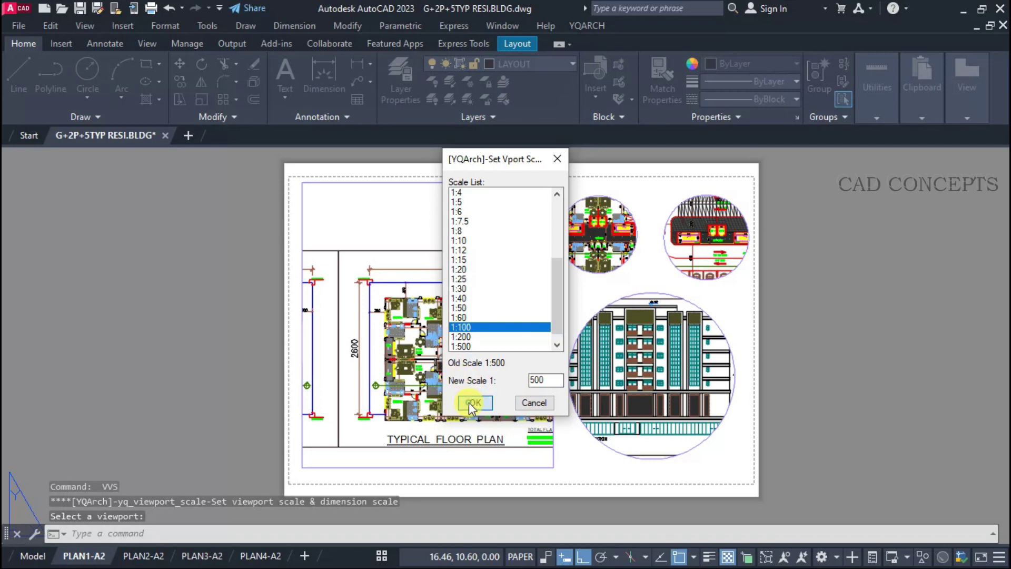
{"action": "left_click", "coordinate": [475, 402]}
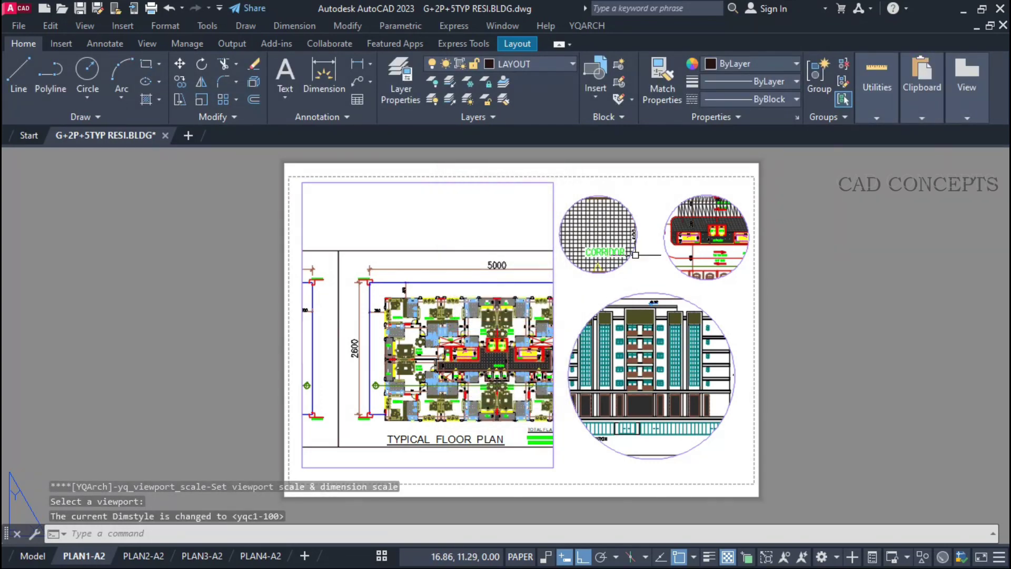
Set the top-right circular viewport to 1:1000.
{"action": "key", "text": "Return"}
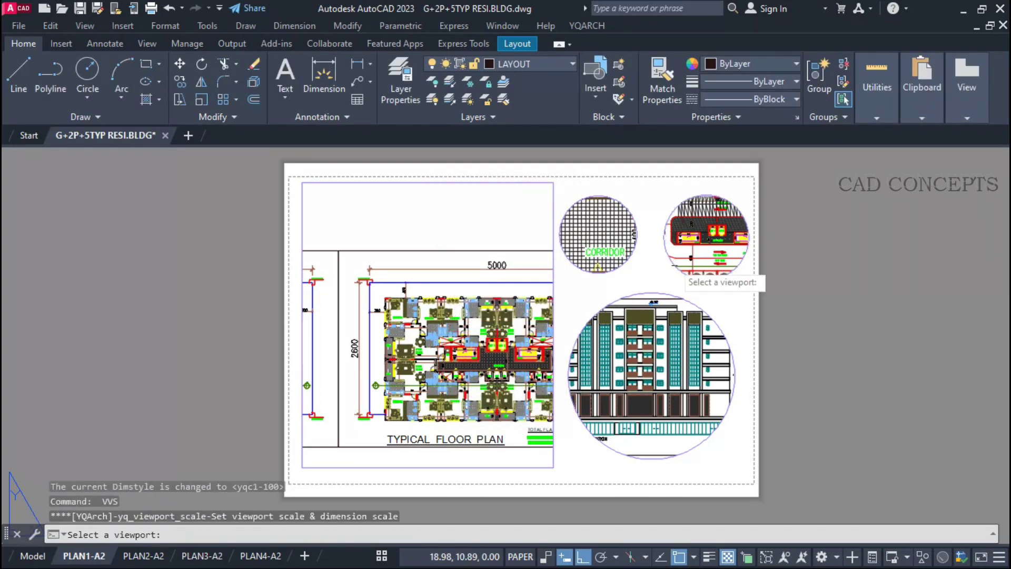
{"action": "left_click", "coordinate": [674, 265]}
{"action": "scroll", "coordinate": [468, 348], "scroll_direction": "down", "scroll_amount": 5}
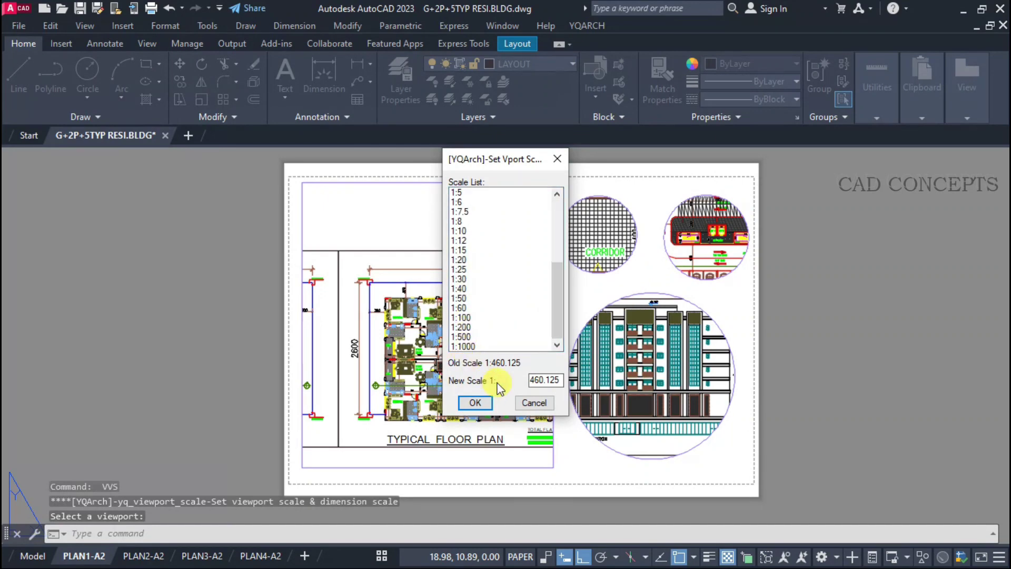
{"action": "left_click", "coordinate": [463, 346]}
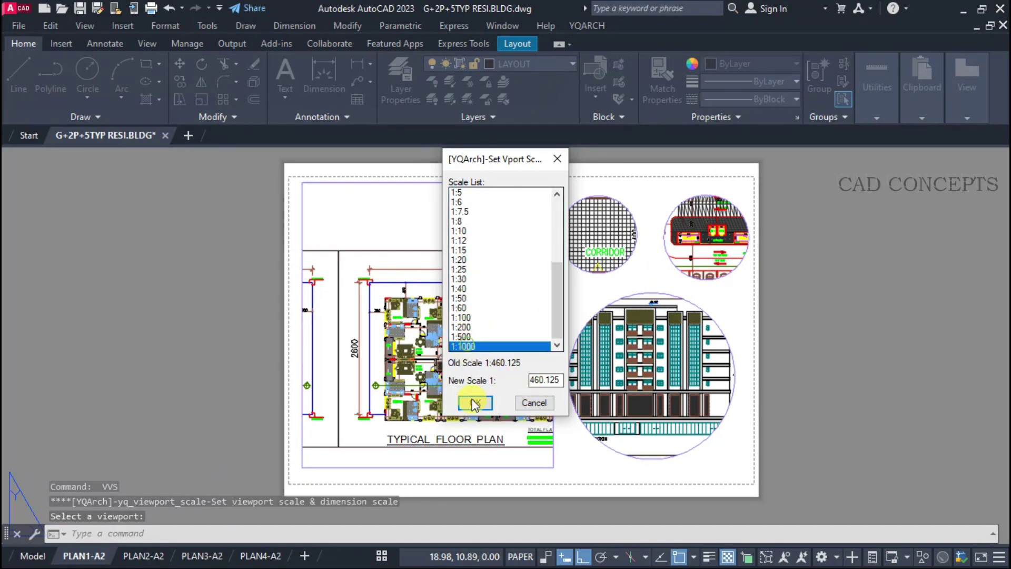
{"action": "left_click", "coordinate": [475, 403]}
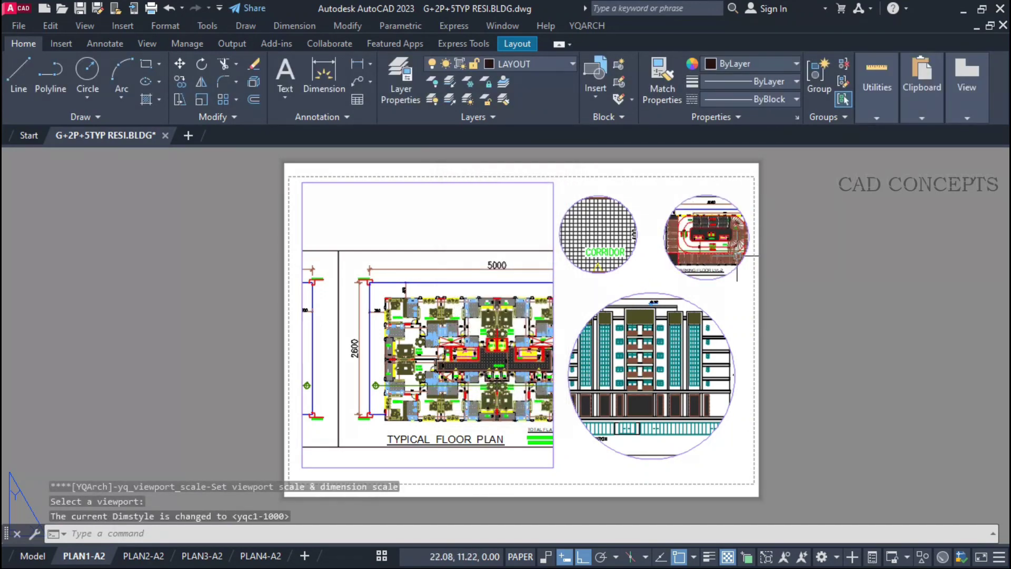
Scale the large elevation viewport to 1:60, then correct it to 1:50.
{"action": "key", "text": "Return"}
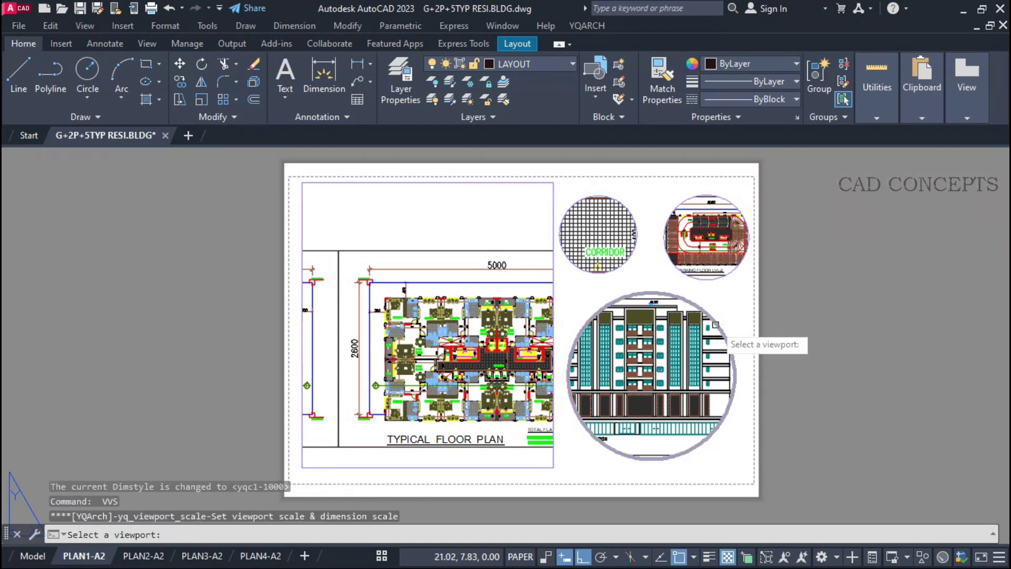
{"action": "left_click", "coordinate": [721, 321]}
{"action": "left_click", "coordinate": [459, 317]}
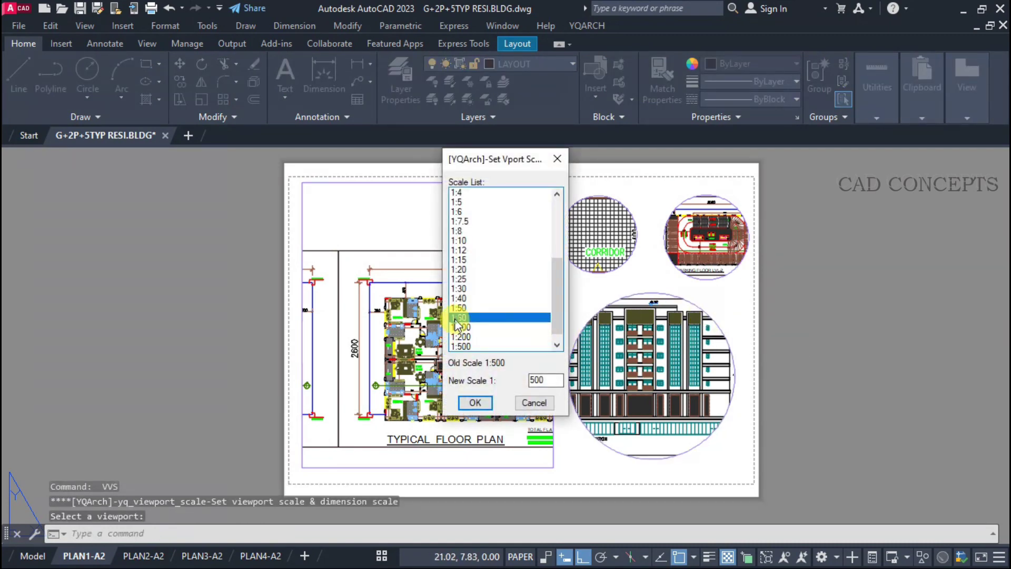
{"action": "left_click", "coordinate": [474, 403]}
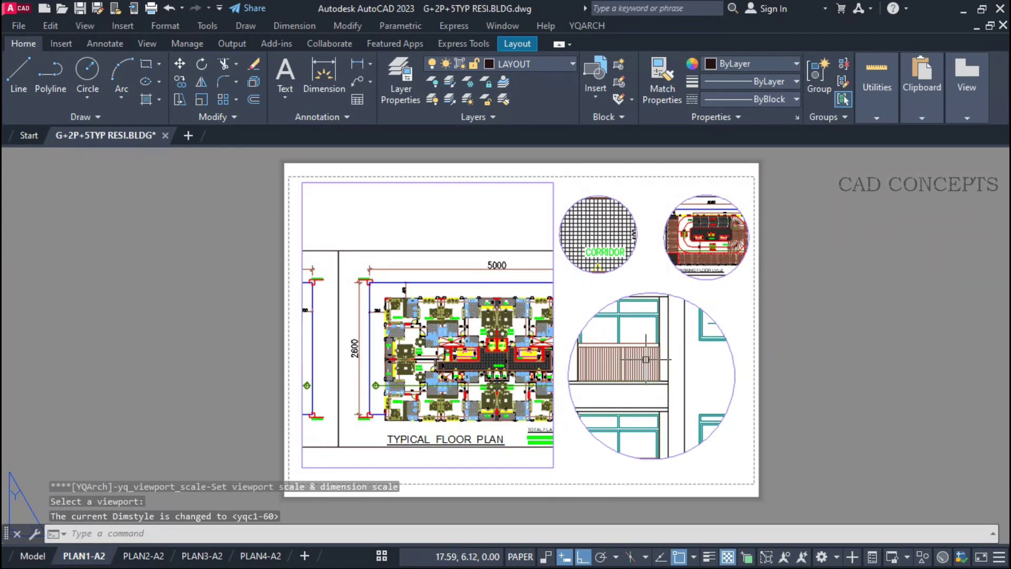
{"action": "key", "text": "Return"}
{"action": "left_click", "coordinate": [603, 313]}
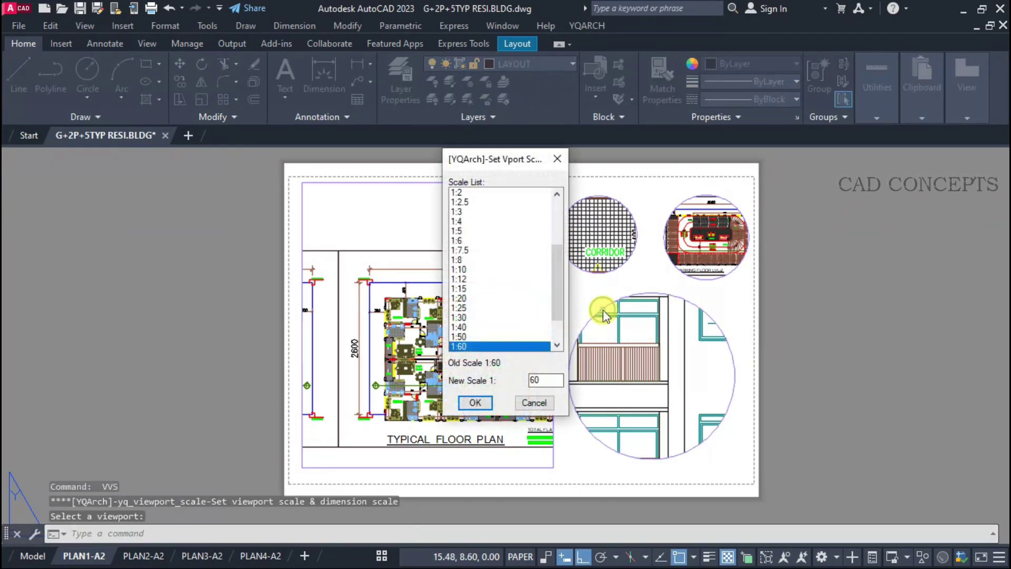
{"action": "left_click", "coordinate": [459, 337]}
{"action": "left_click", "coordinate": [475, 403]}
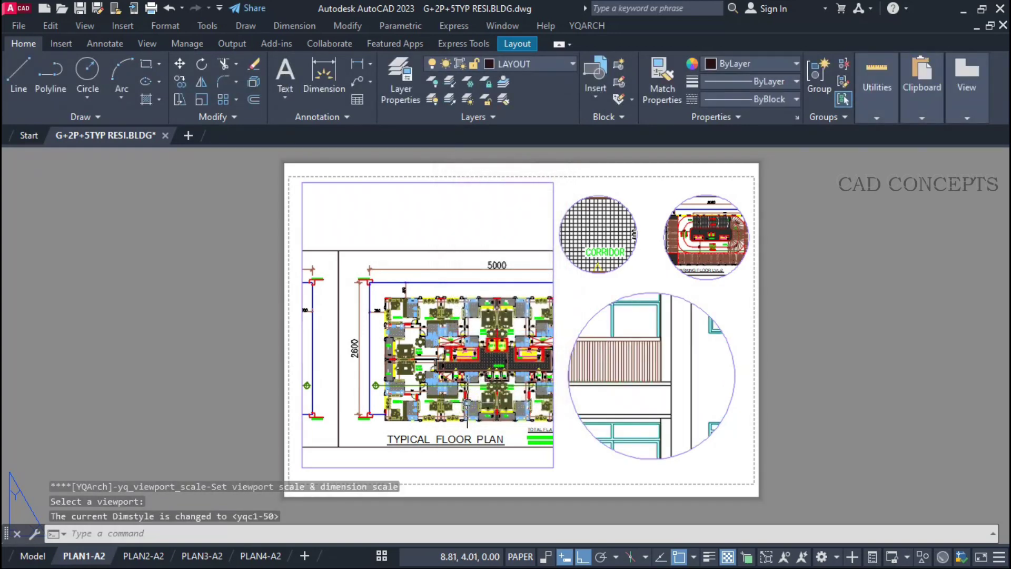
Confirm the small CORRIDOR viewport at 1:100.
{"action": "key", "text": "Return"}
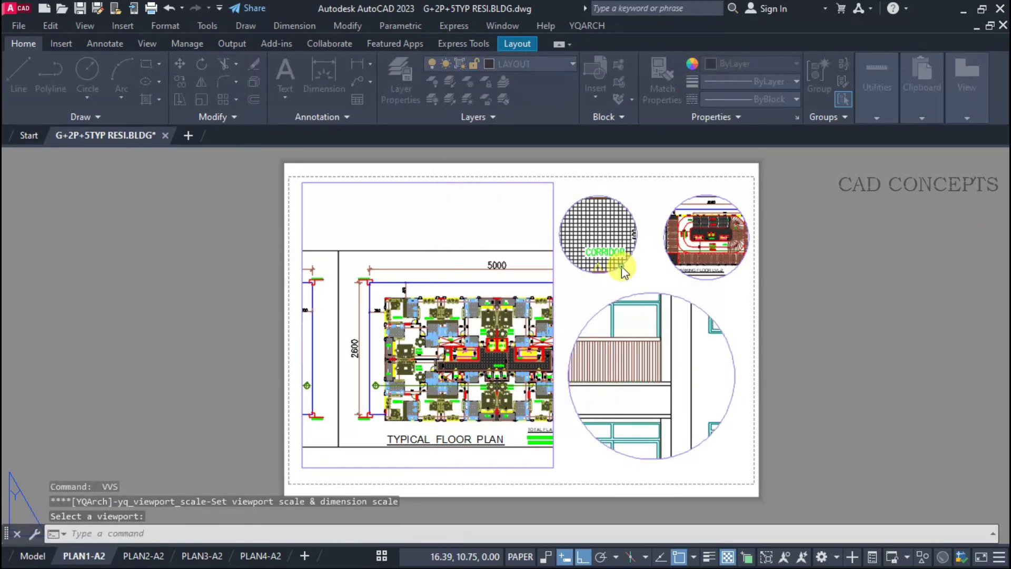
{"action": "left_click", "coordinate": [624, 270]}
{"action": "left_click", "coordinate": [475, 403]}
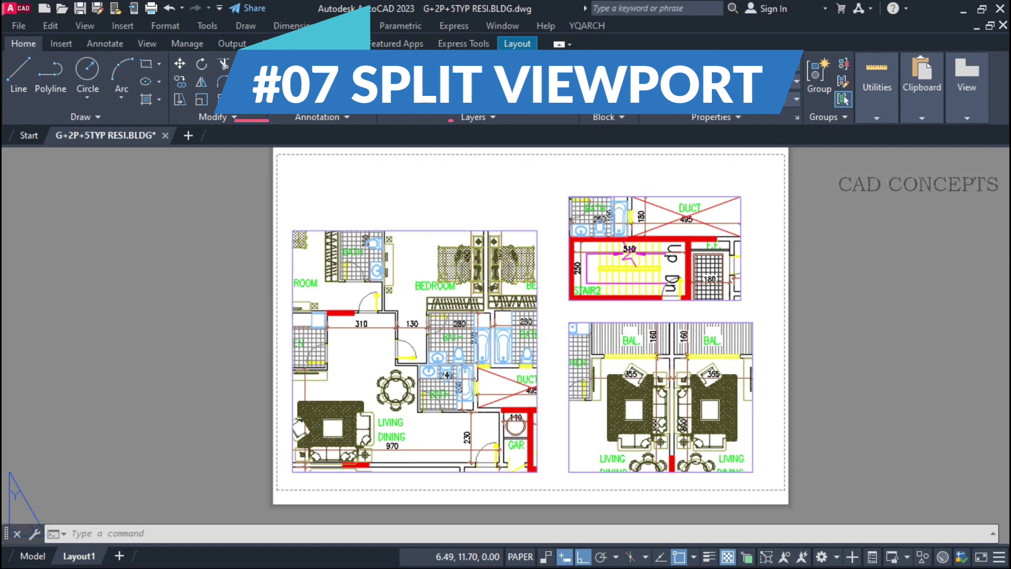
Split the large floor-plan viewport in two with a vertical line using VV2.
{"action": "left_click", "coordinate": [537, 316]}
{"action": "left_click", "coordinate": [656, 195]}
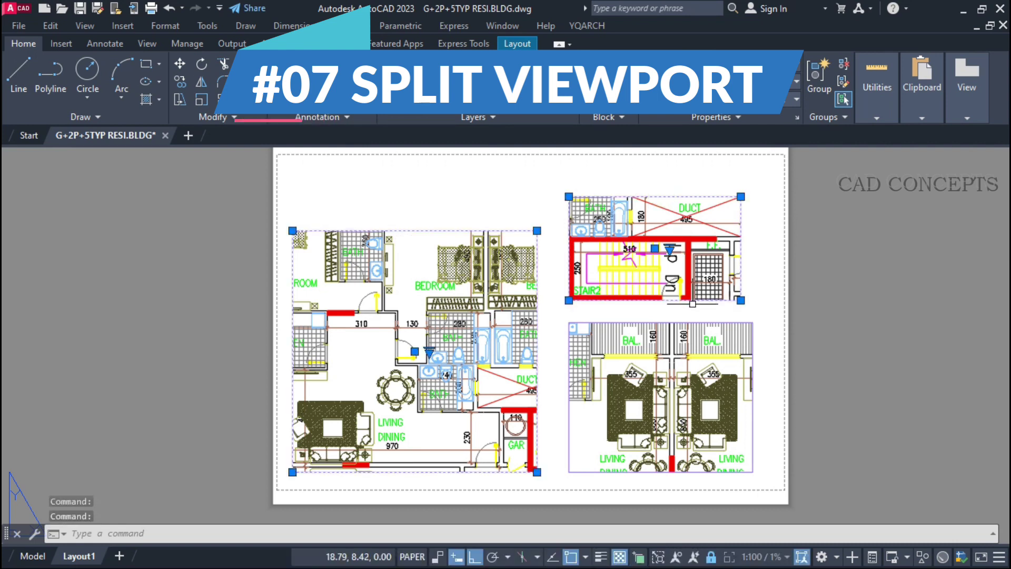
{"action": "left_click", "coordinate": [696, 323]}
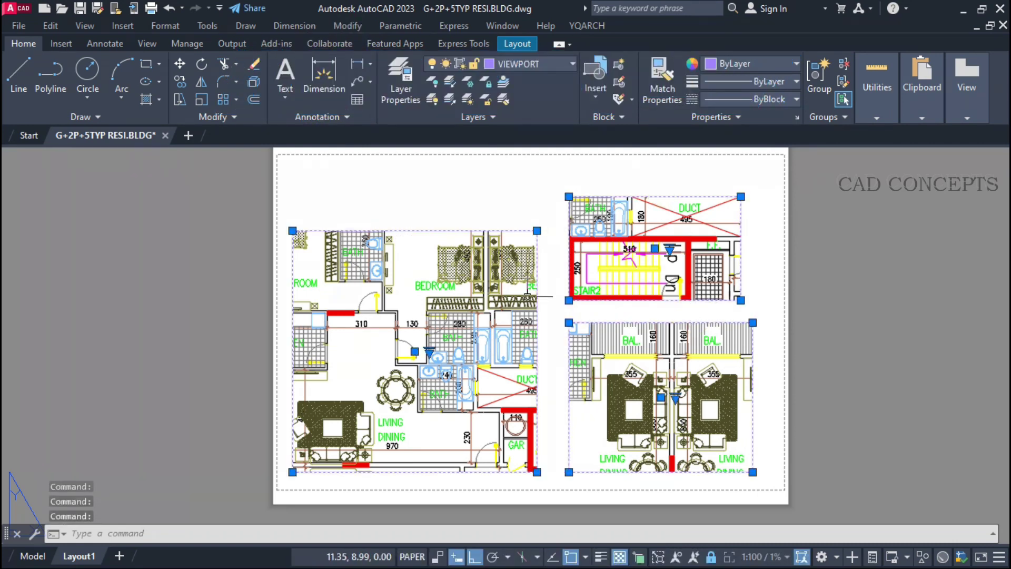
{"action": "key", "text": "Escape"}
{"action": "type", "text": "v"}
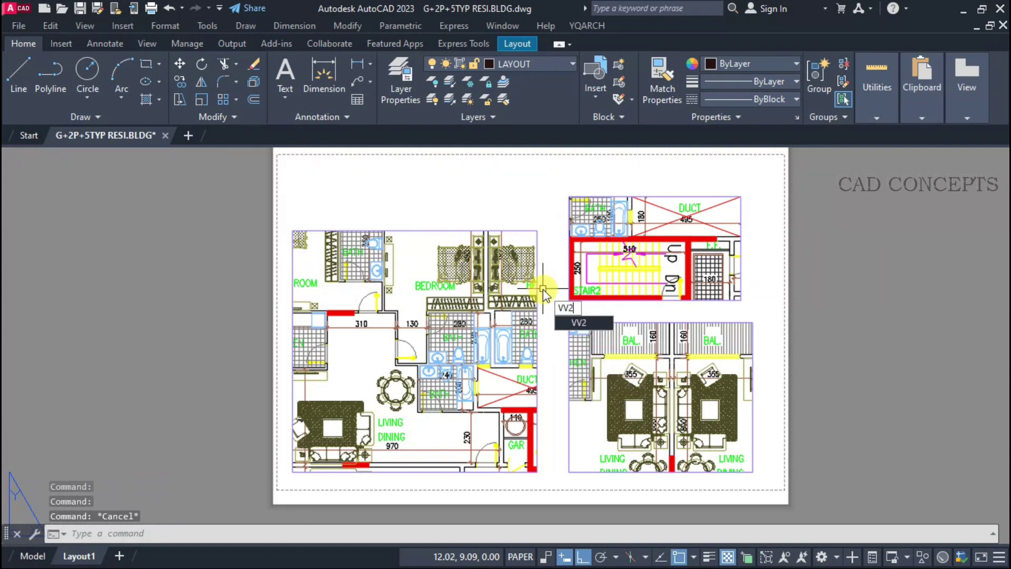
{"action": "type", "text": "V2"}
{"action": "key", "text": "Return"}
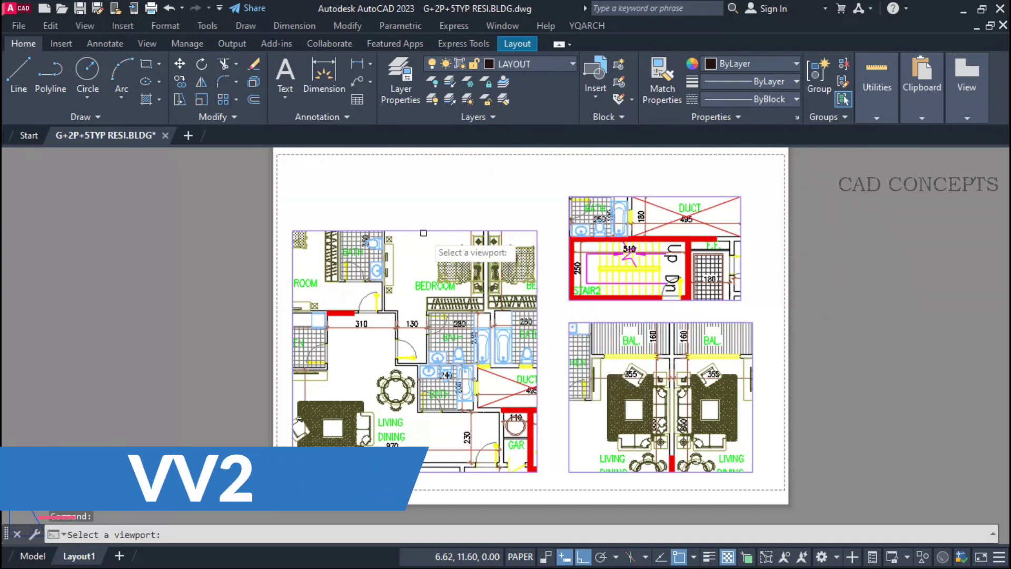
{"action": "left_click", "coordinate": [424, 233]}
{"action": "left_click", "coordinate": [414, 232]}
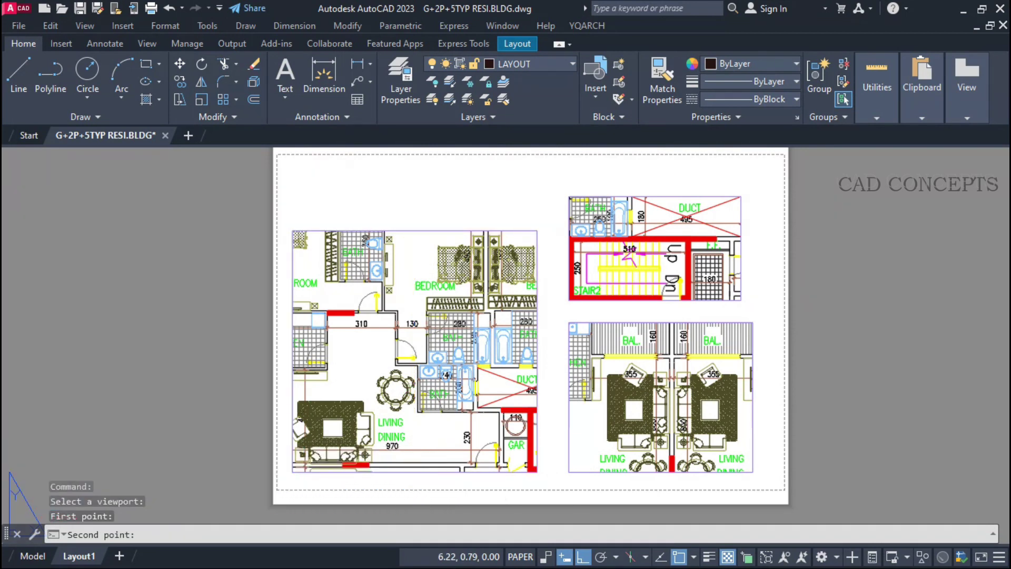
{"action": "left_click", "coordinate": [417, 473]}
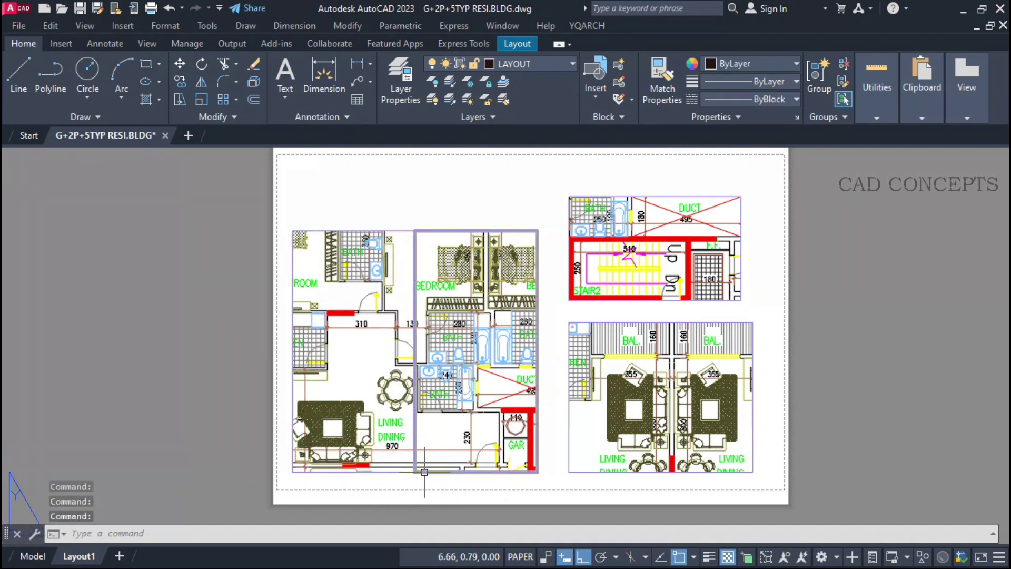
Move the new right-hand plan viewport slightly right to leave a small gap.
{"action": "left_click", "coordinate": [415, 467]}
{"action": "type", "text": "m"}
{"action": "key", "text": "Return"}
{"action": "left_click", "coordinate": [863, 403]}
{"action": "left_click", "coordinate": [878, 403]}
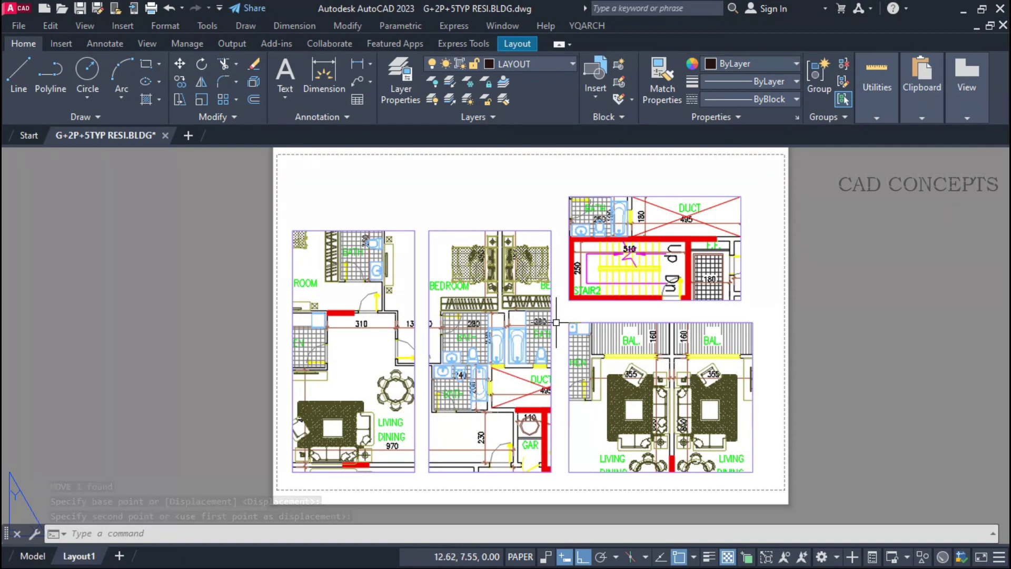
{"action": "key", "text": "space"}
{"action": "left_click", "coordinate": [617, 302]}
{"action": "key", "text": "Escape"}
Begin splitting the upper-right stair viewport, placing the split line's first point.
{"action": "type", "text": "VV"}
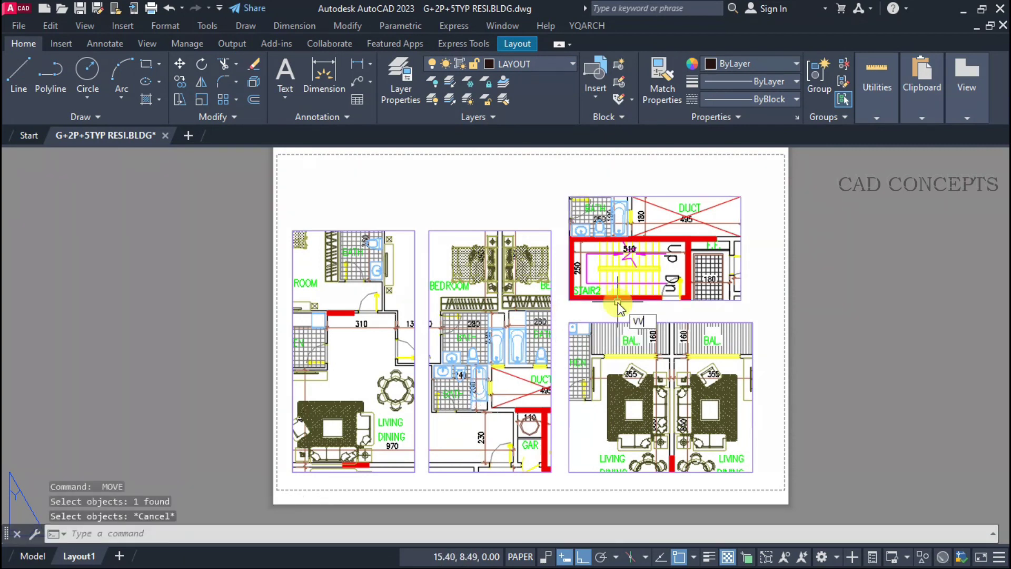
{"action": "type", "text": "S"}
{"action": "key", "text": "space"}
{"action": "left_click", "coordinate": [627, 301]}
{"action": "left_click", "coordinate": [657, 197]}
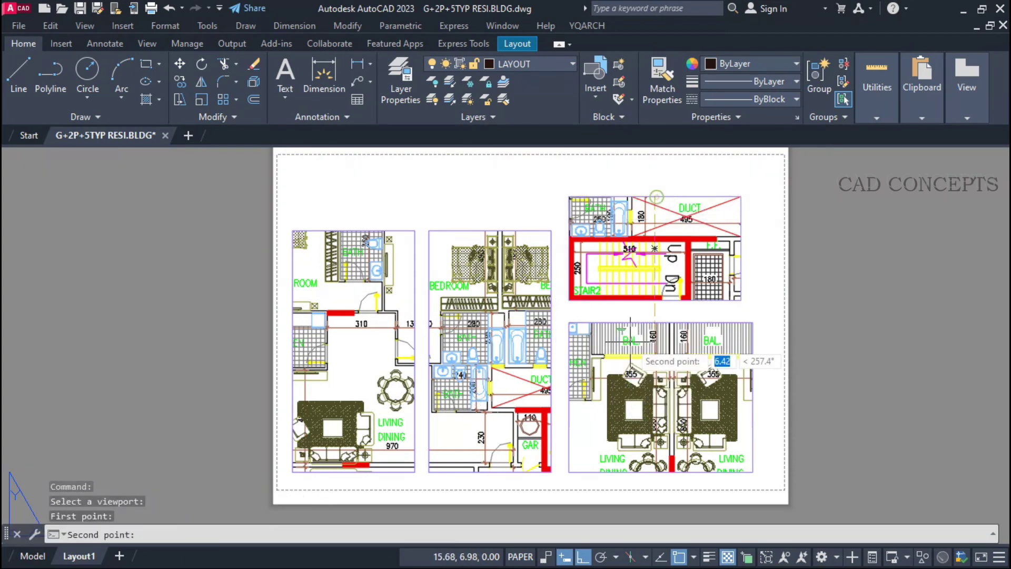
Finish splitting the stair viewport and shift the split-off stair-and-duct piece slightly right.
{"action": "left_click", "coordinate": [677, 303]}
{"action": "left_click", "coordinate": [743, 244]}
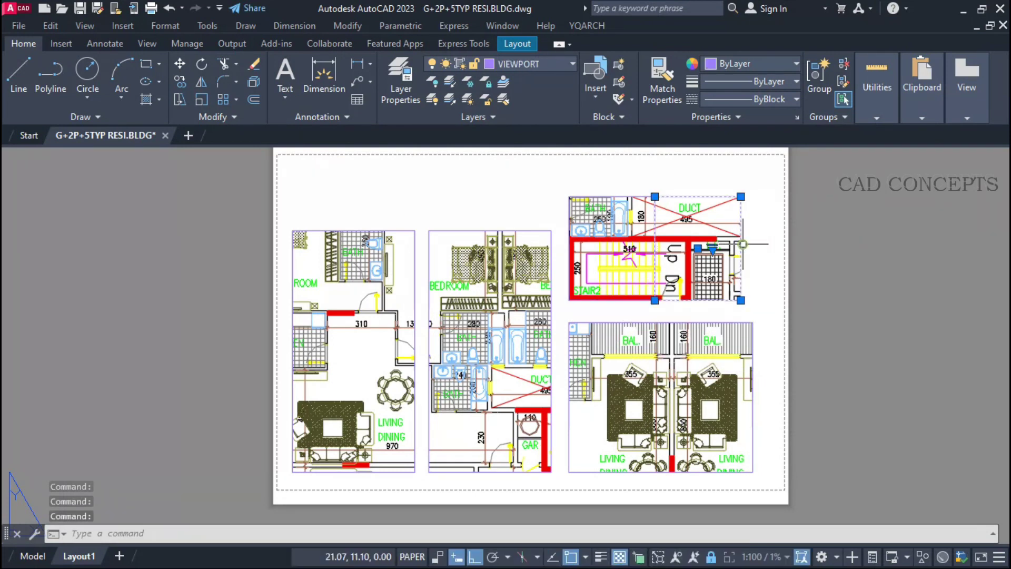
{"action": "type", "text": "m"}
{"action": "key", "text": "Return"}
{"action": "left_click", "coordinate": [898, 287]}
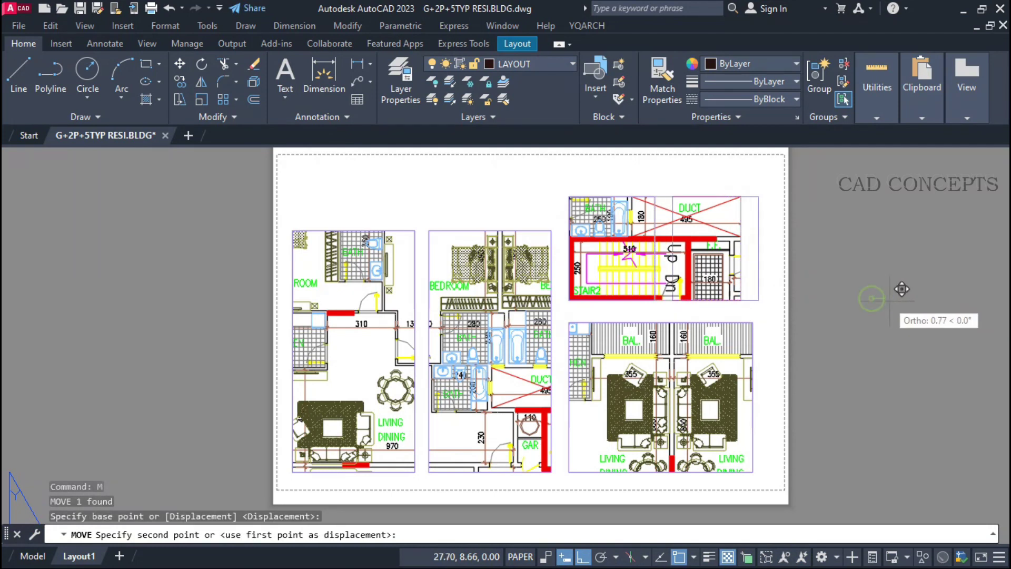
{"action": "left_click", "coordinate": [913, 290]}
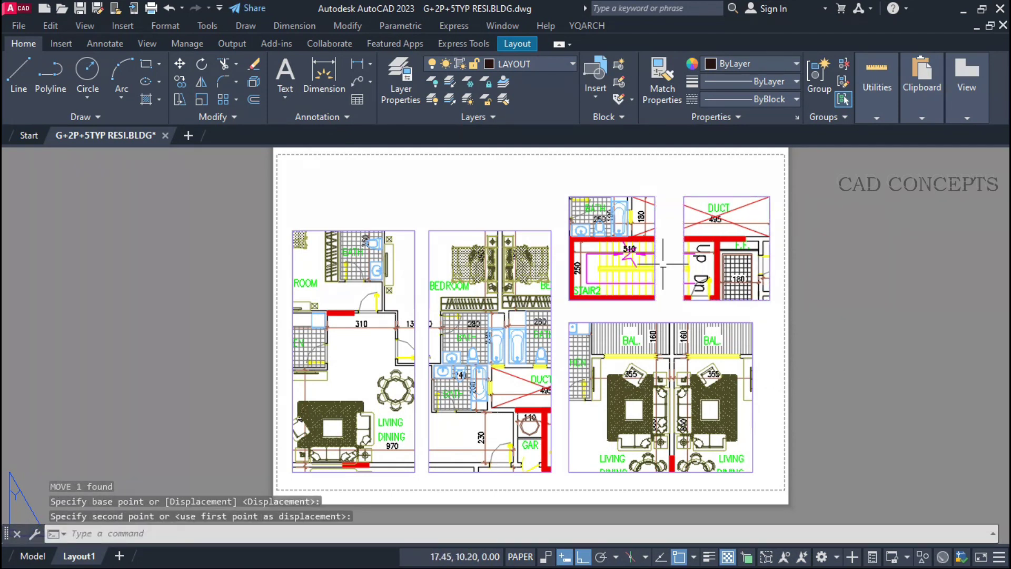
Split the lower living-room viewport with a horizontal line using VV.
{"action": "type", "text": "vv"}
{"action": "key", "text": "Return"}
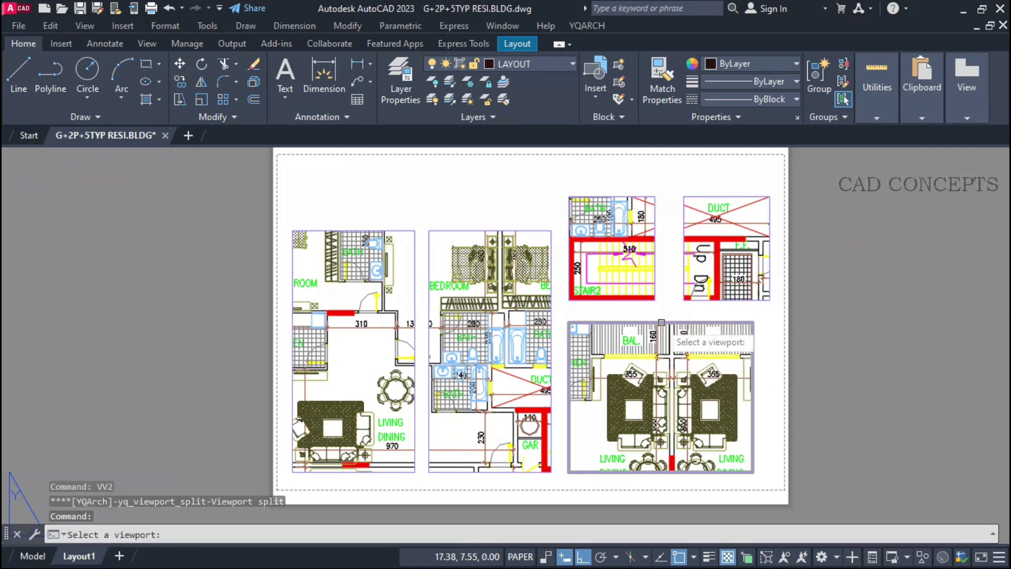
{"action": "left_click", "coordinate": [661, 322]}
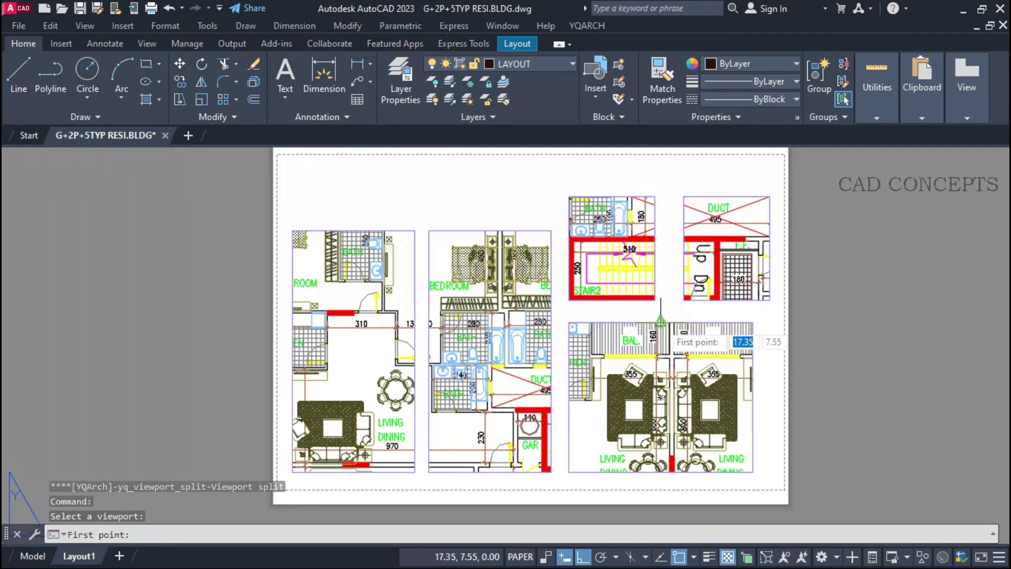
{"action": "left_click", "coordinate": [569, 413]}
{"action": "left_click", "coordinate": [750, 413]}
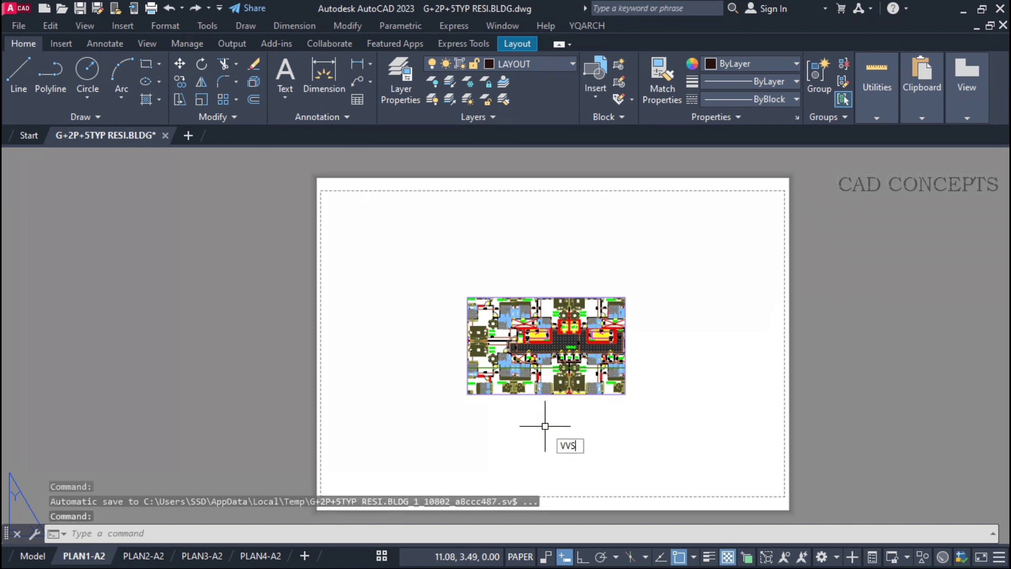
Enlarge the floor-plan viewport by 1.5 from its lower-left corner, then by 1.5 from its top-right corner.
{"action": "key", "text": "Return"}
{"action": "left_click", "coordinate": [606, 395]}
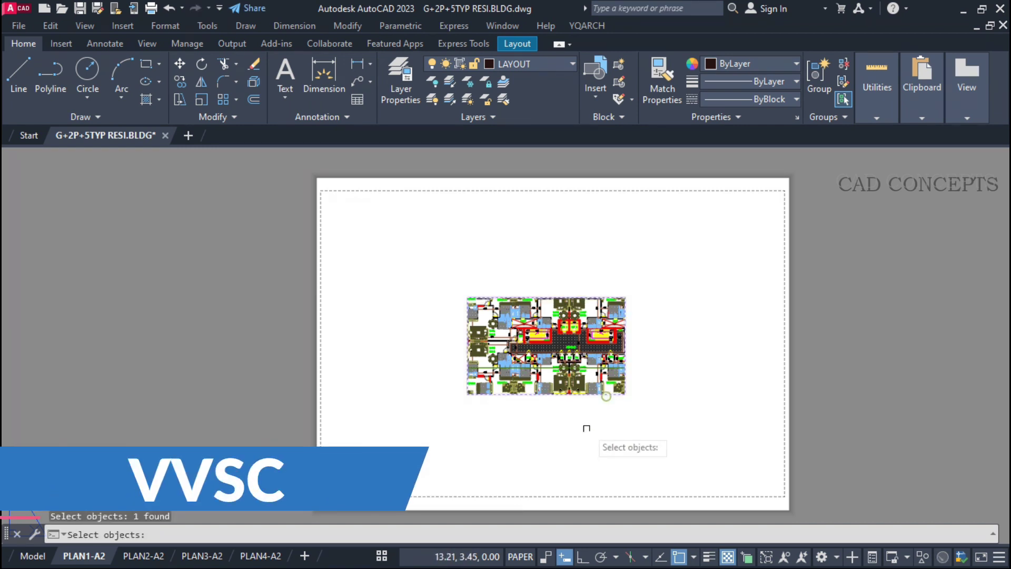
{"action": "key", "text": "Return"}
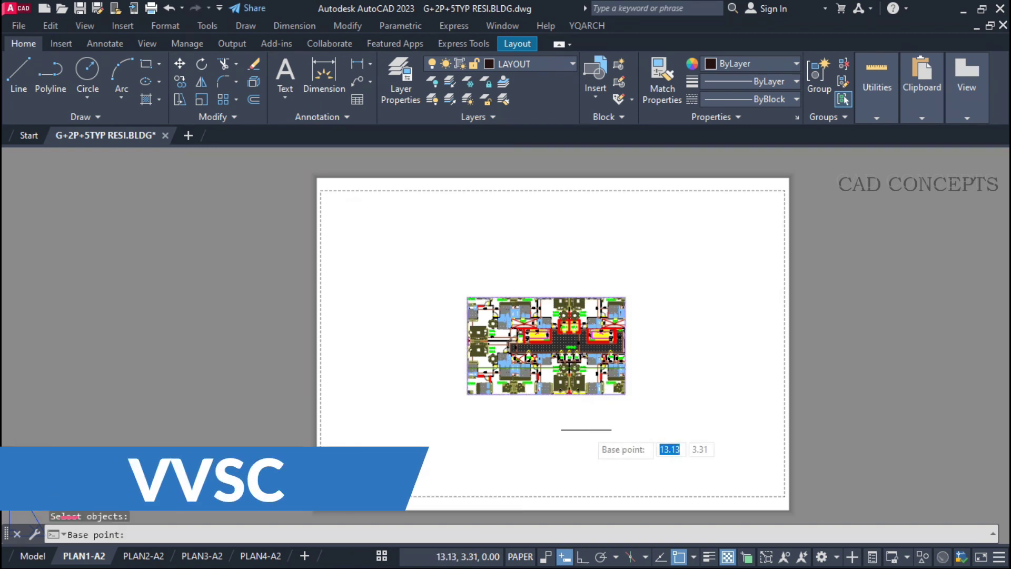
{"action": "left_click", "coordinate": [467, 394]}
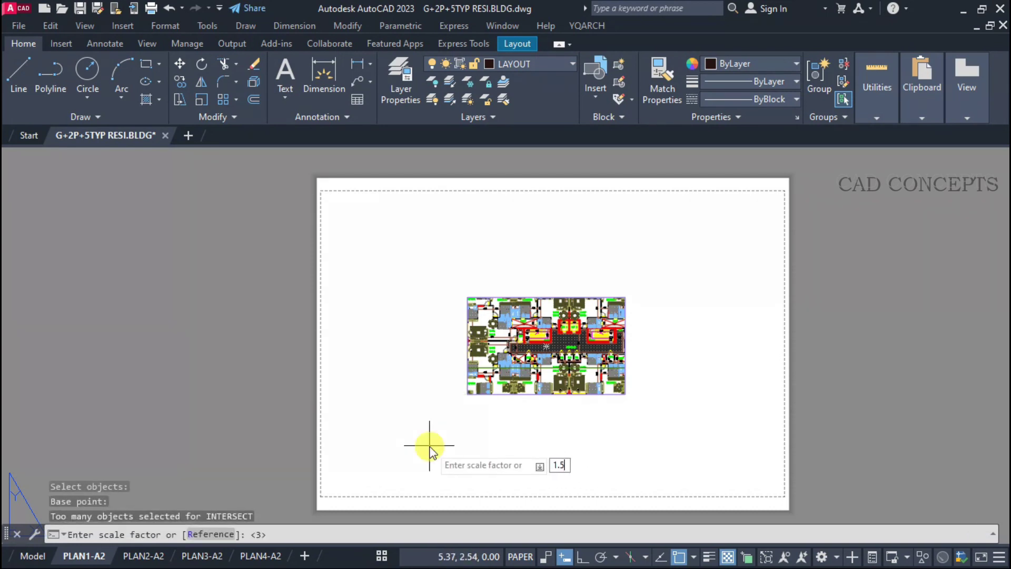
{"action": "key", "text": "Return"}
{"action": "key", "text": "Return"}
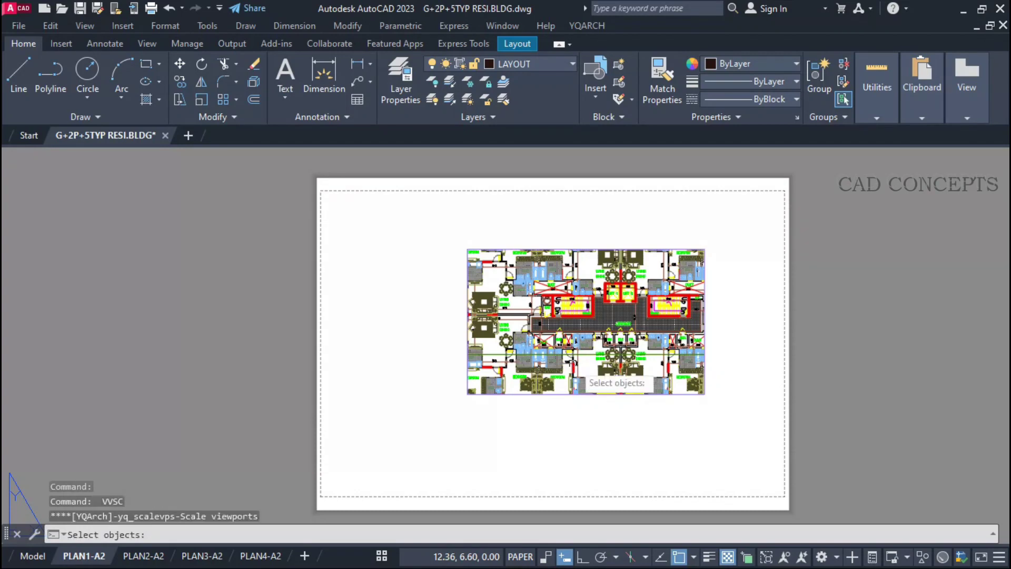
{"action": "left_click", "coordinate": [704, 266]}
{"action": "key", "text": "Return"}
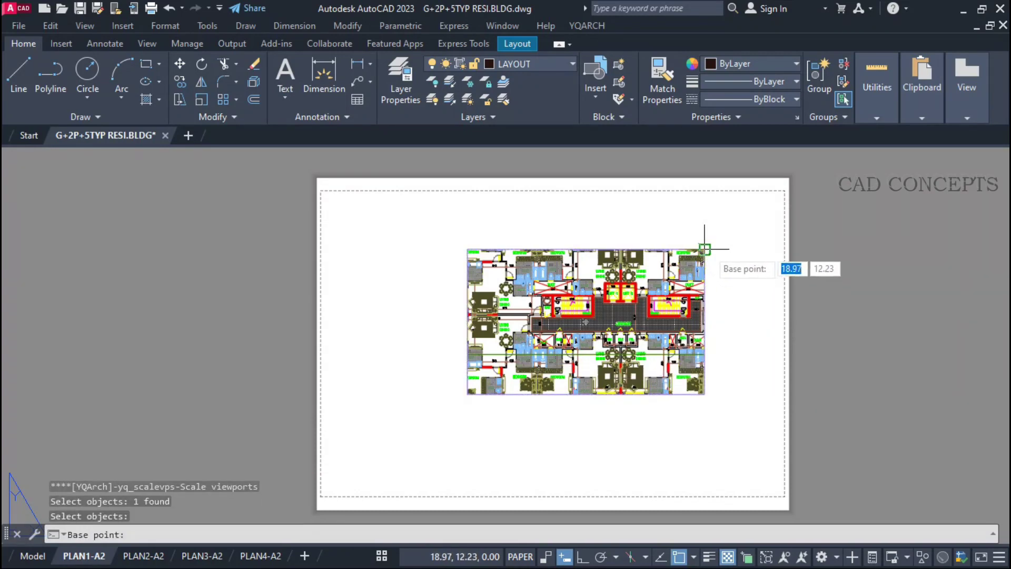
{"action": "left_click", "coordinate": [705, 248]}
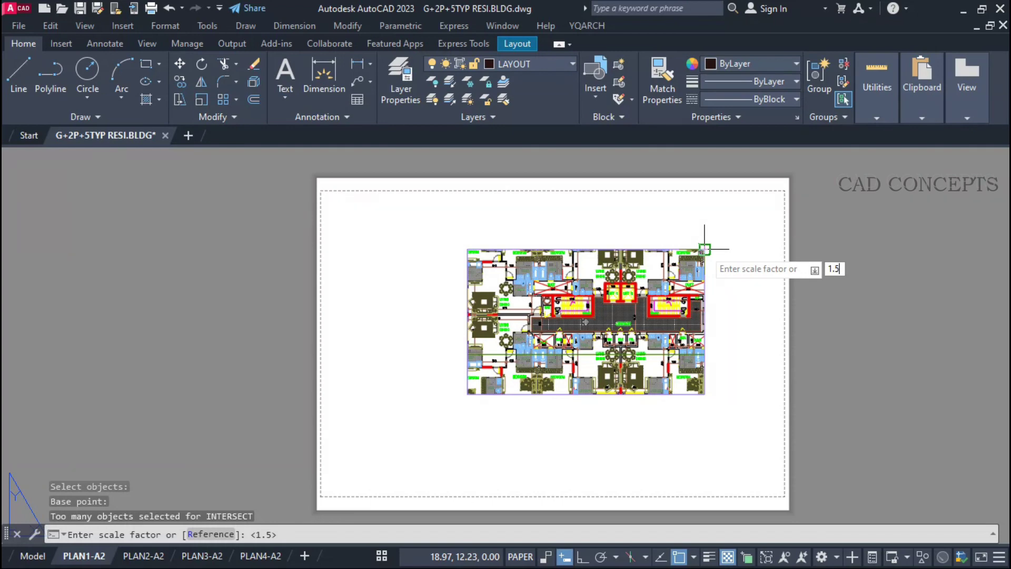
{"action": "type", "text": "1.5"}
{"action": "key", "text": "Return"}
Rescale the viewport by 0.5 from its top-left corner, then by 2 and 1.2 from its left edge.
{"action": "key", "text": "Return"}
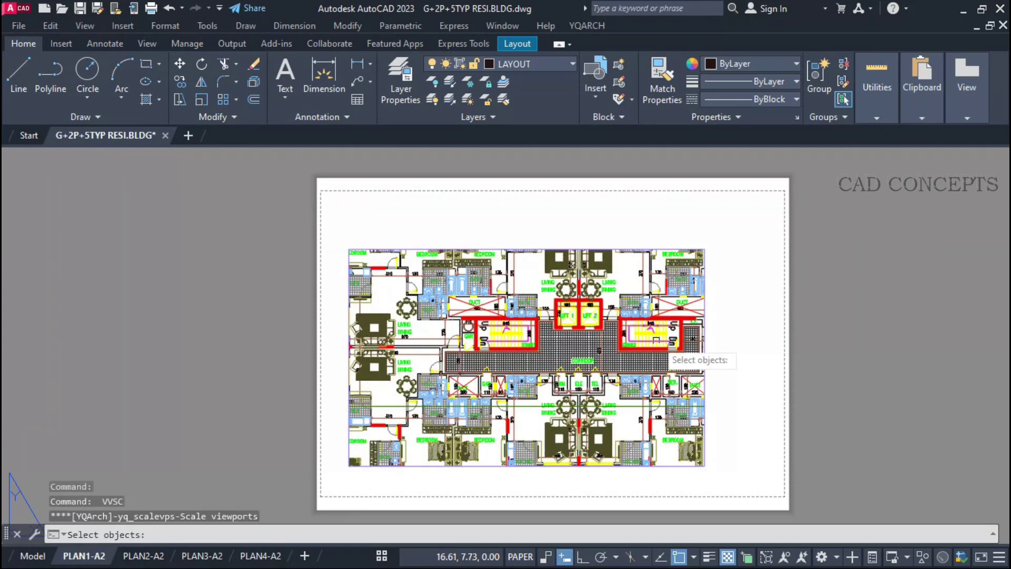
{"action": "left_click", "coordinate": [369, 250]}
{"action": "key", "text": "Return"}
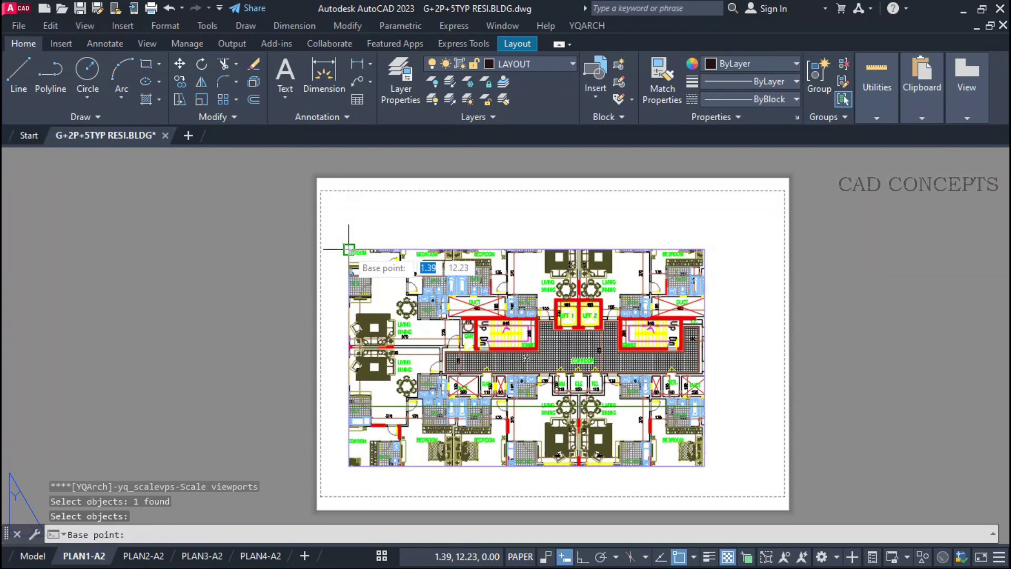
{"action": "left_click", "coordinate": [348, 249]}
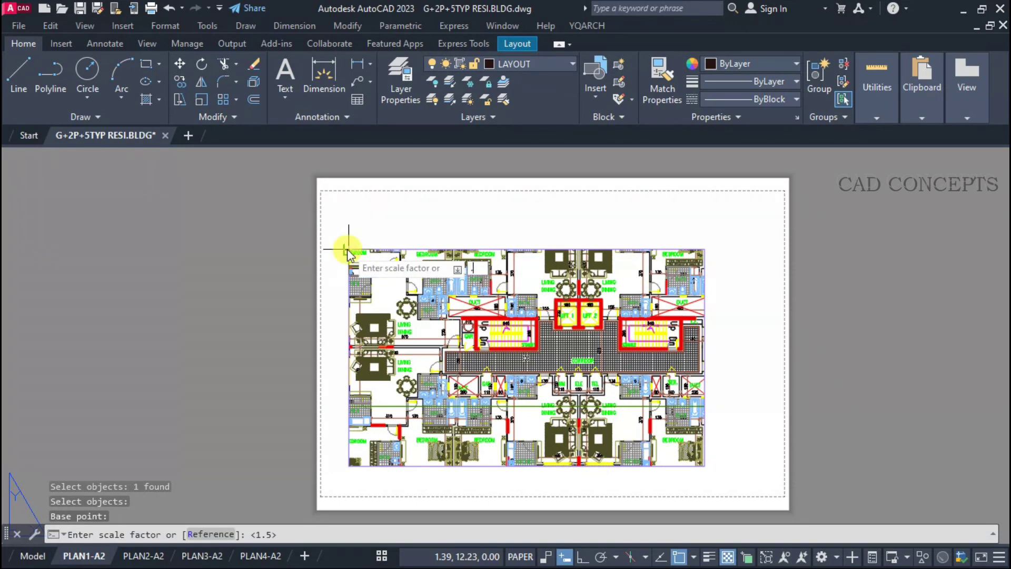
{"action": "key", "text": "Return"}
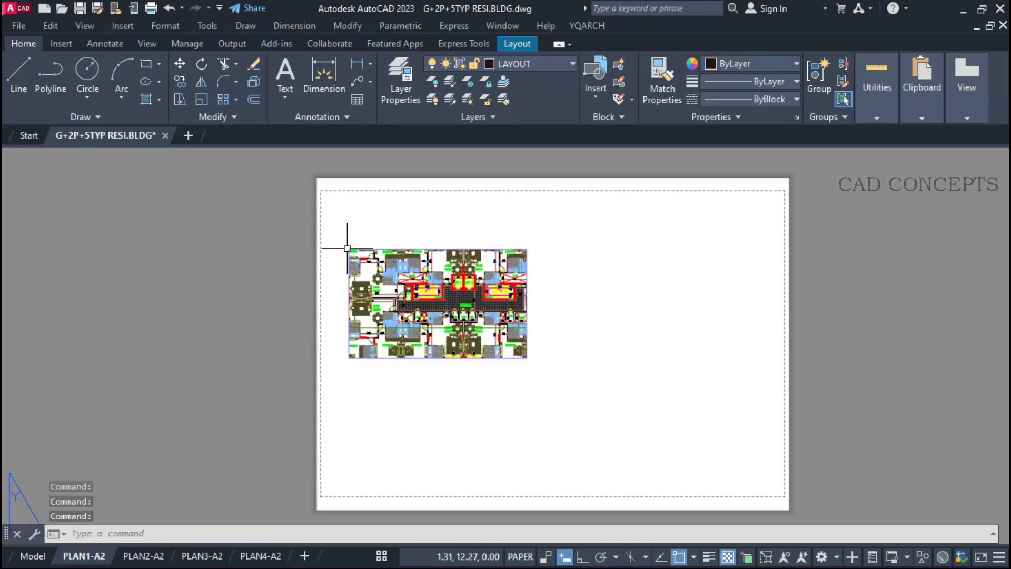
{"action": "key", "text": "Return"}
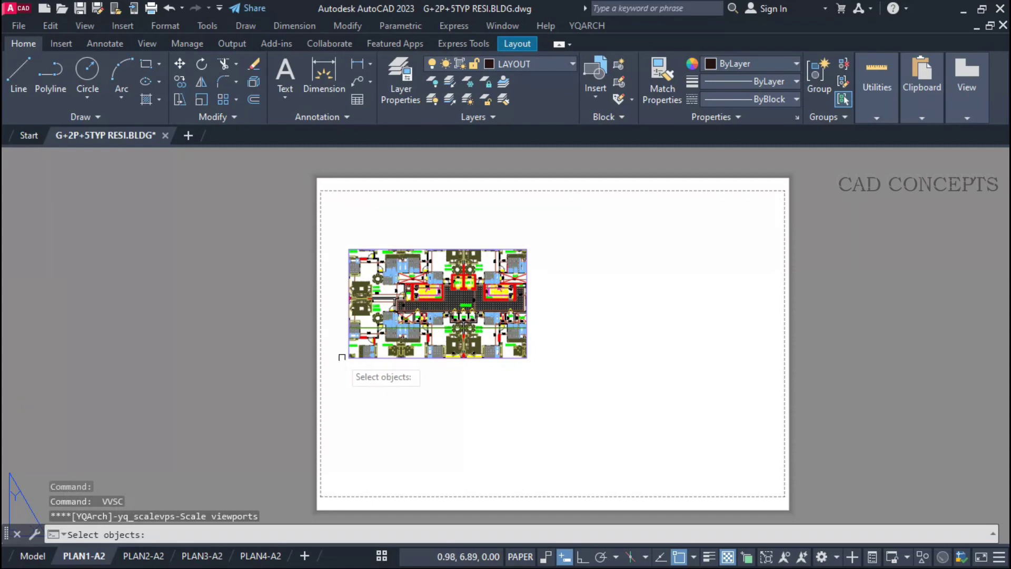
{"action": "left_click", "coordinate": [347, 357]}
{"action": "key", "text": "Return"}
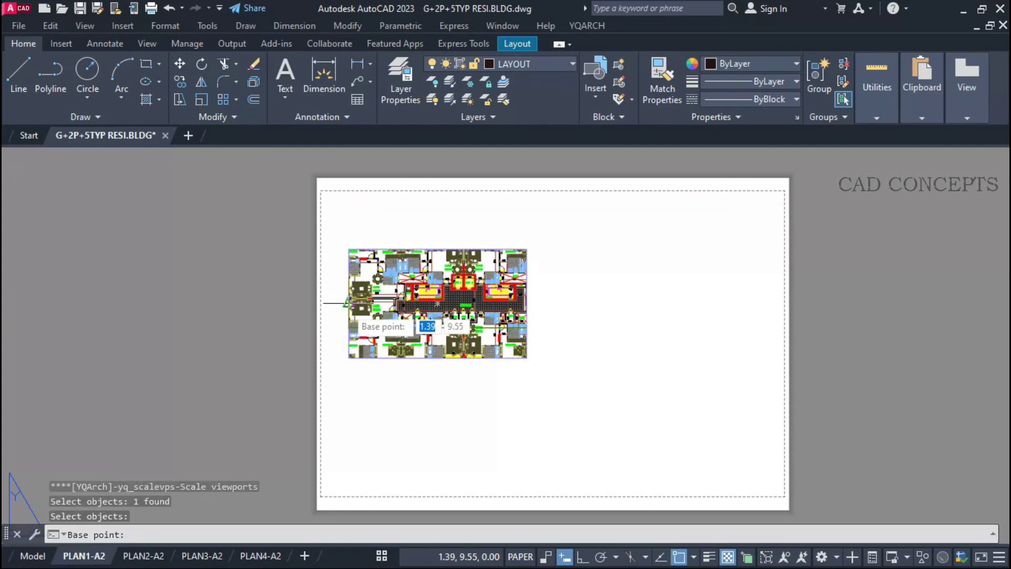
{"action": "left_click", "coordinate": [347, 303]}
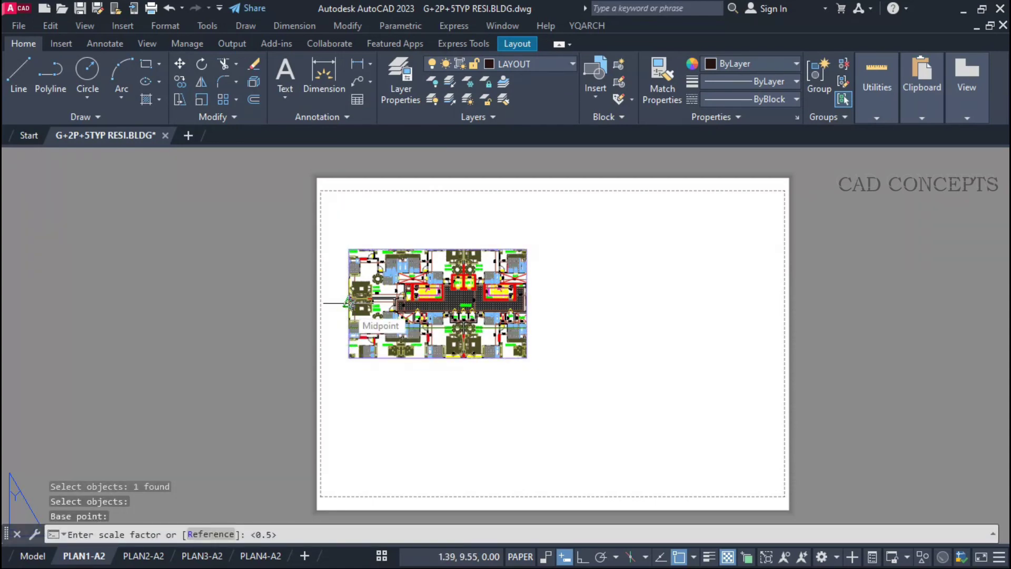
{"action": "type", "text": "2"}
{"action": "key", "text": "Return"}
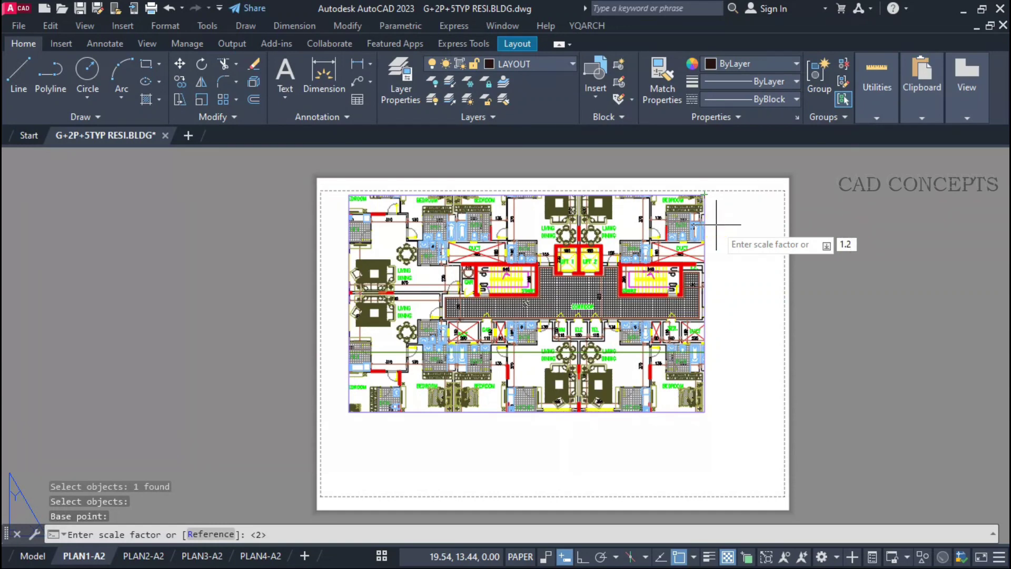
{"action": "key", "text": "Return"}
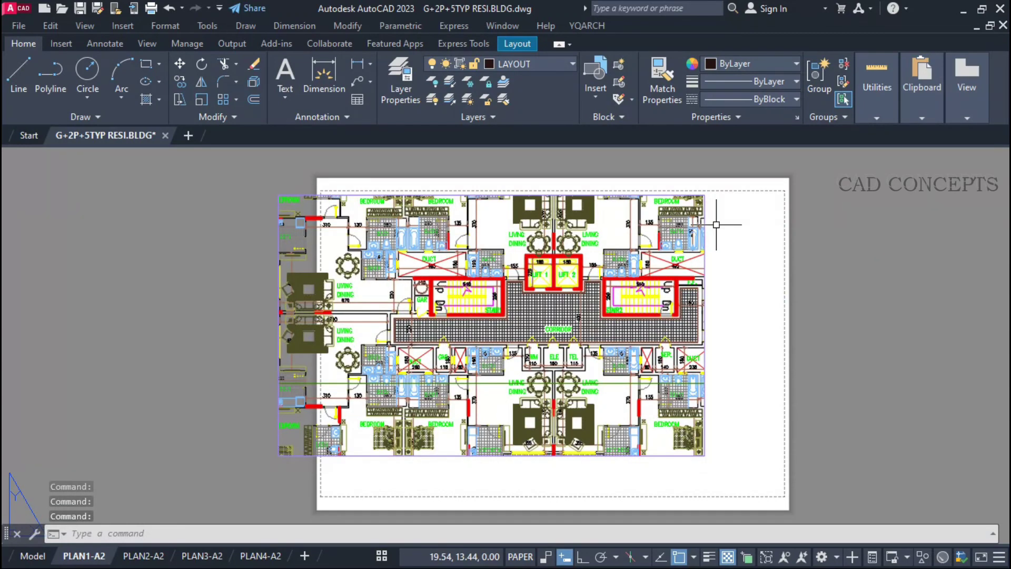
Move the enlarged floor-plan viewport into position on the sheet.
{"action": "type", "text": "m"}
{"action": "key", "text": "Return"}
{"action": "left_click", "coordinate": [706, 231]}
{"action": "key", "text": "Return"}
{"action": "left_click", "coordinate": [759, 300]}
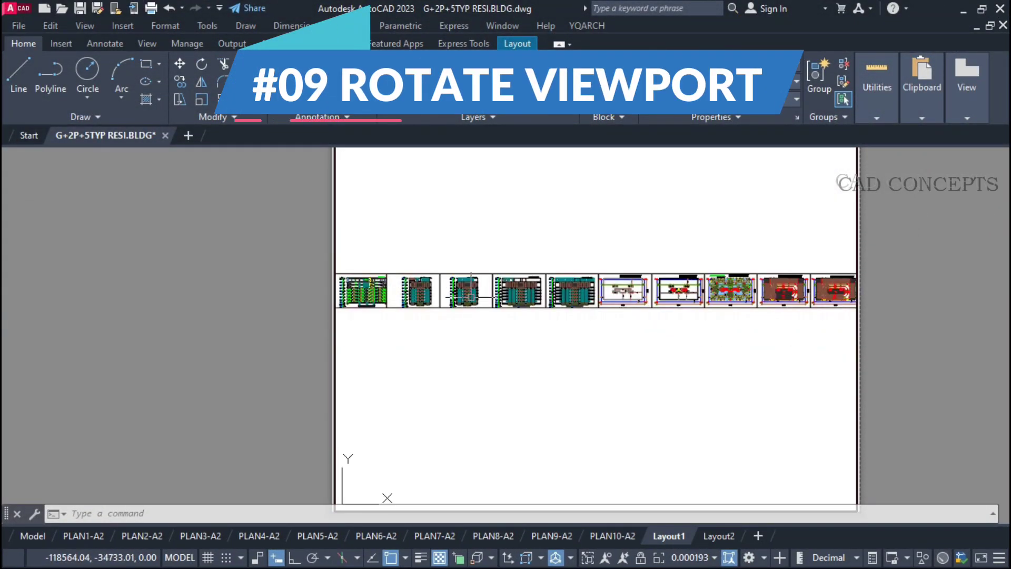
{"action": "scroll", "coordinate": [471, 297], "scroll_direction": "down", "scroll_amount": 2}
{"action": "scroll", "coordinate": [676, 311], "scroll_direction": "up", "scroll_amount": 8}
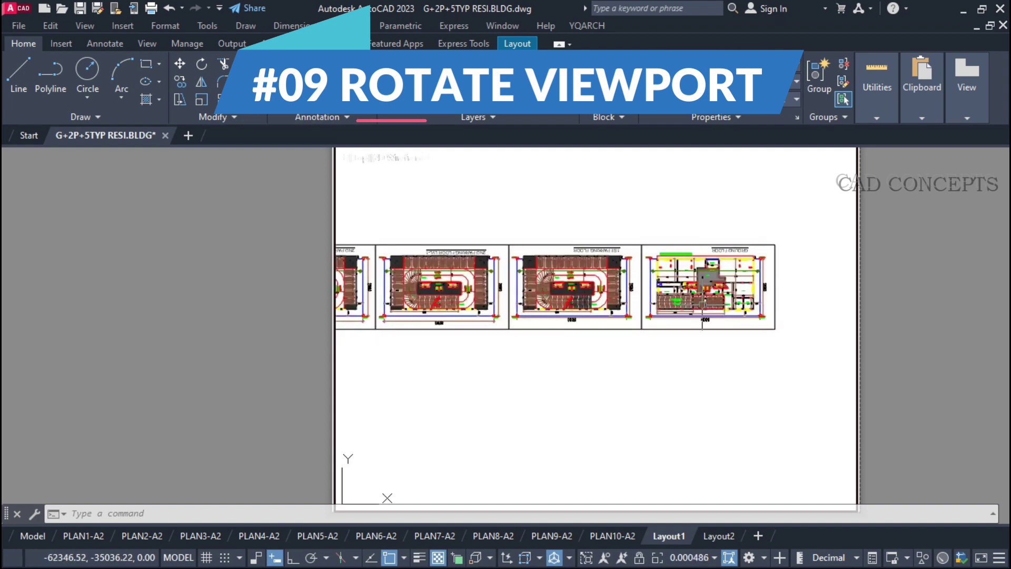
{"action": "scroll", "coordinate": [718, 316], "scroll_direction": "down", "scroll_amount": 8}
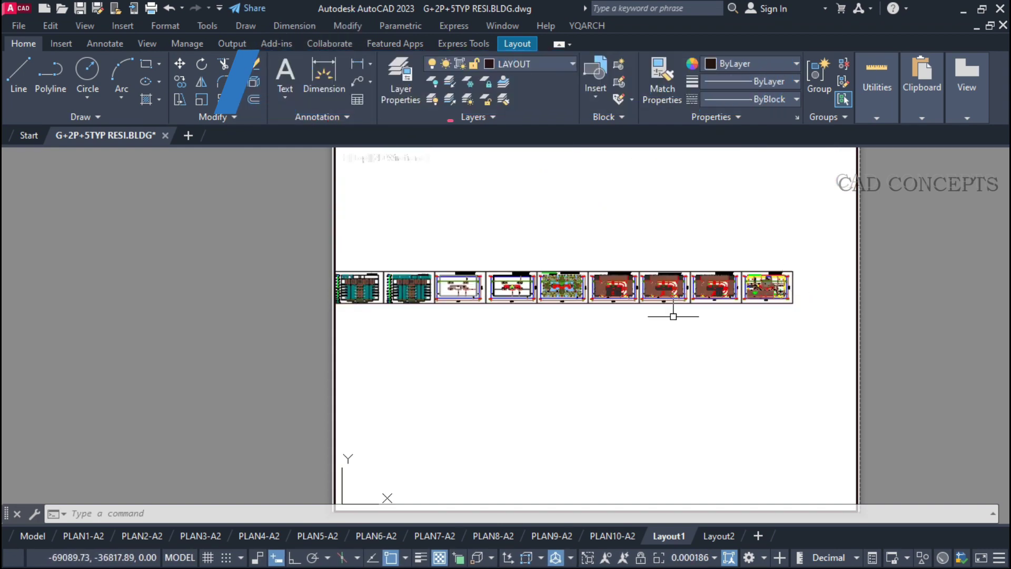
{"action": "type", "text": "vvr"}
{"action": "key", "text": "Return"}
{"action": "left_click", "coordinate": [515, 287]}
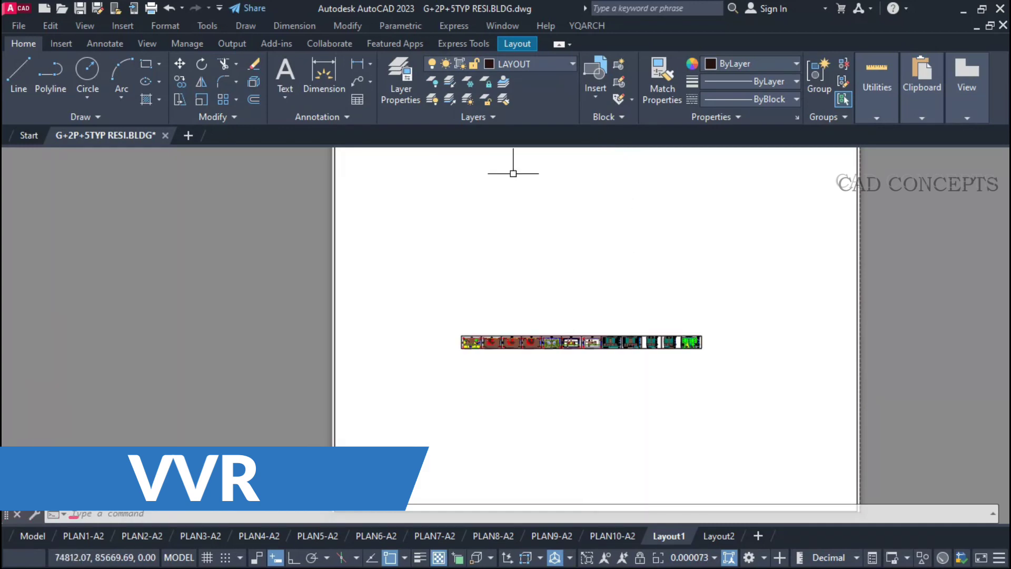
{"action": "key", "text": "Return"}
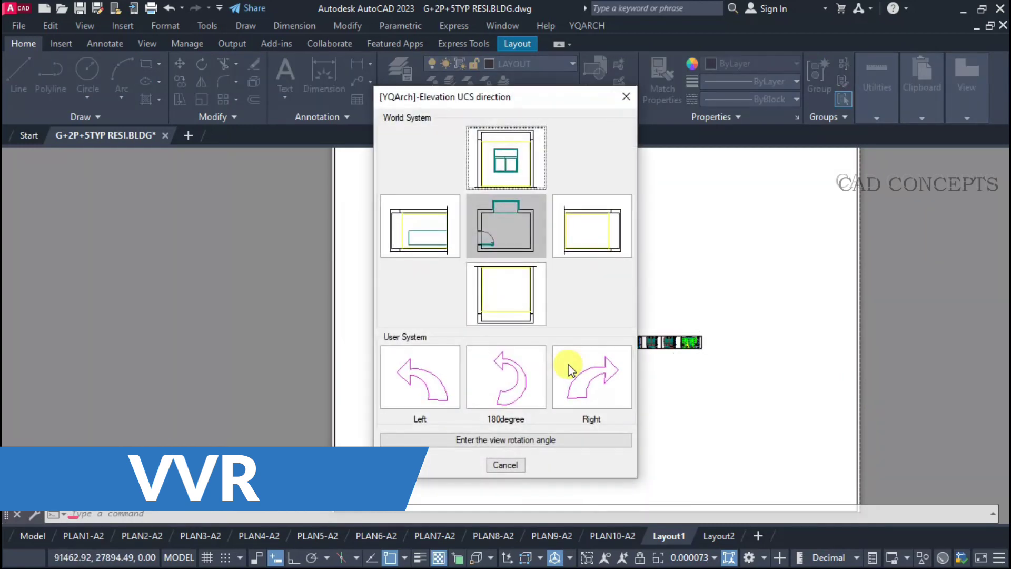
{"action": "left_click", "coordinate": [494, 316]}
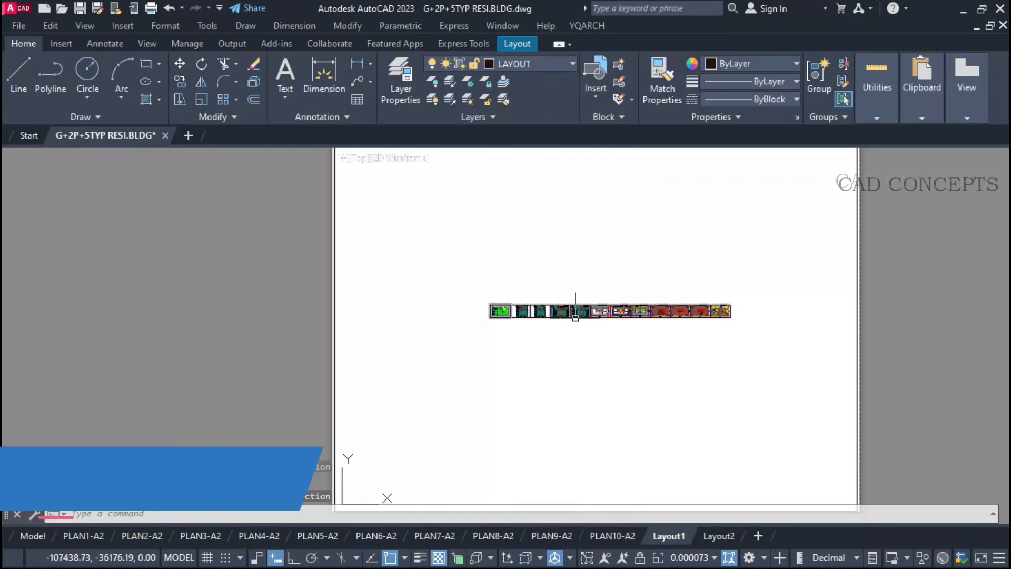
{"action": "scroll", "coordinate": [634, 343], "scroll_direction": "up", "scroll_amount": 5}
{"action": "scroll", "coordinate": [606, 327], "scroll_direction": "down", "scroll_amount": 4}
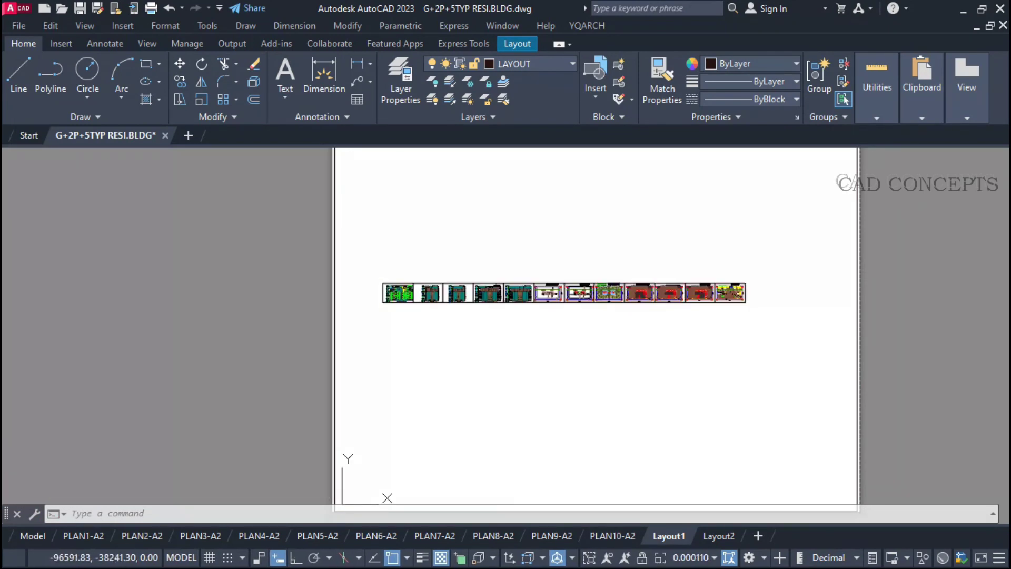
{"action": "key", "text": "Return"}
{"action": "left_click", "coordinate": [427, 394]}
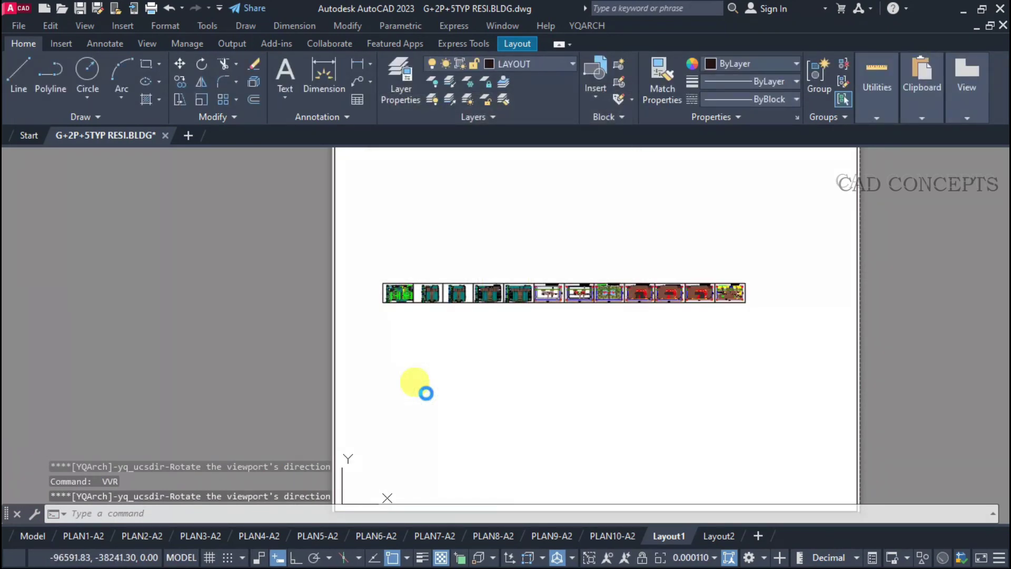
Try a 45-degree custom rotation of the Layout1 viewport view.
{"action": "key", "text": "Return"}
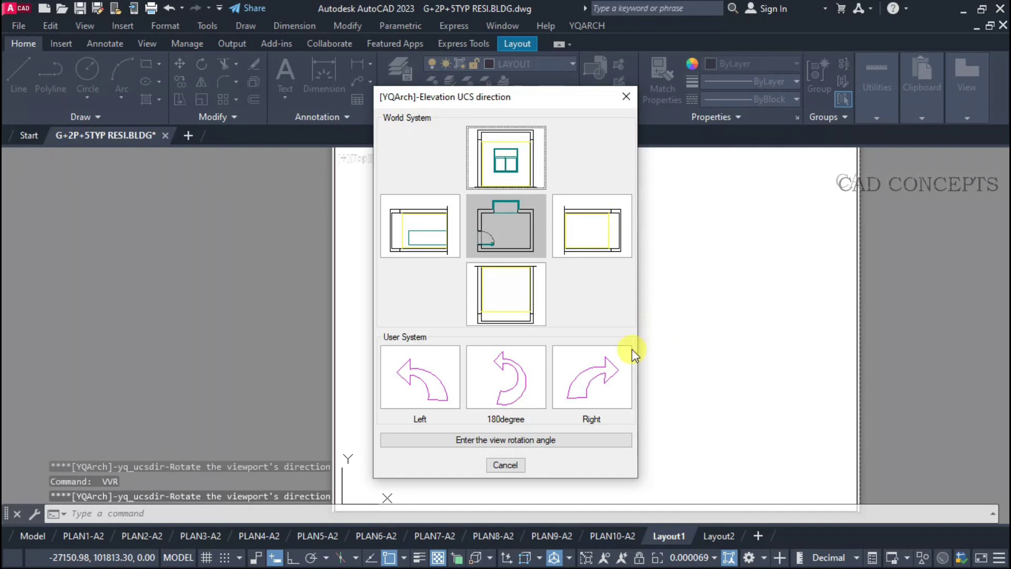
{"action": "left_click", "coordinate": [526, 439]}
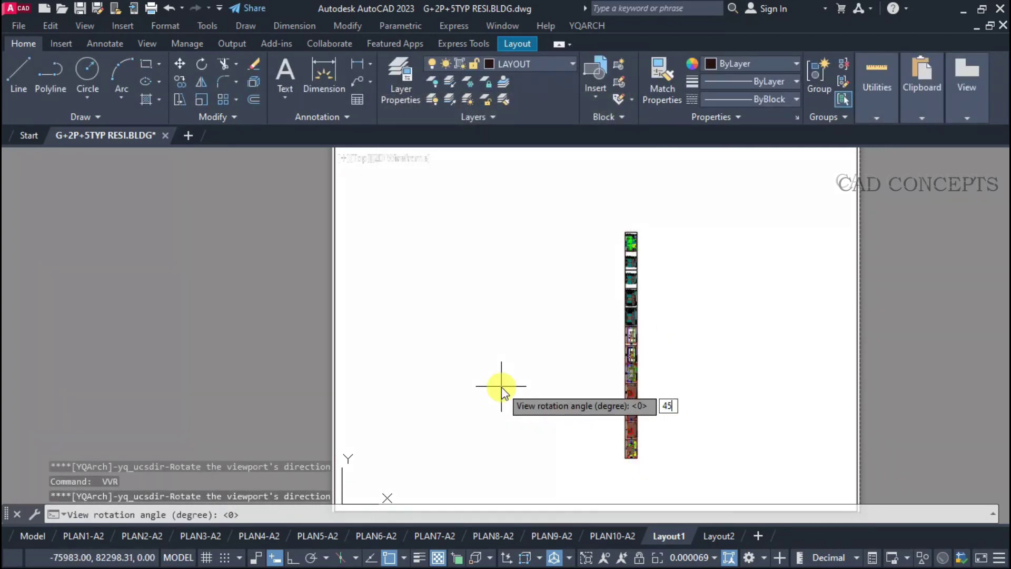
{"action": "key", "text": "Return"}
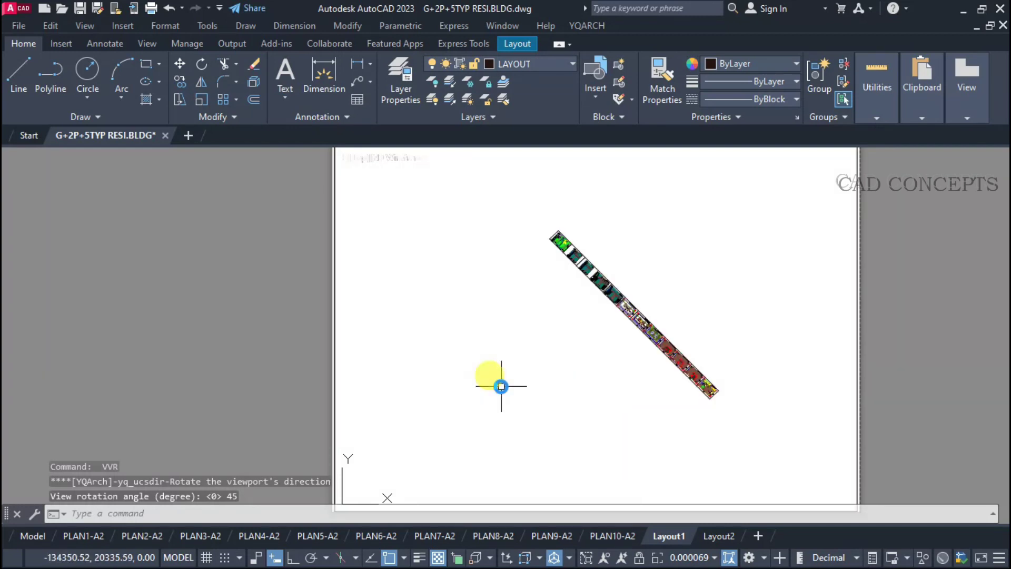
Rotate the viewport view to 145 degrees and pan down to the parking floor plans.
{"action": "key", "text": "Return"}
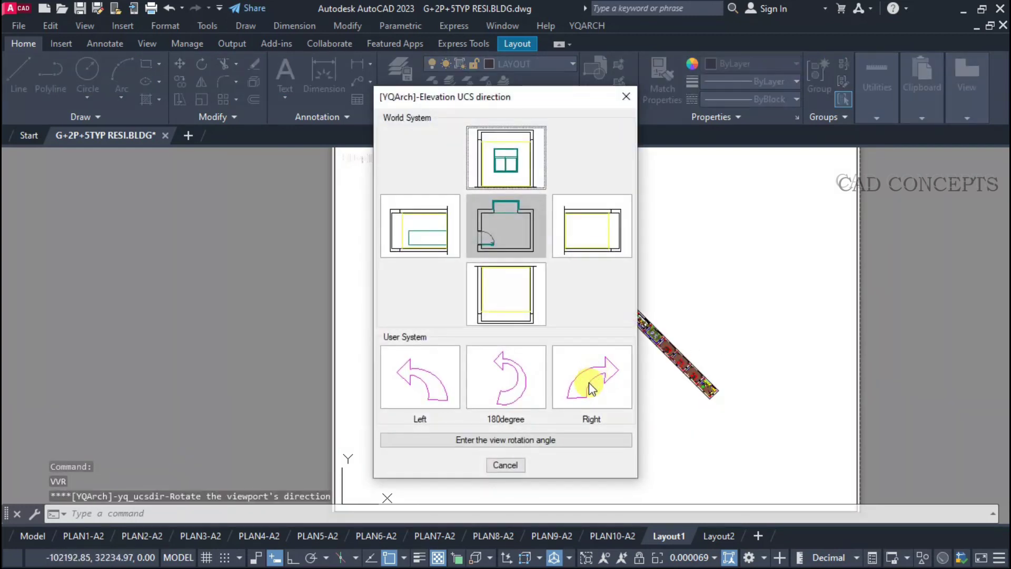
{"action": "left_click", "coordinate": [548, 440]}
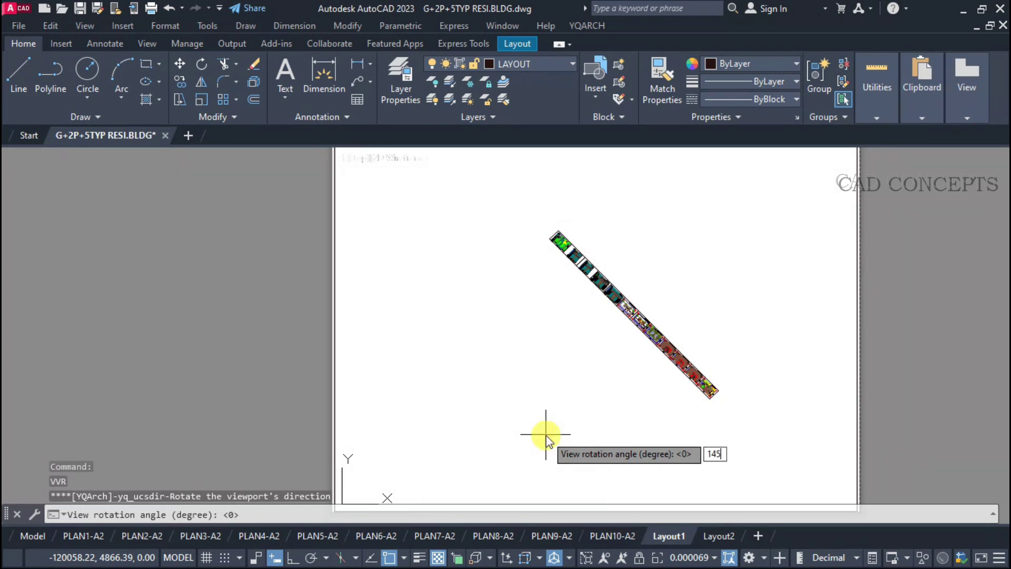
{"action": "key", "text": "Return"}
{"action": "left_click", "coordinate": [544, 431]}
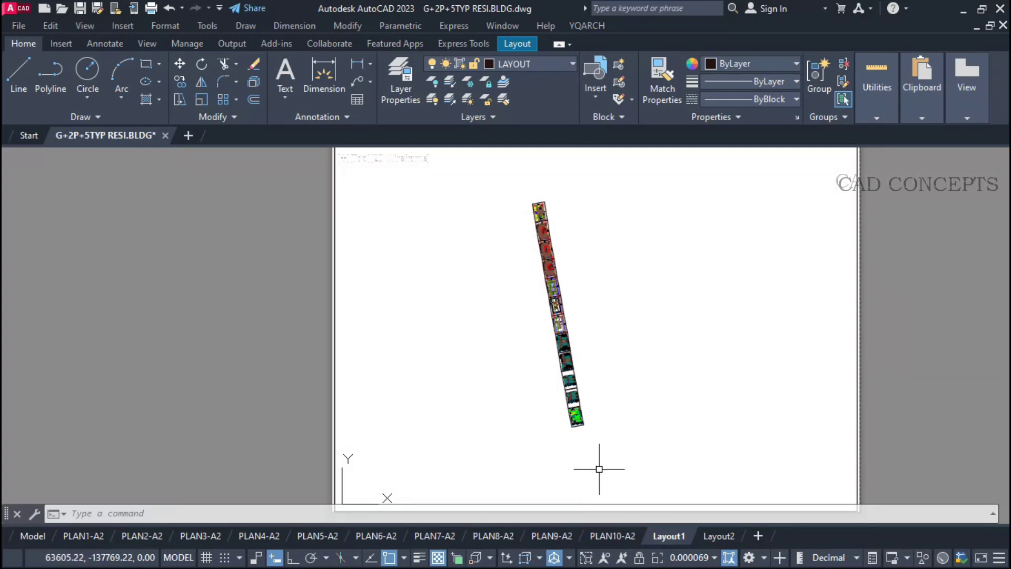
{"action": "scroll", "coordinate": [529, 366], "scroll_direction": "up", "scroll_amount": 6}
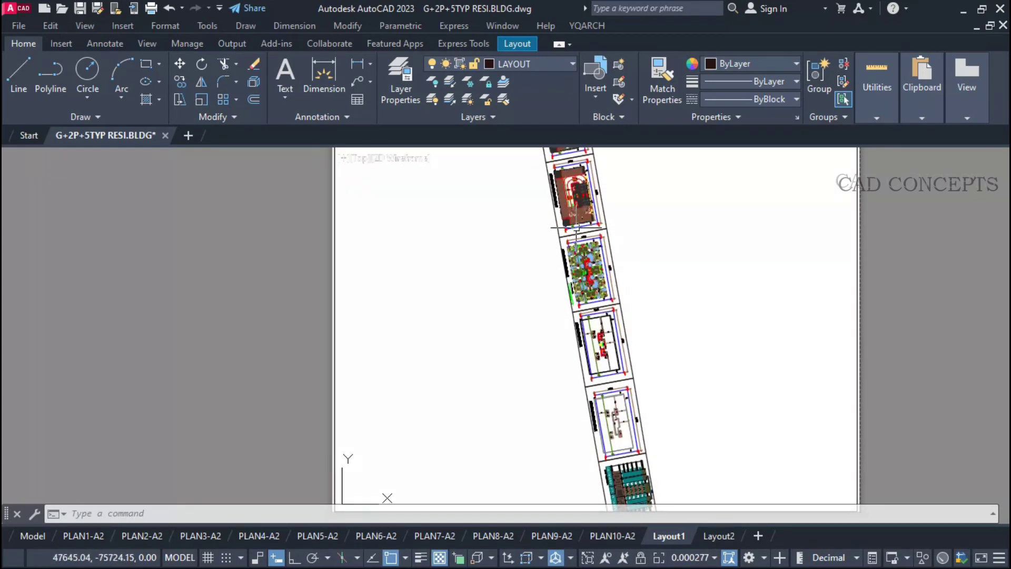
{"action": "scroll", "coordinate": [577, 228], "scroll_direction": "up", "scroll_amount": 4}
{"action": "scroll", "coordinate": [598, 305], "scroll_direction": "down", "scroll_amount": 2}
{"action": "middle_click_drag", "start_coordinate": [590, 255], "coordinate": [600, 431]}
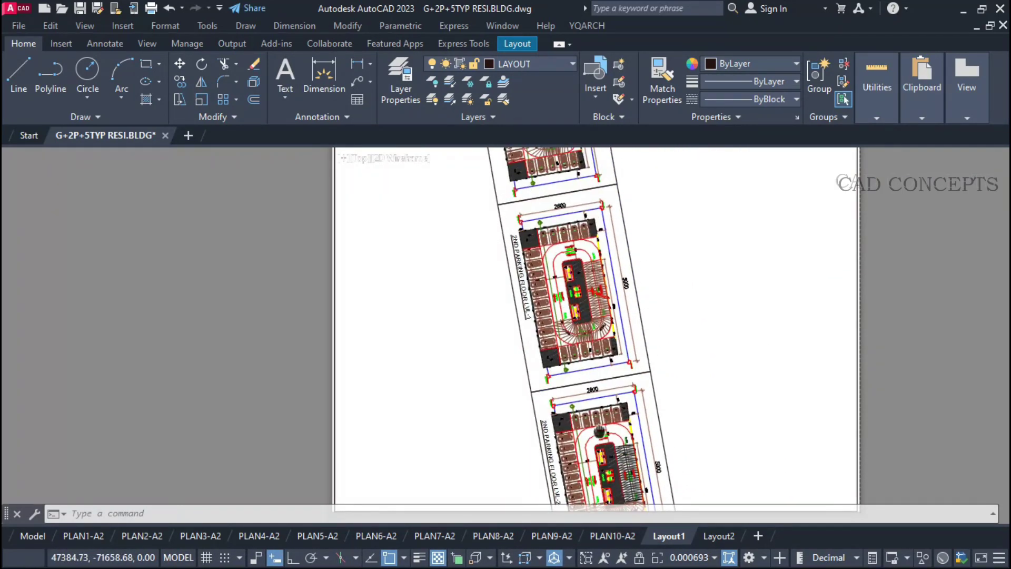
{"action": "scroll", "coordinate": [541, 180], "scroll_direction": "down", "scroll_amount": 3}
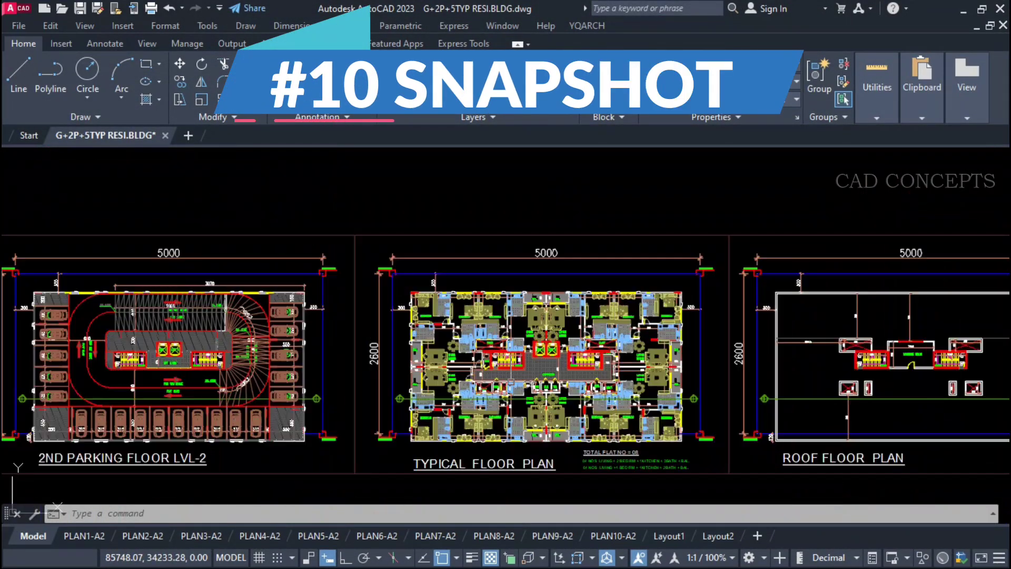
Use KZ to snapshot the twin bathrooms by the duct and place it above the plans at scale 1.
{"action": "scroll", "coordinate": [485, 353], "scroll_direction": "up", "scroll_amount": 6}
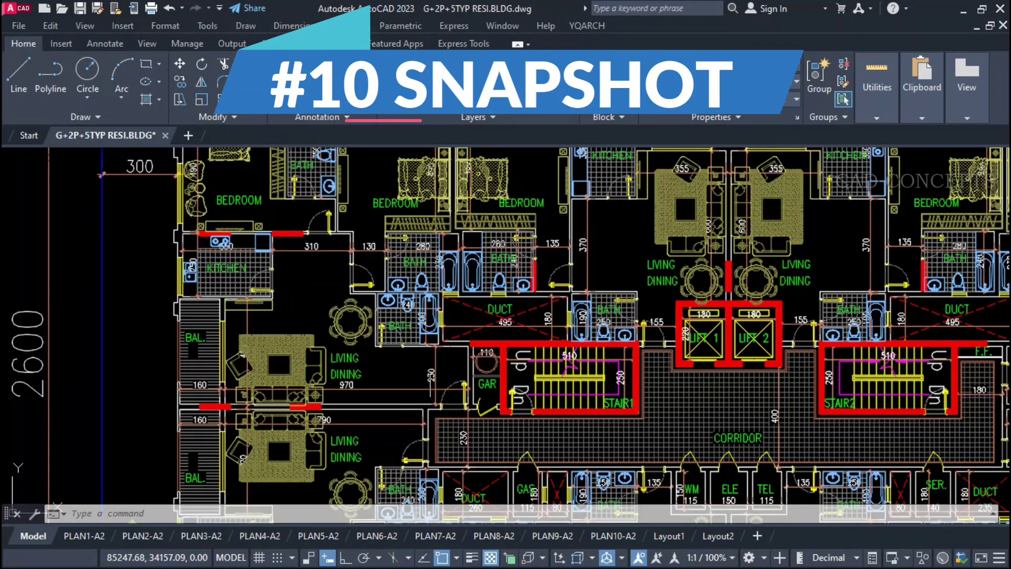
{"action": "scroll", "coordinate": [477, 325], "scroll_direction": "down", "scroll_amount": 3}
{"action": "type", "text": "KZ"}
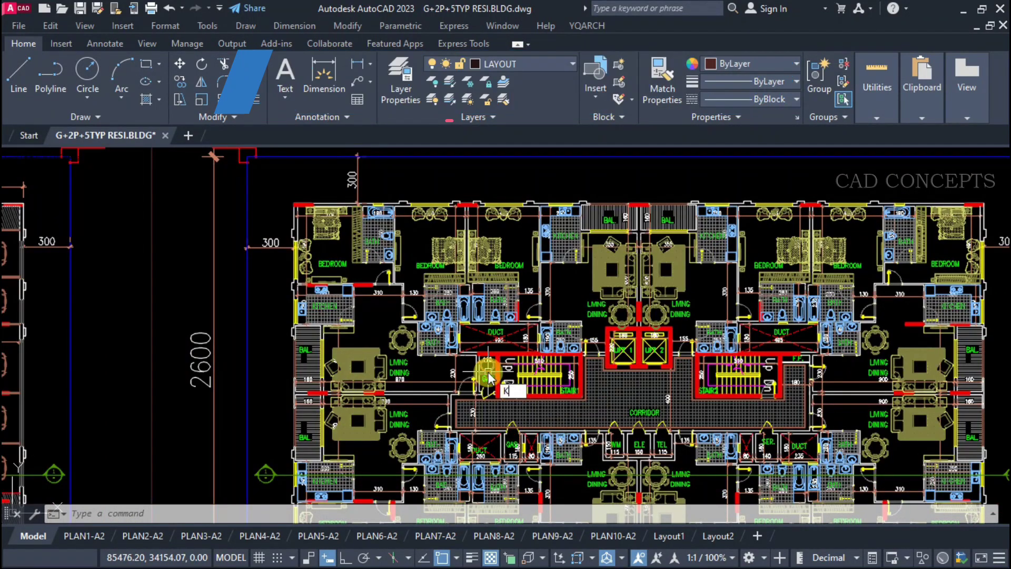
{"action": "key", "text": "Return"}
{"action": "scroll", "coordinate": [469, 332], "scroll_direction": "up", "scroll_amount": 5}
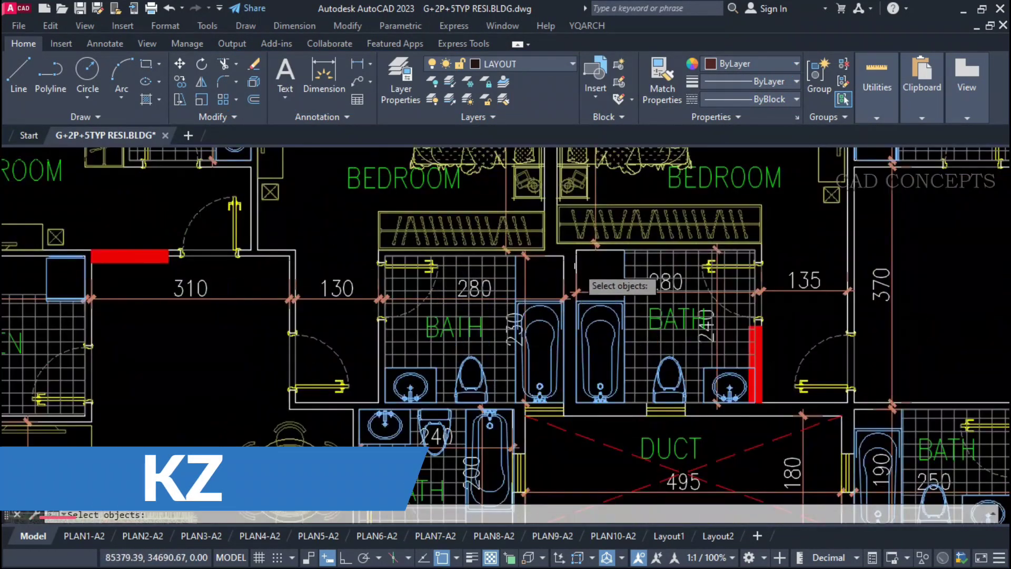
{"action": "left_click", "coordinate": [357, 200]}
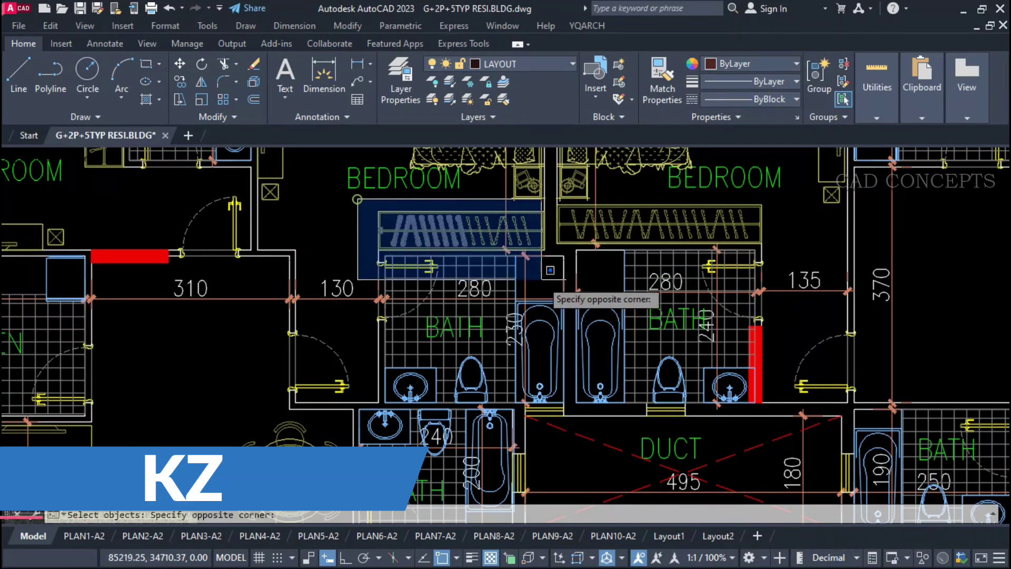
{"action": "left_click", "coordinate": [803, 416]}
{"action": "right_click", "coordinate": [529, 269]}
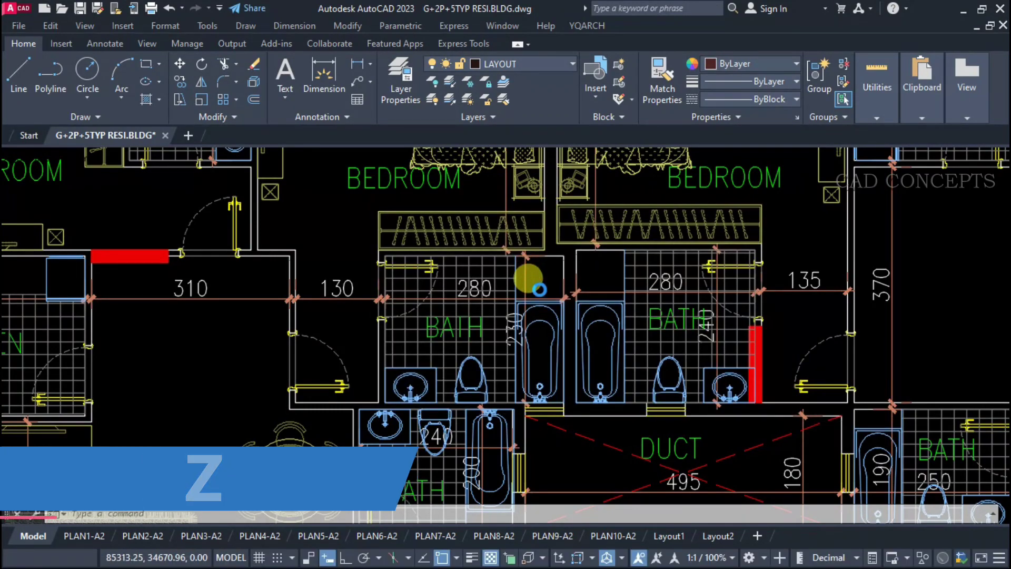
{"action": "scroll", "coordinate": [529, 321], "scroll_direction": "down", "scroll_amount": 8}
{"action": "scroll", "coordinate": [528, 323], "scroll_direction": "down", "scroll_amount": 4}
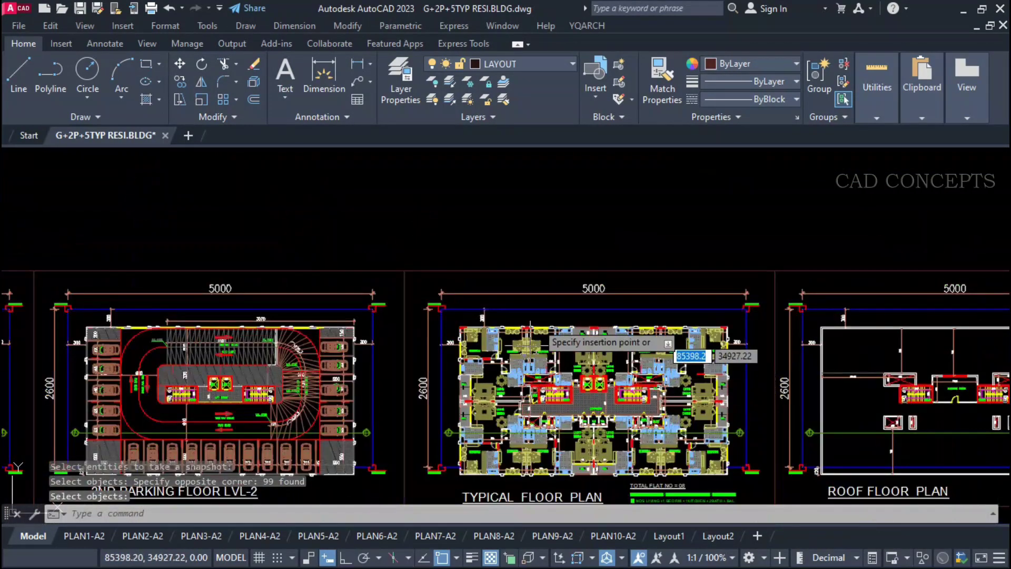
{"action": "scroll", "coordinate": [549, 199], "scroll_direction": "up", "scroll_amount": 8}
{"action": "left_click", "coordinate": [534, 267]}
{"action": "left_click", "coordinate": [533, 267]}
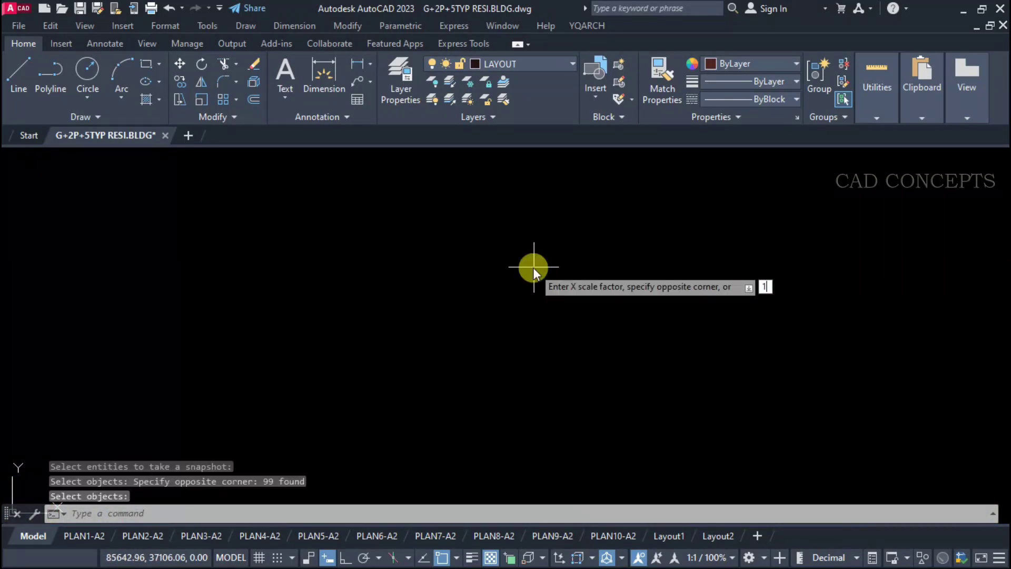
{"action": "key", "text": "Return"}
{"action": "key", "text": "Return"}
Select the inserted bathroom snapshot to check it, then clear the selection.
{"action": "scroll", "coordinate": [535, 268], "scroll_direction": "up", "scroll_amount": 2}
{"action": "left_click", "coordinate": [535, 269]}
{"action": "scroll", "coordinate": [535, 268], "scroll_direction": "up", "scroll_amount": 6}
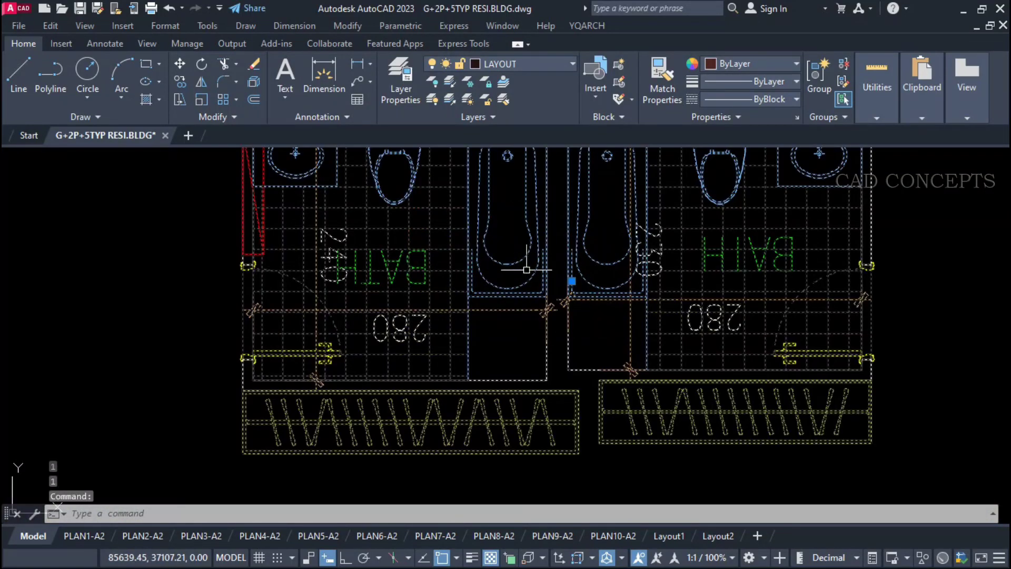
{"action": "key", "text": "Escape"}
{"action": "scroll", "coordinate": [537, 296], "scroll_direction": "down", "scroll_amount": 2}
{"action": "scroll", "coordinate": [536, 284], "scroll_direction": "down", "scroll_amount": 10}
{"action": "left_click", "coordinate": [515, 249]}
{"action": "key", "text": "Escape"}
{"action": "scroll", "coordinate": [516, 282], "scroll_direction": "down", "scroll_amount": 5}
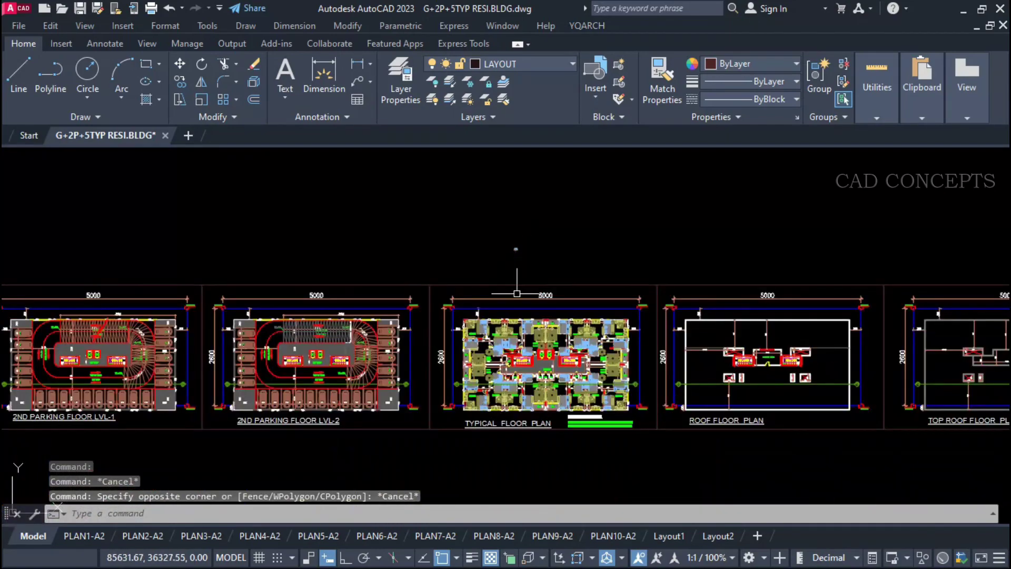
{"action": "scroll", "coordinate": [520, 326], "scroll_direction": "up", "scroll_amount": 5}
Snapshot the 40 kitchen objects and insert them above the plans at X and Y scale 2.
{"action": "scroll", "coordinate": [520, 327], "scroll_direction": "up", "scroll_amount": 3}
{"action": "type", "text": "KZ"}
{"action": "key", "text": "Return"}
{"action": "scroll", "coordinate": [506, 224], "scroll_direction": "down", "scroll_amount": 3}
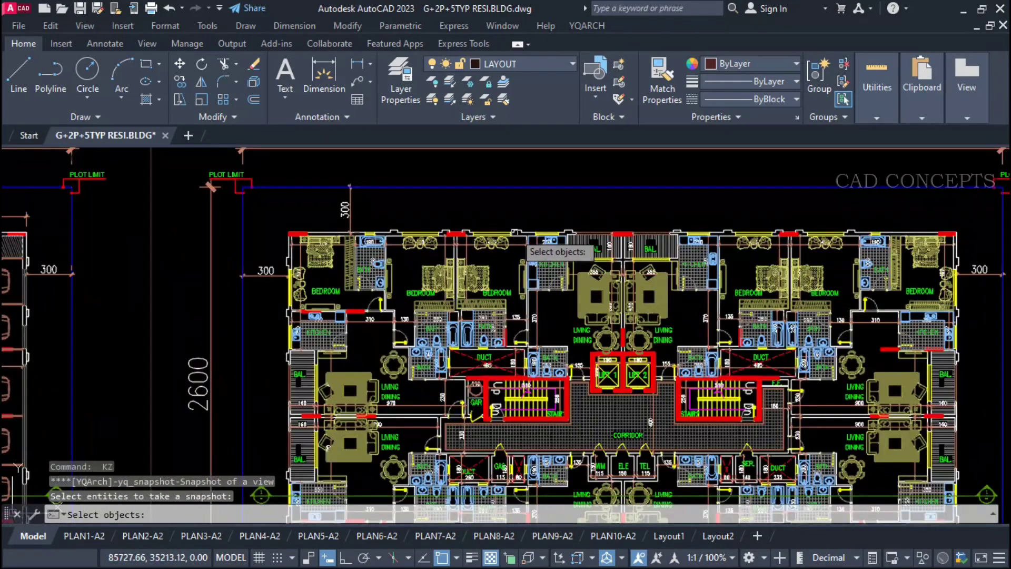
{"action": "left_click", "coordinate": [508, 217]}
{"action": "left_click", "coordinate": [579, 311]}
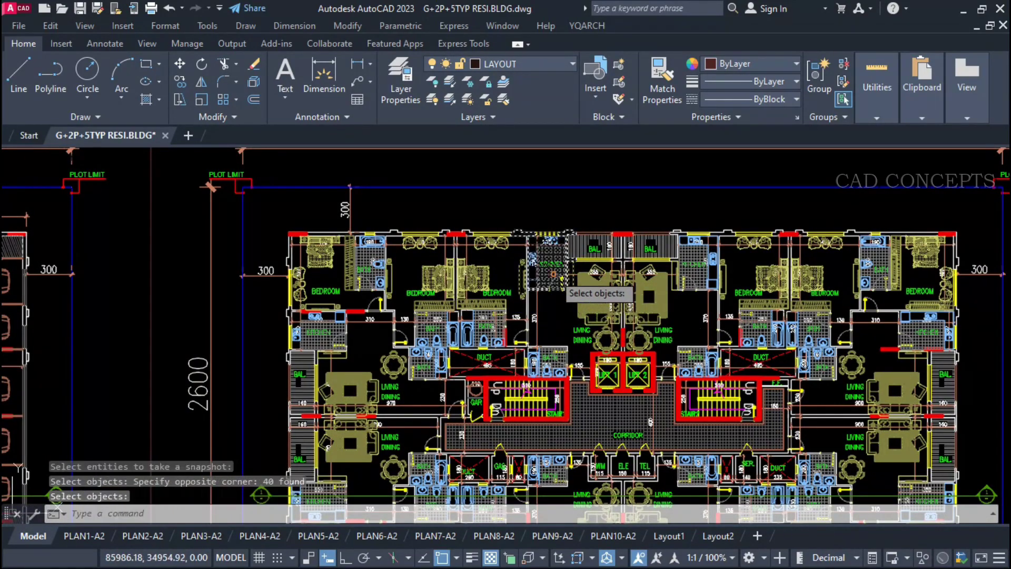
{"action": "right_click", "coordinate": [545, 273]}
{"action": "scroll", "coordinate": [553, 285], "scroll_direction": "down", "scroll_amount": 4}
{"action": "left_click", "coordinate": [521, 164]}
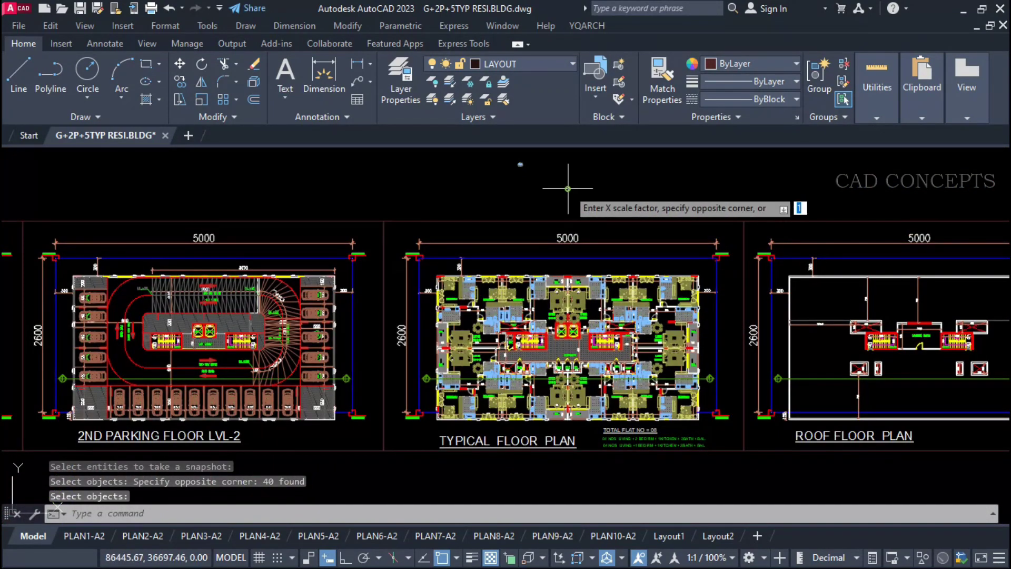
{"action": "type", "text": "2"}
{"action": "key", "text": "Return"}
{"action": "type", "text": "2"}
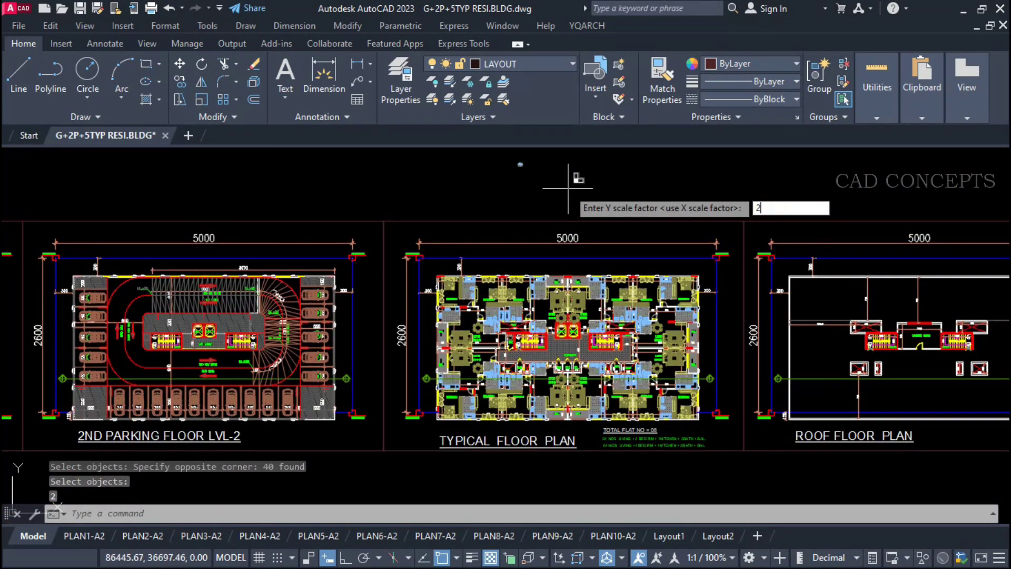
{"action": "key", "text": "Return"}
{"action": "scroll", "coordinate": [567, 188], "scroll_direction": "up", "scroll_amount": 10}
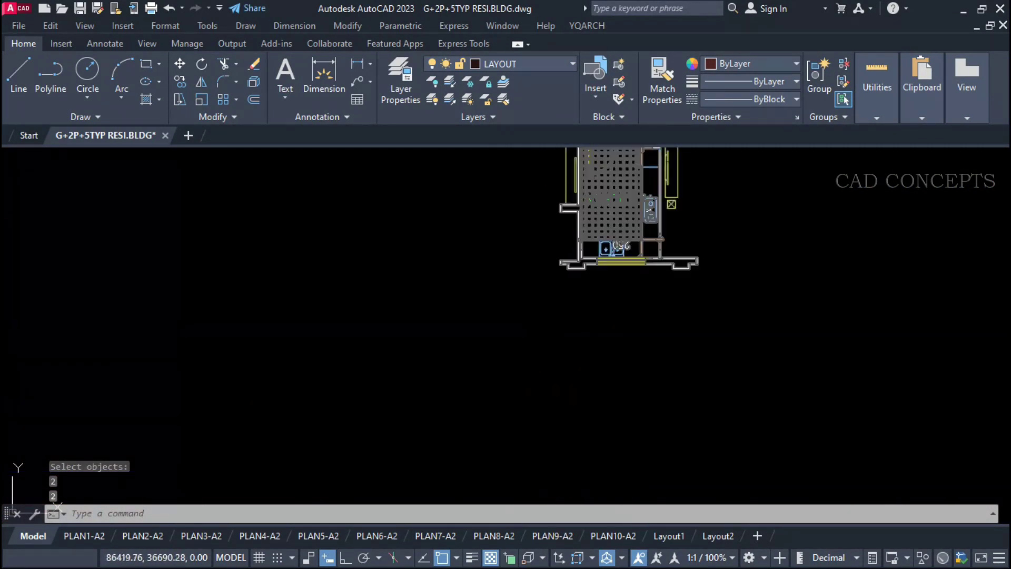
{"action": "key", "text": "Escape"}
Pan to the kitchen snapshot and select it to check, then clear the selection.
{"action": "middle_click_drag", "start_coordinate": [613, 237], "coordinate": [599, 316]}
{"action": "scroll", "coordinate": [599, 313], "scroll_direction": "down", "scroll_amount": 4}
{"action": "left_click", "coordinate": [605, 291]}
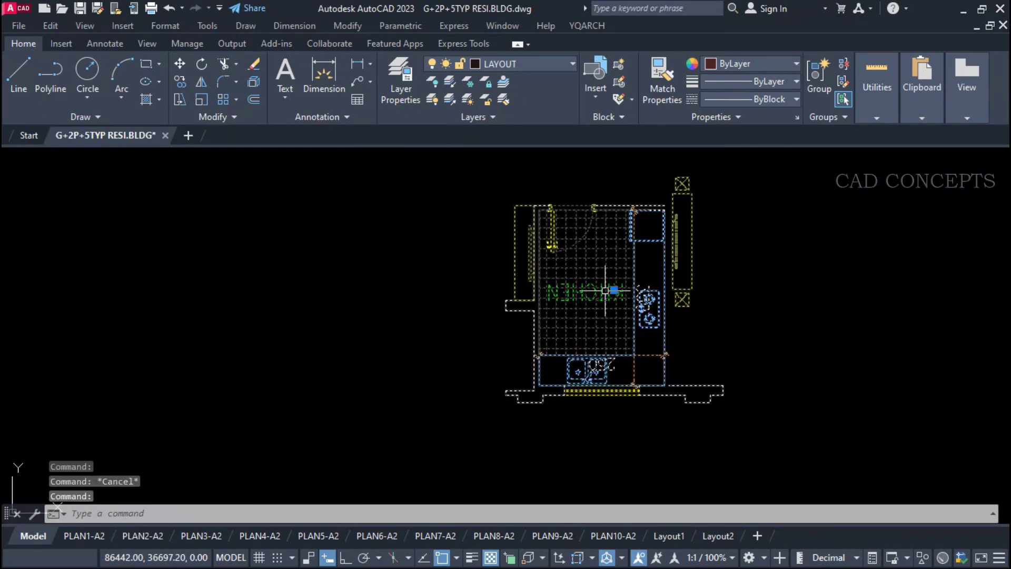
{"action": "key", "text": "Escape"}
{"action": "scroll", "coordinate": [533, 215], "scroll_direction": "down", "scroll_amount": 9}
{"action": "scroll", "coordinate": [529, 226], "scroll_direction": "down", "scroll_amount": 6}
{"action": "scroll", "coordinate": [580, 324], "scroll_direction": "up", "scroll_amount": 8}
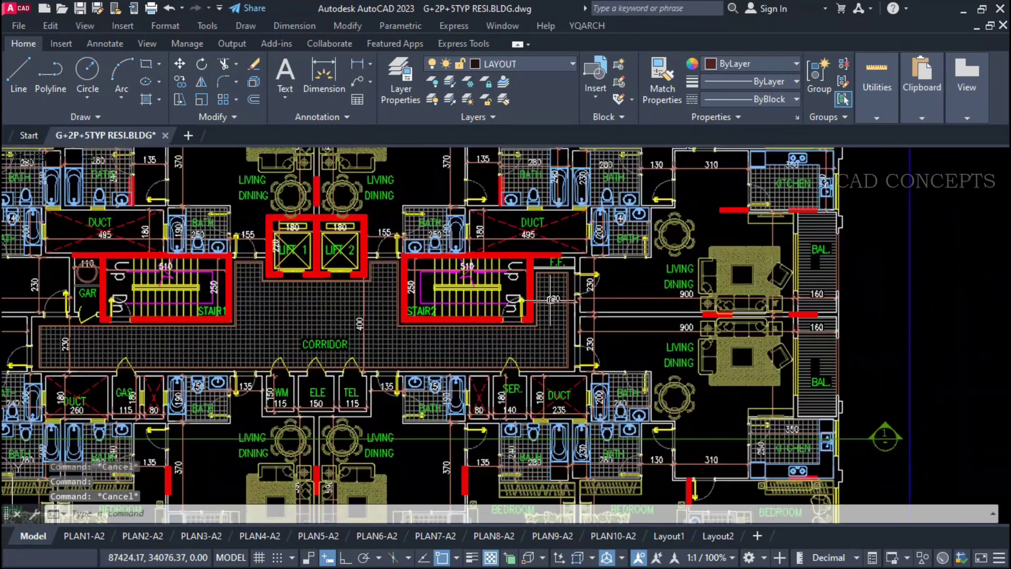
Snapshot the 128 Stair 2 objects and place the trial copy above the plans.
{"action": "type", "text": "kz"}
{"action": "key", "text": "Return"}
{"action": "left_click", "coordinate": [385, 217]}
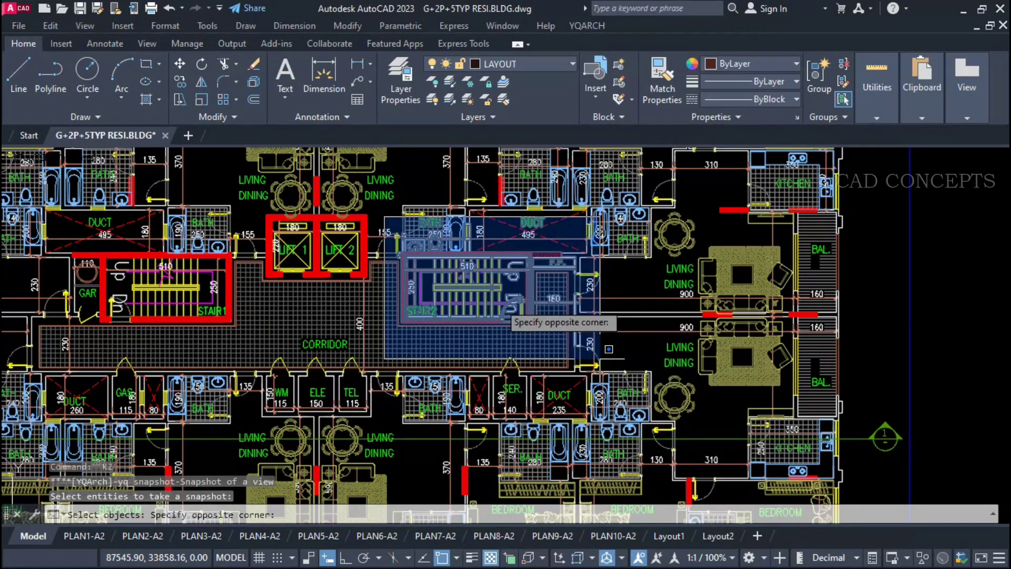
{"action": "left_click", "coordinate": [606, 329]}
{"action": "right_click", "coordinate": [480, 275]}
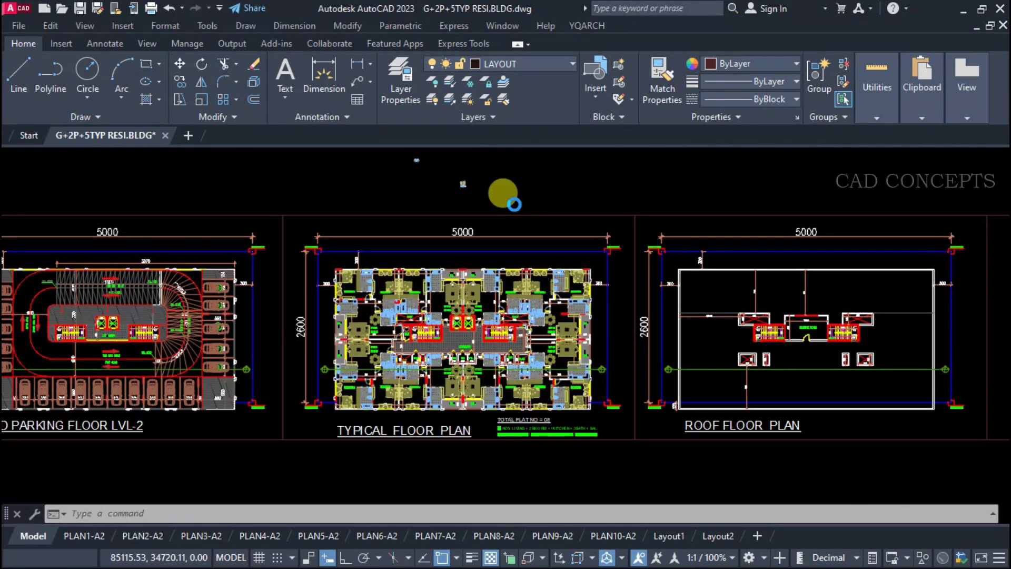
{"action": "scroll", "coordinate": [515, 206], "scroll_direction": "down", "scroll_amount": 2}
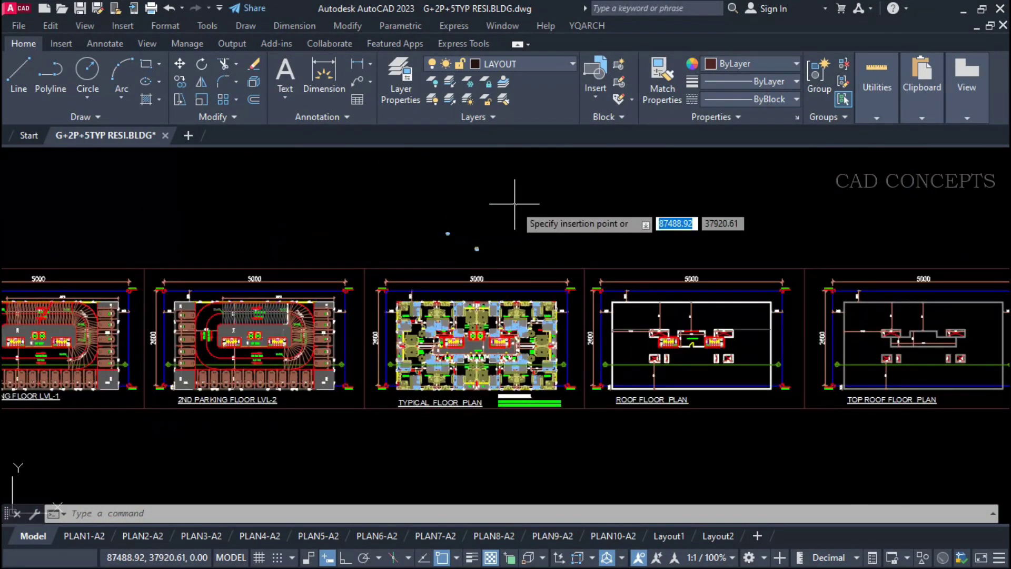
{"action": "scroll", "coordinate": [498, 276], "scroll_direction": "up", "scroll_amount": 11}
{"action": "left_click", "coordinate": [500, 215]}
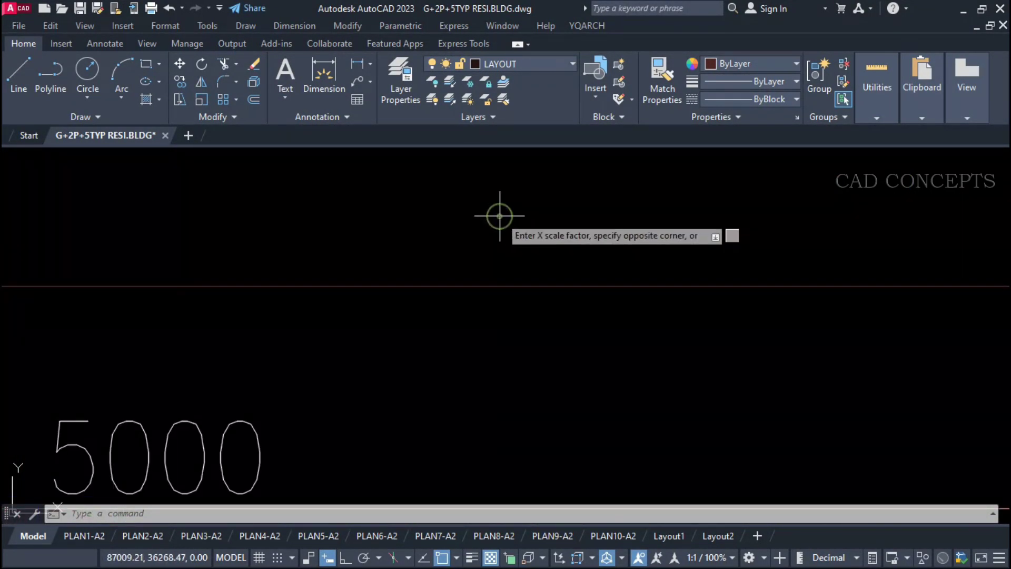
{"action": "key", "text": "Return"}
{"action": "key", "text": "Return"}
{"action": "key", "text": "Return"}
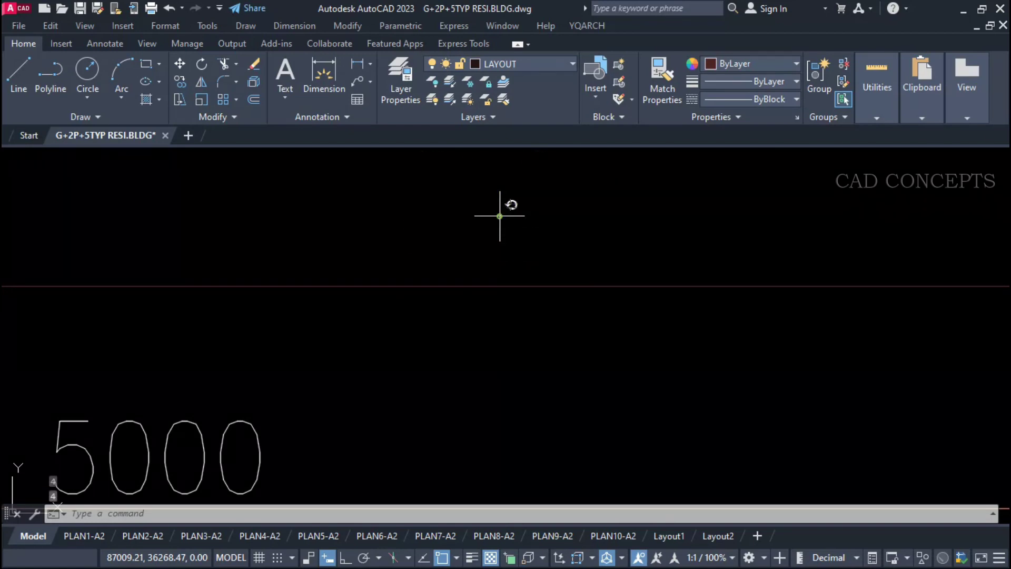
Window-select the Stair 2 snapshot and erase it with E.
{"action": "scroll", "coordinate": [500, 215], "scroll_direction": "down", "scroll_amount": 2}
{"action": "key", "text": "Escape"}
{"action": "scroll", "coordinate": [537, 269], "scroll_direction": "up", "scroll_amount": 6}
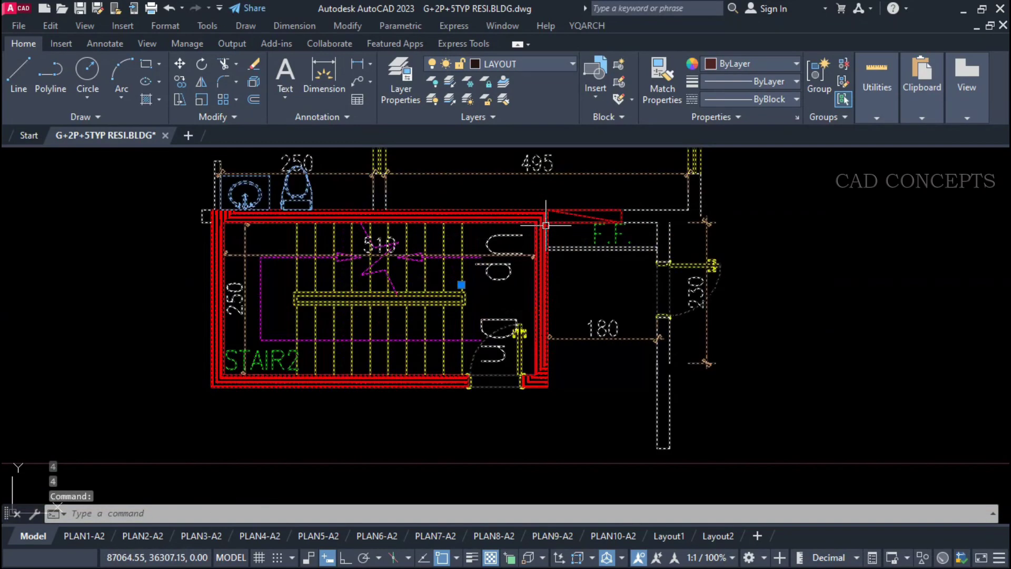
{"action": "scroll", "coordinate": [537, 269], "scroll_direction": "down", "scroll_amount": 6}
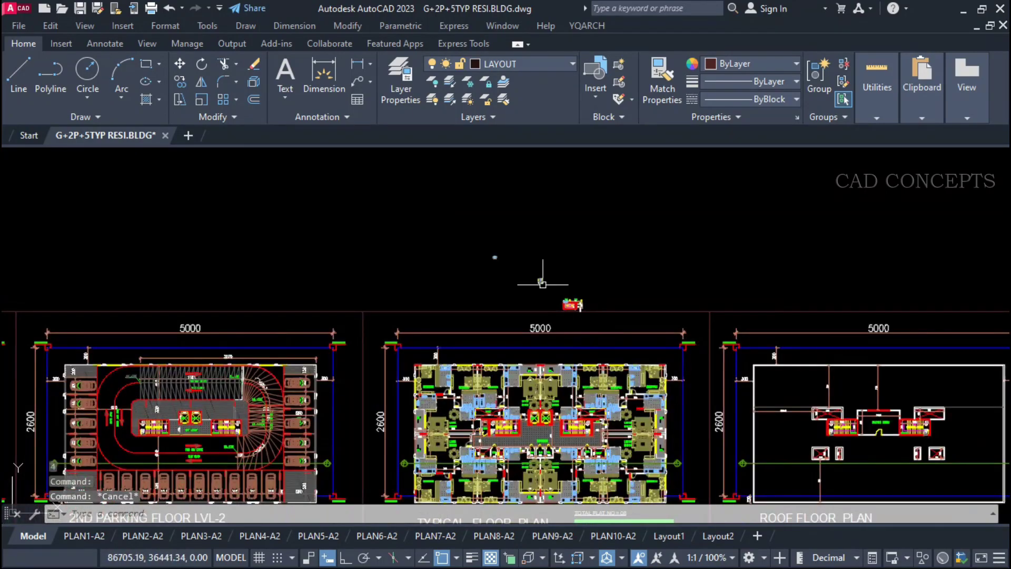
{"action": "left_click", "coordinate": [456, 230]}
{"action": "left_click", "coordinate": [605, 304]}
{"action": "type", "text": "E"}
{"action": "key", "text": "Return"}
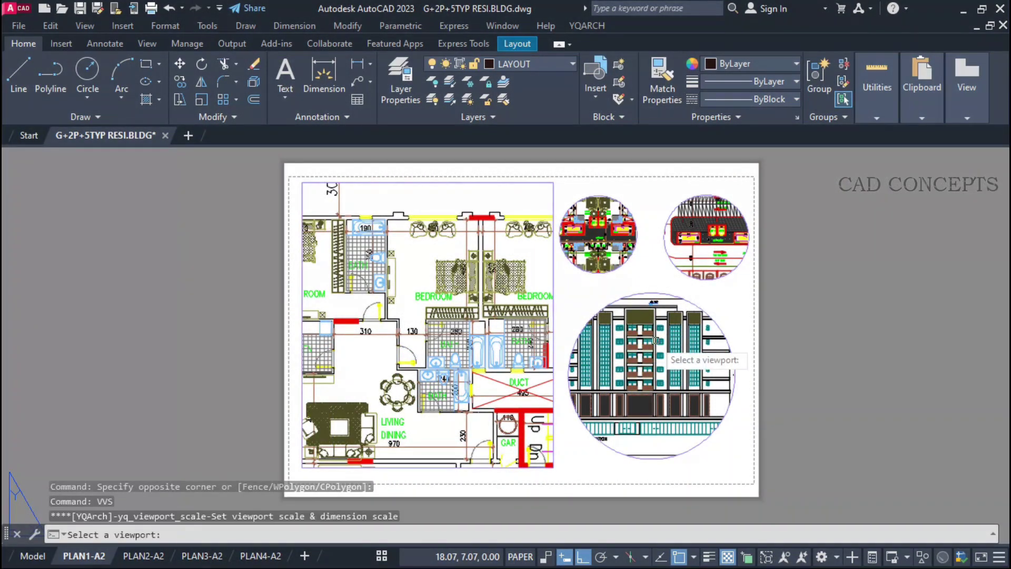
Rescale the large floor plan viewport to 1:200, then to 1:500.
{"action": "left_click", "coordinate": [656, 341]}
{"action": "key", "text": "Return"}
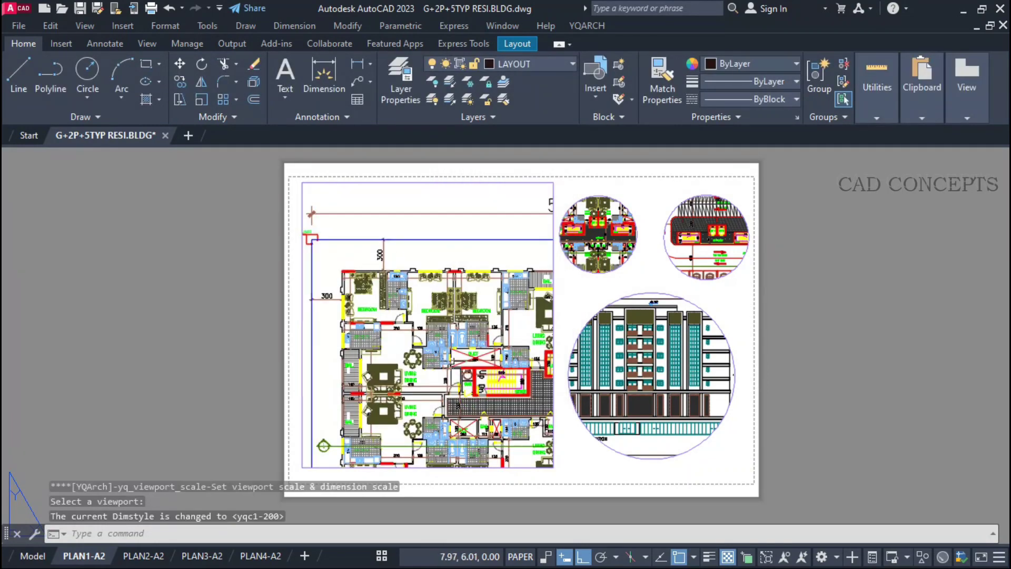
{"action": "key", "text": "space"}
{"action": "left_click", "coordinate": [555, 252]}
{"action": "scroll", "coordinate": [458, 343], "scroll_direction": "down", "scroll_amount": 3}
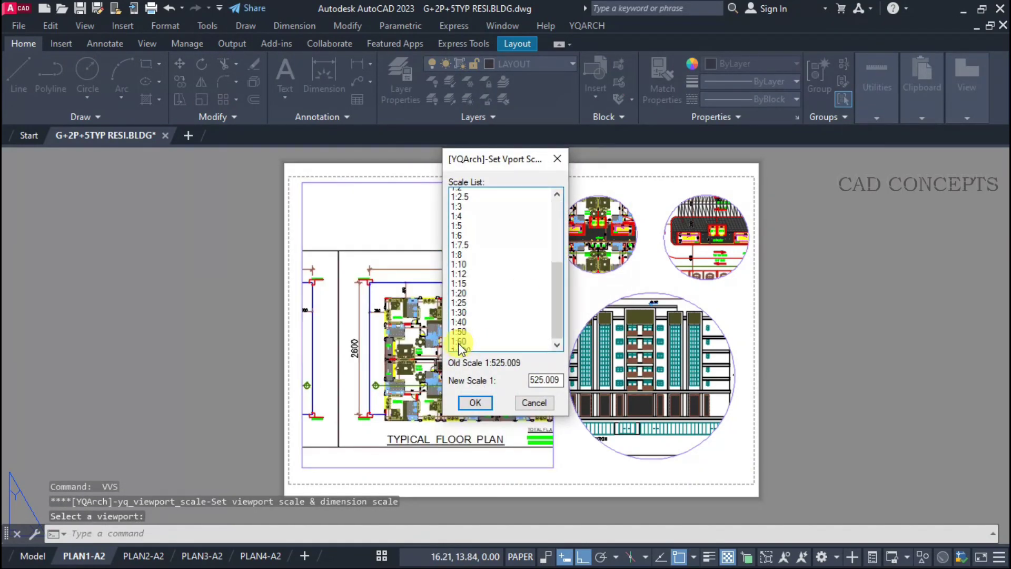
{"action": "double_click", "coordinate": [459, 338]}
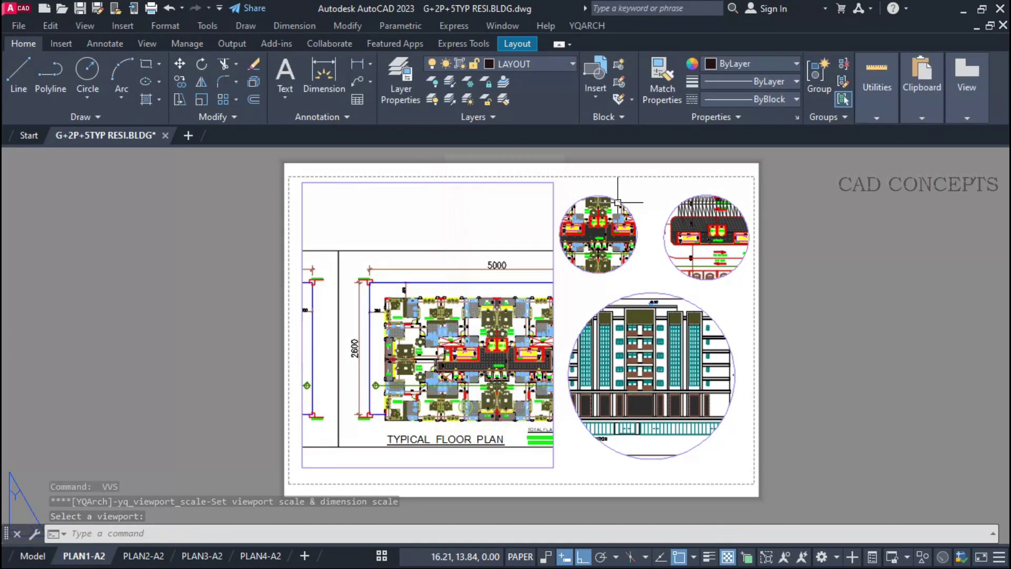
{"action": "key", "text": "space"}
Set the first circular viewport to 1:100 and the second to 1:1000.
{"action": "left_click", "coordinate": [623, 264]}
{"action": "double_click", "coordinate": [460, 328]}
{"action": "key", "text": "space"}
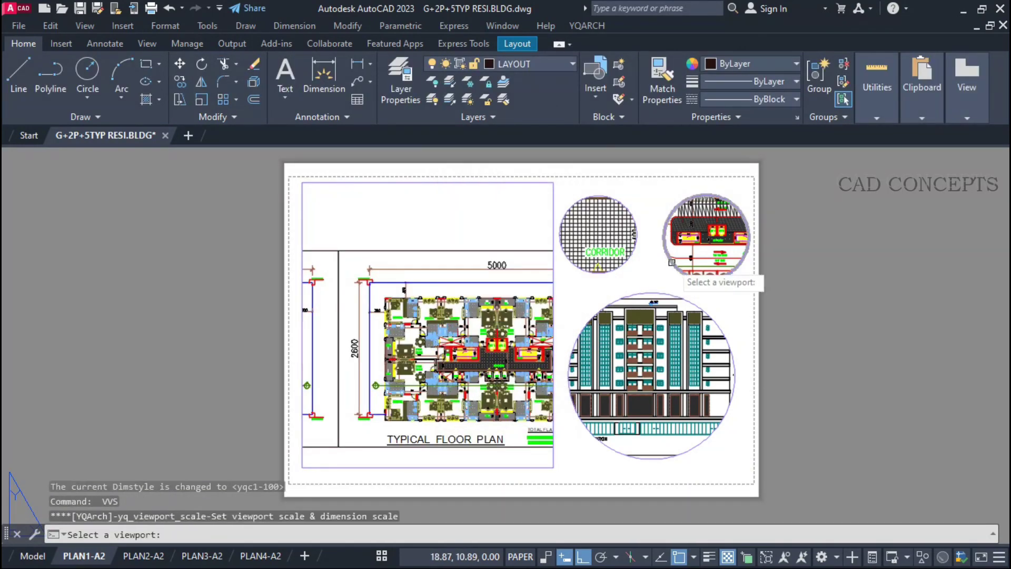
{"action": "left_click", "coordinate": [674, 263]}
{"action": "left_click_drag", "start_coordinate": [557, 250], "coordinate": [521, 391]}
{"action": "left_click", "coordinate": [464, 345]}
{"action": "left_click", "coordinate": [474, 403]}
Scale the large elevation circle viewport to 1:60, then to 1:50.
{"action": "key", "text": "space"}
{"action": "left_click", "coordinate": [715, 325]}
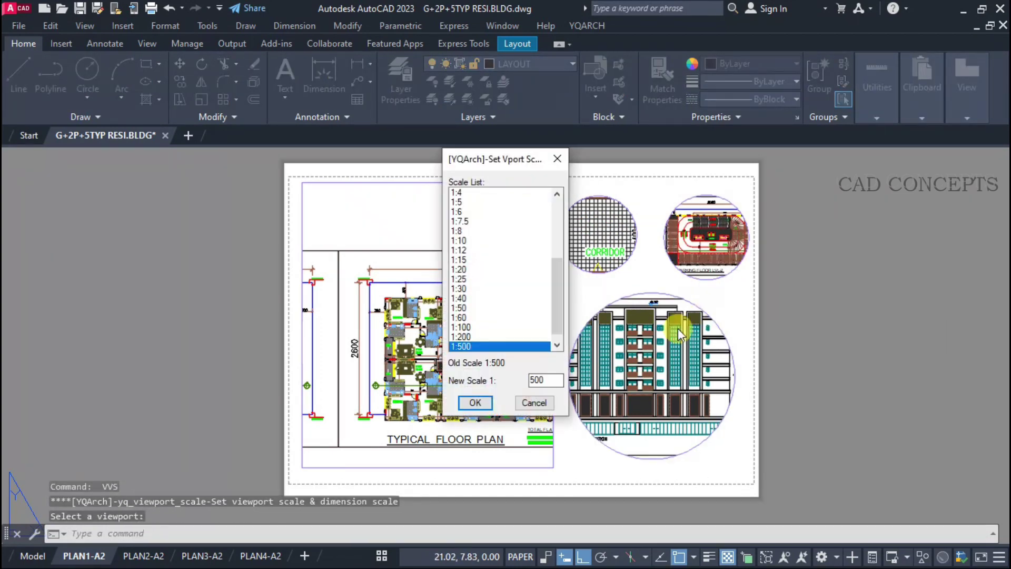
{"action": "left_click", "coordinate": [460, 319]}
{"action": "left_click", "coordinate": [471, 405]}
{"action": "key", "text": "space"}
{"action": "left_click", "coordinate": [601, 310]}
{"action": "left_click", "coordinate": [460, 336]}
{"action": "left_click", "coordinate": [476, 403]}
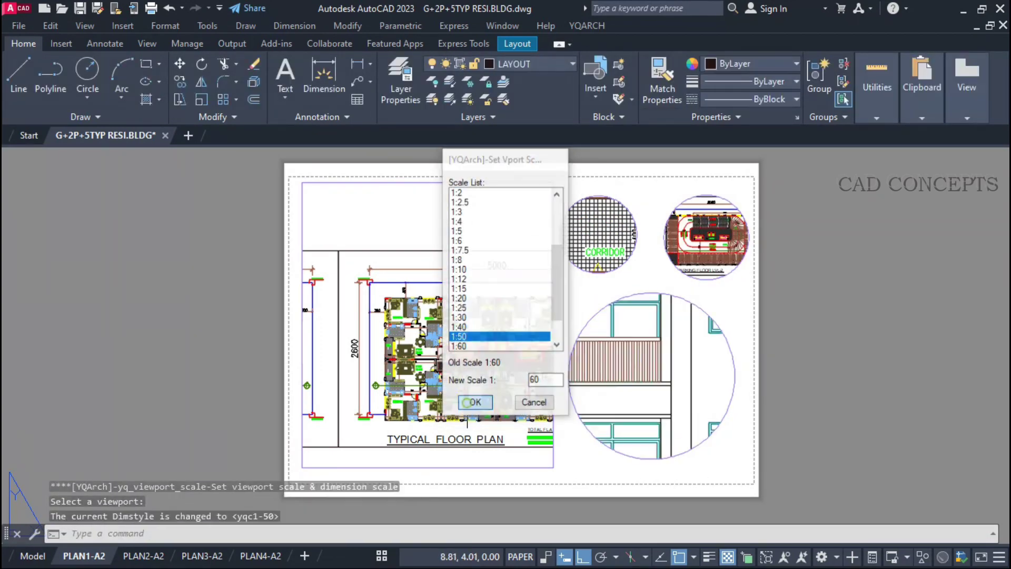
Set the grid-pattern circle viewport to 1:10 and rescale the top-right circle.
{"action": "key", "text": "space"}
{"action": "left_click", "coordinate": [621, 265]}
{"action": "left_click", "coordinate": [464, 259]}
{"action": "left_click", "coordinate": [469, 404]}
{"action": "key", "text": "space"}
{"action": "left_click", "coordinate": [709, 279]}
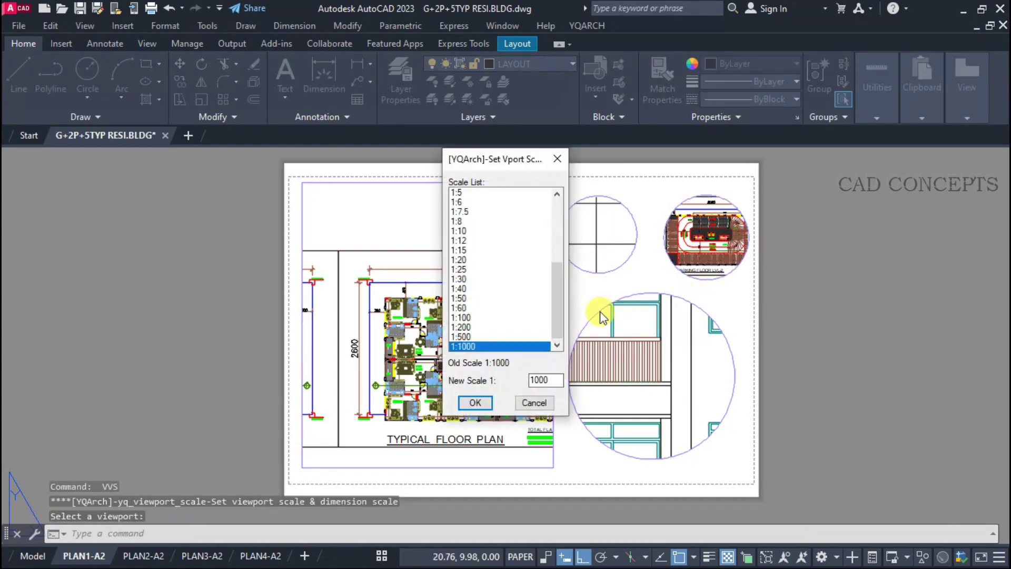
{"action": "left_click", "coordinate": [464, 232]}
{"action": "left_click", "coordinate": [474, 402]}
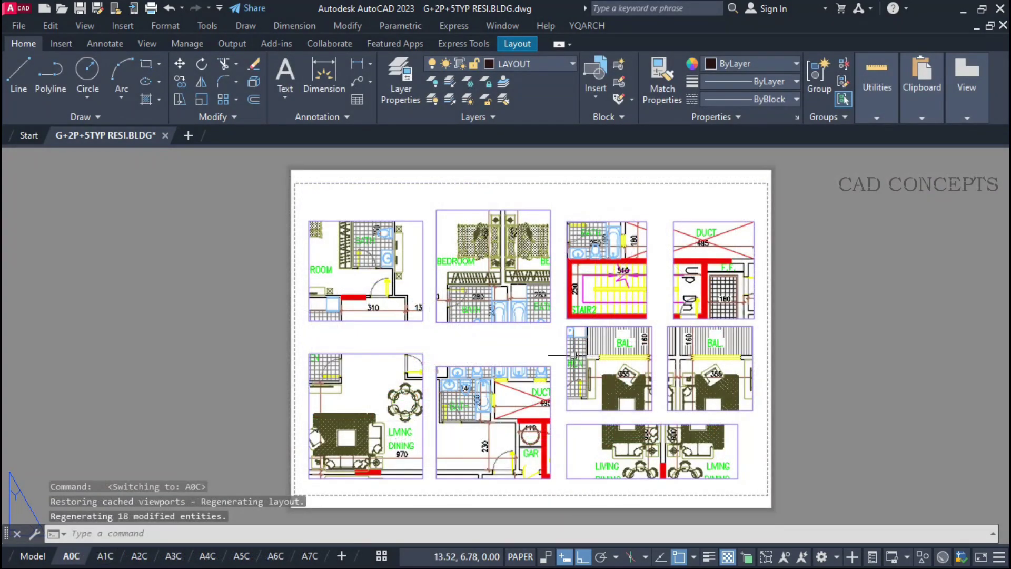
Batch-rename all layouts with TZG to PLAN1-A2 onward, prefix PLAN and suffix -A2.
{"action": "type", "text": "TZG"}
{"action": "key", "text": "Return"}
{"action": "type", "text": "PL"}
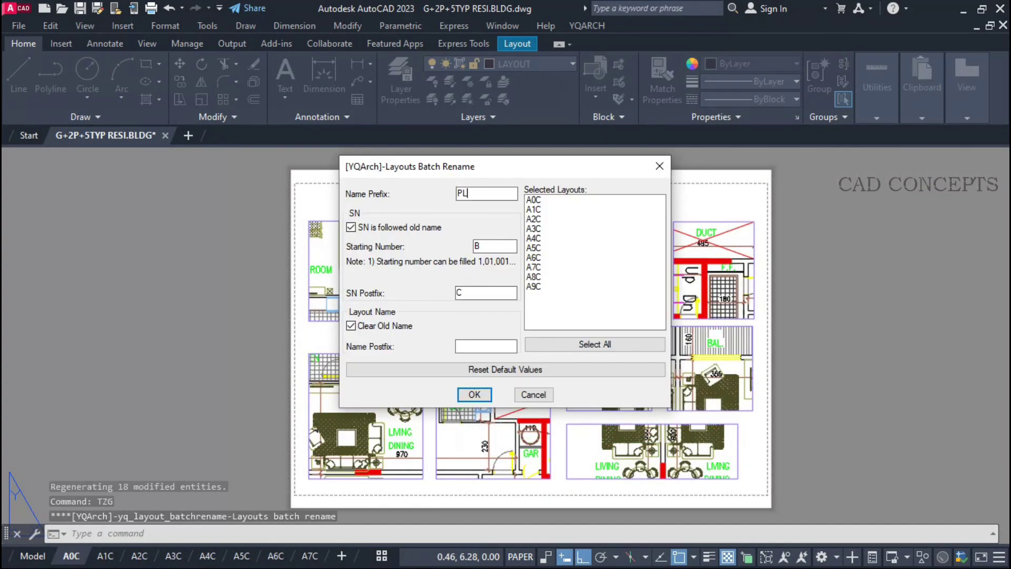
{"action": "type", "text": "AN1"}
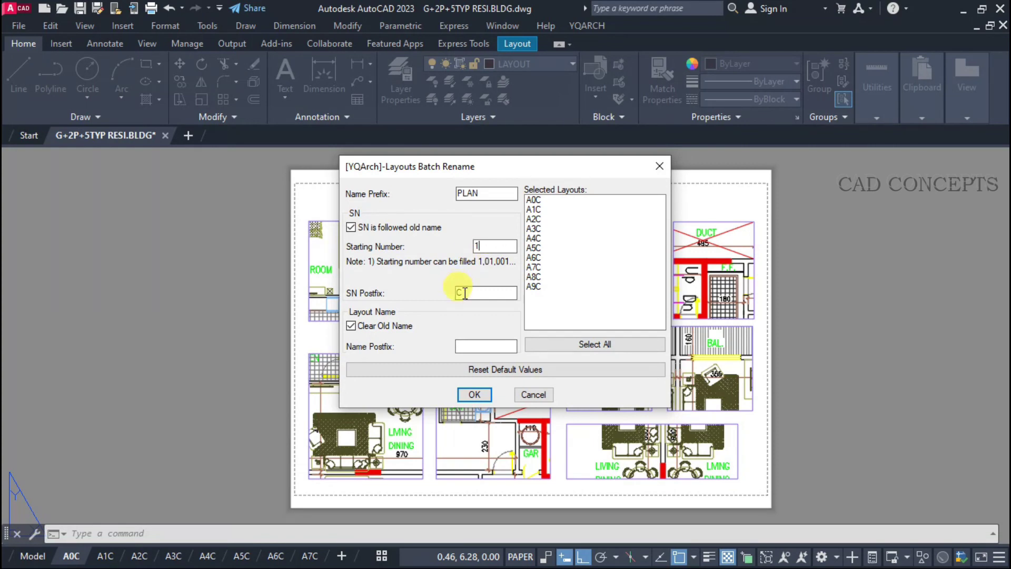
{"action": "type", "text": "-A2"}
{"action": "left_click", "coordinate": [545, 344]}
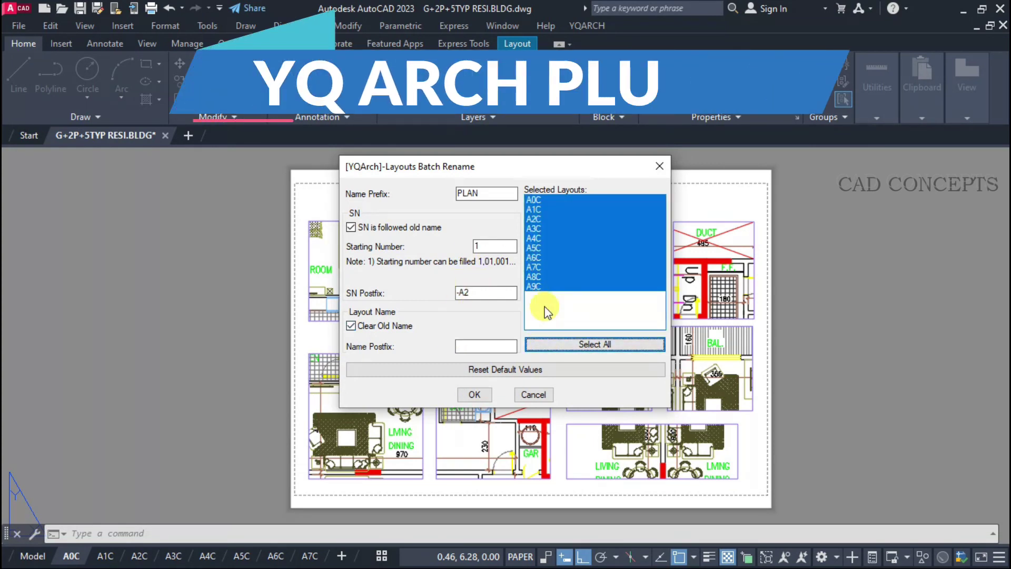
{"action": "left_click", "coordinate": [476, 395]}
Check the renamed PLAN2-A2, PLAN3-A2 and PLAN4-A2 layout sheets.
{"action": "left_click", "coordinate": [382, 557]}
{"action": "left_click", "coordinate": [146, 556]}
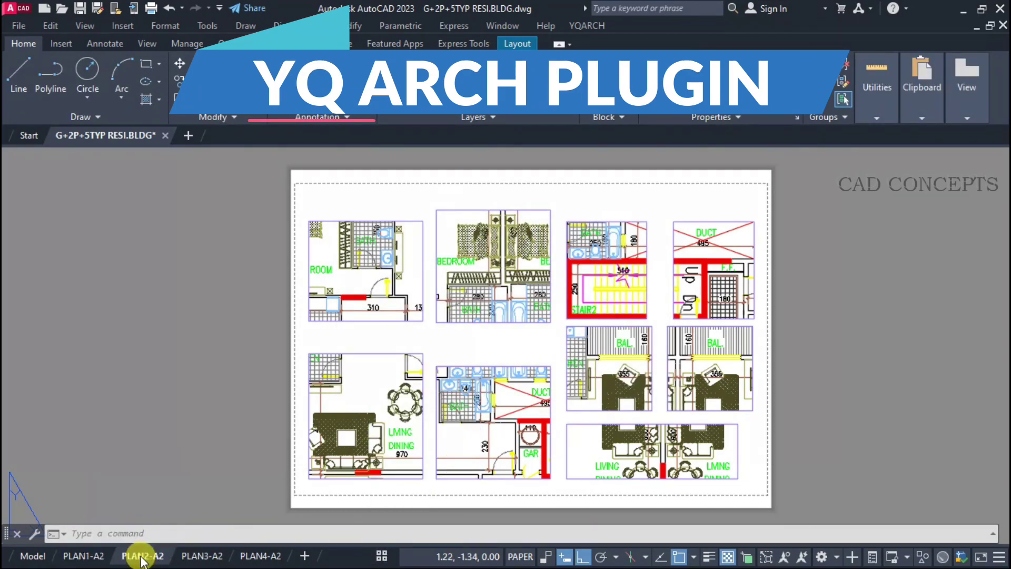
{"action": "left_click", "coordinate": [203, 556]}
{"action": "left_click", "coordinate": [256, 557]}
Review the layout list, then zoom and pan around the floor plans in Model space.
{"action": "left_click", "coordinate": [382, 556]}
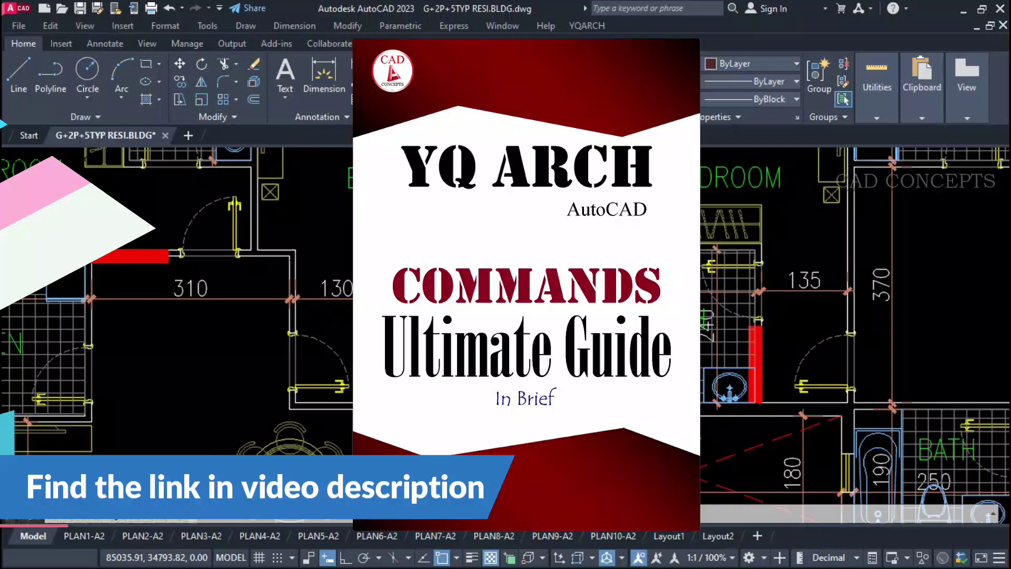
{"action": "left_click", "coordinate": [373, 200]}
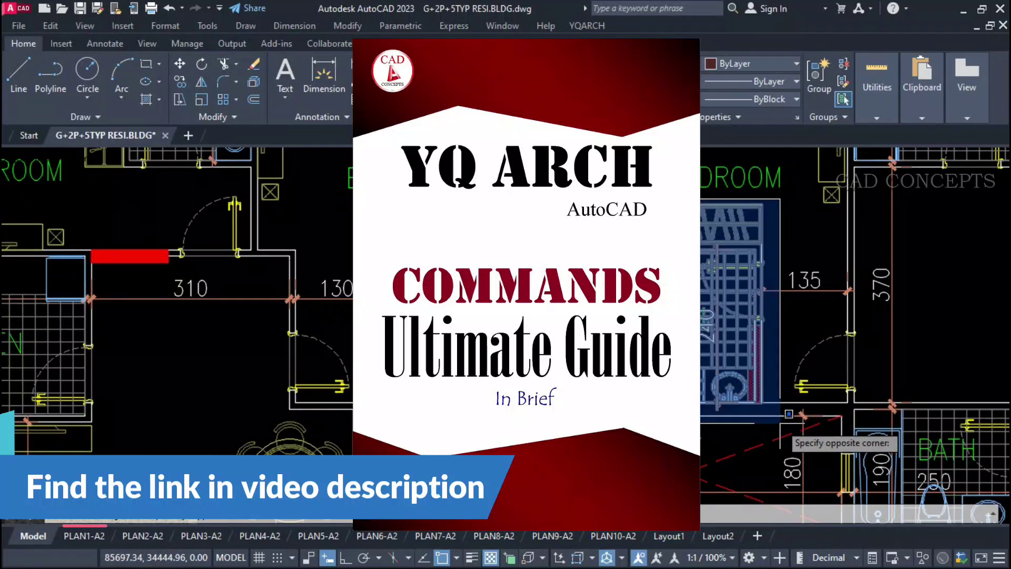
{"action": "left_click", "coordinate": [782, 424]}
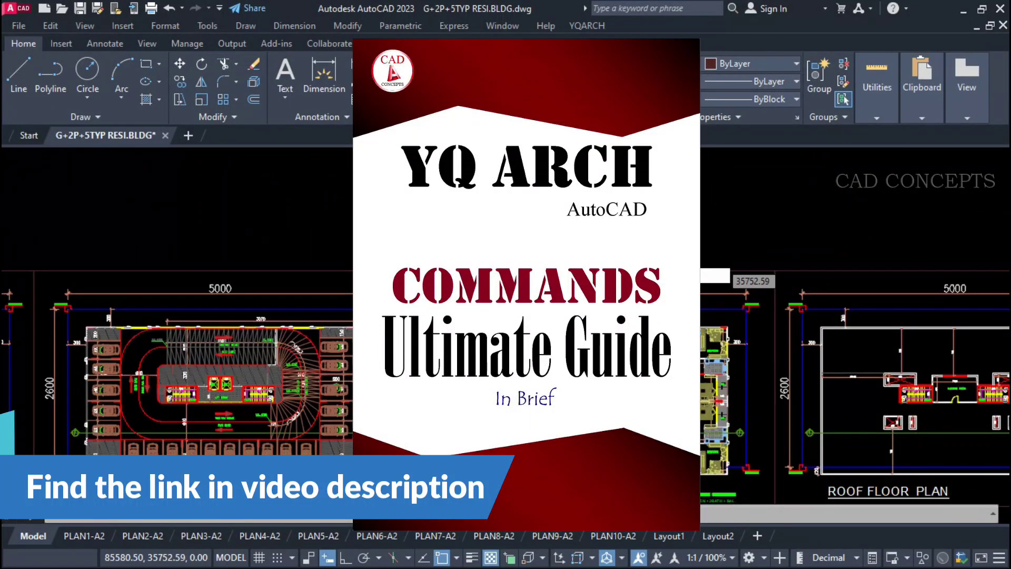
{"action": "scroll", "coordinate": [545, 245], "scroll_direction": "up", "scroll_amount": 6}
{"action": "left_click", "coordinate": [538, 268]}
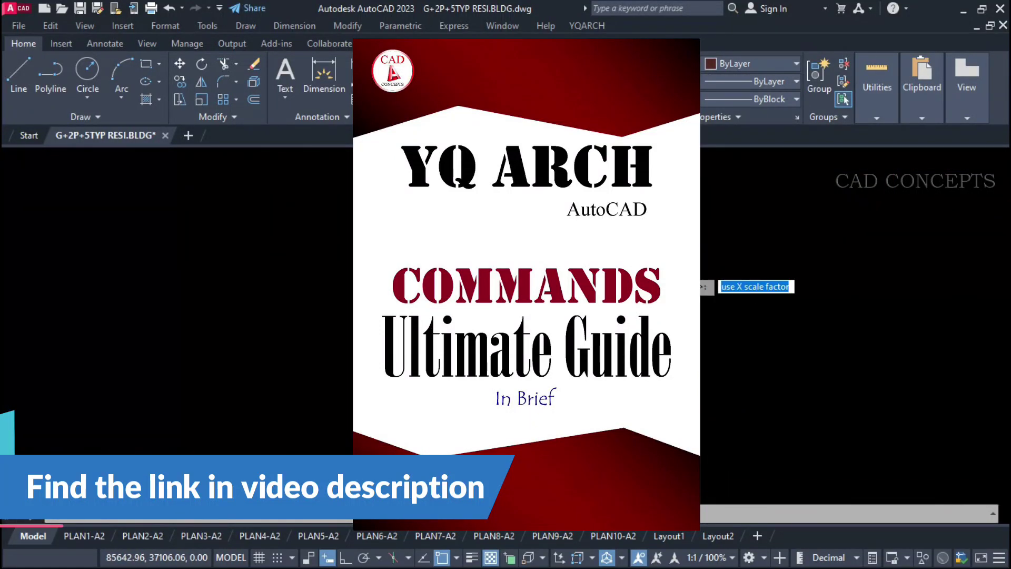
{"action": "left_click", "coordinate": [605, 259]}
{"action": "scroll", "coordinate": [487, 259], "scroll_direction": "down", "scroll_amount": 6}
{"action": "scroll", "coordinate": [496, 287], "scroll_direction": "up", "scroll_amount": 4}
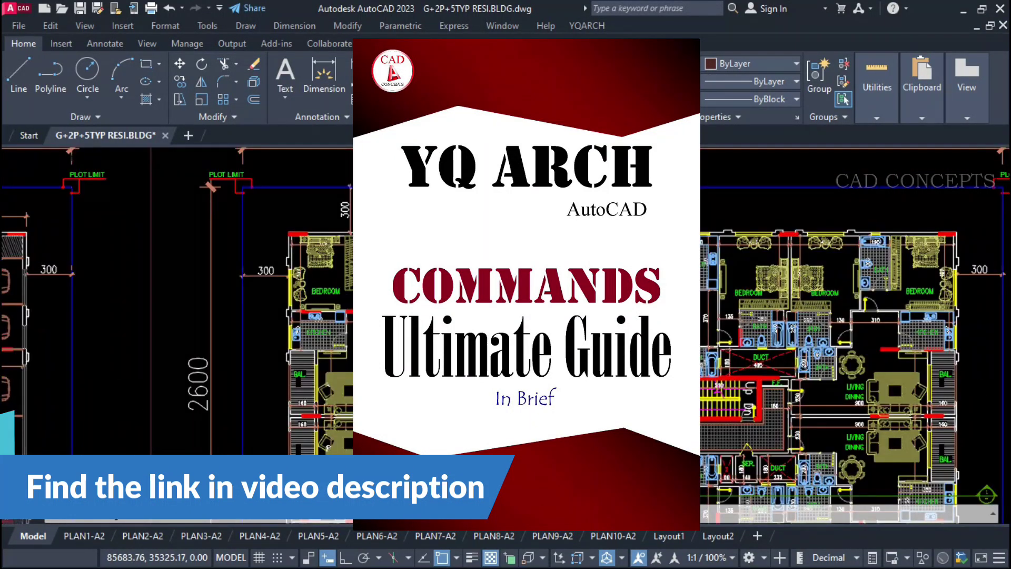
{"action": "scroll", "coordinate": [510, 287], "scroll_direction": "down", "scroll_amount": 4}
{"action": "left_click", "coordinate": [540, 194]}
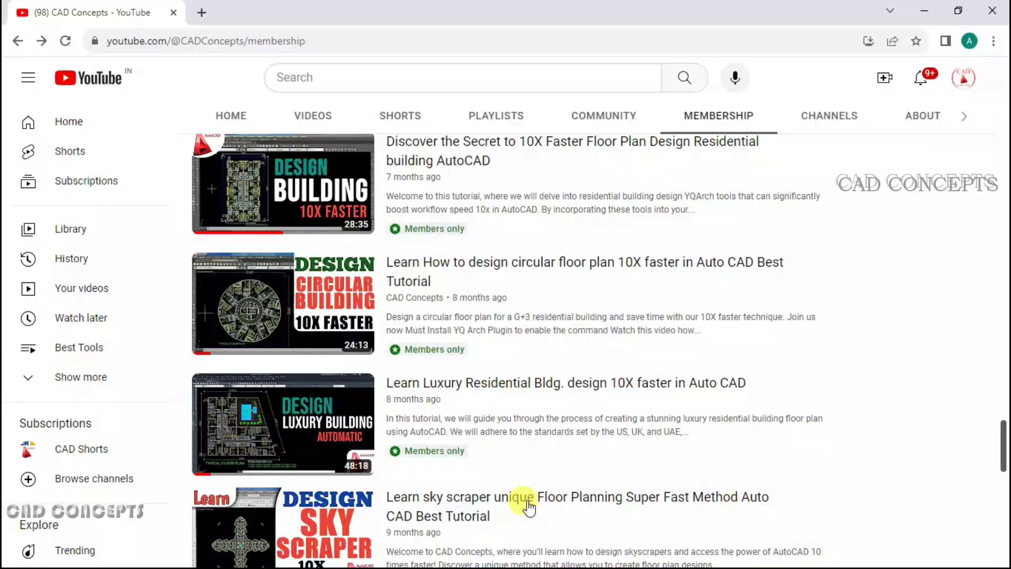
{"action": "scroll", "coordinate": [553, 501], "scroll_direction": "up", "scroll_amount": 3}
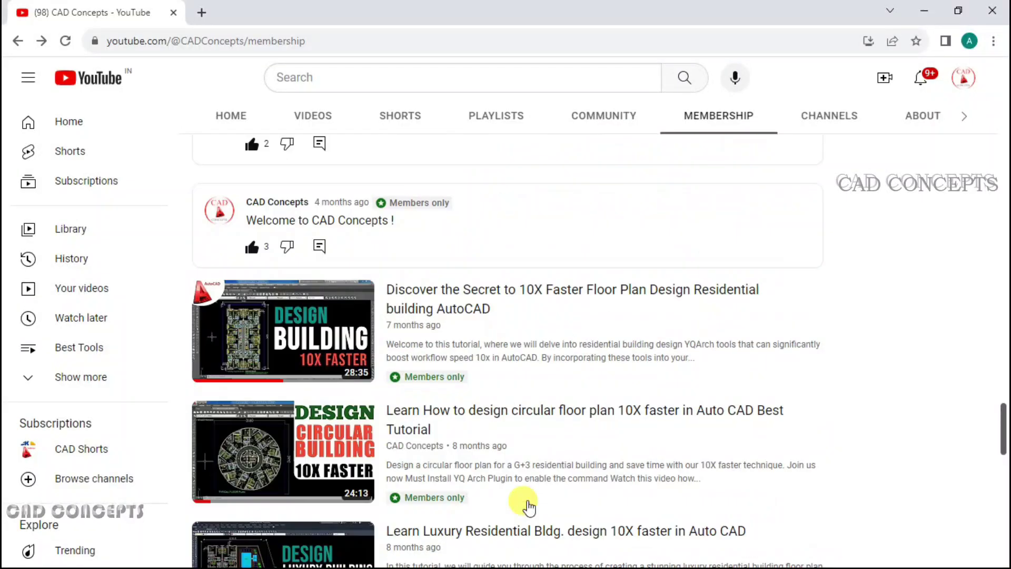
{"action": "scroll", "coordinate": [529, 507], "scroll_direction": "up", "scroll_amount": 10}
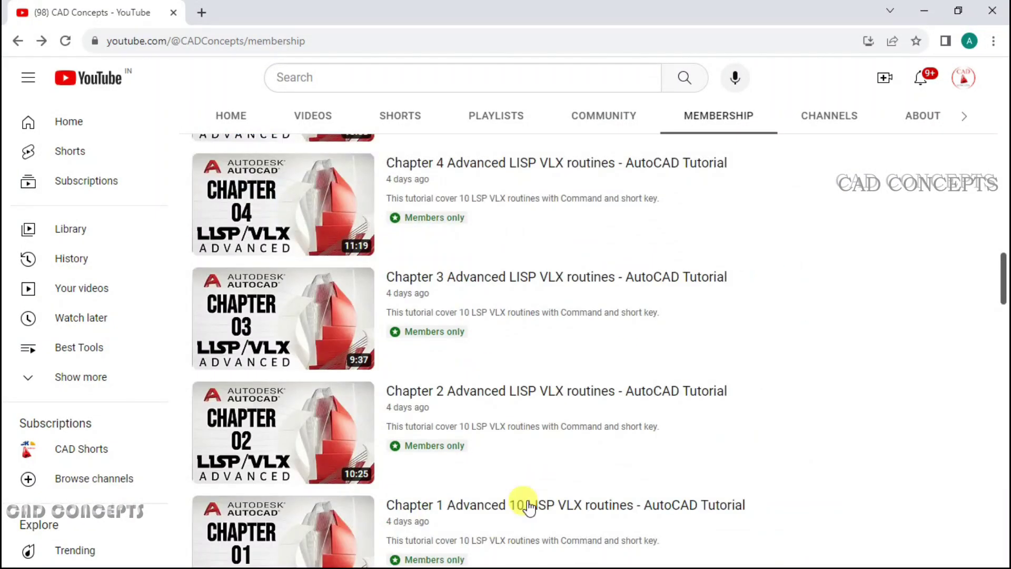
{"action": "scroll", "coordinate": [890, 466], "scroll_direction": "down", "scroll_amount": 15}
{"action": "scroll", "coordinate": [610, 508], "scroll_direction": "up", "scroll_amount": 20}
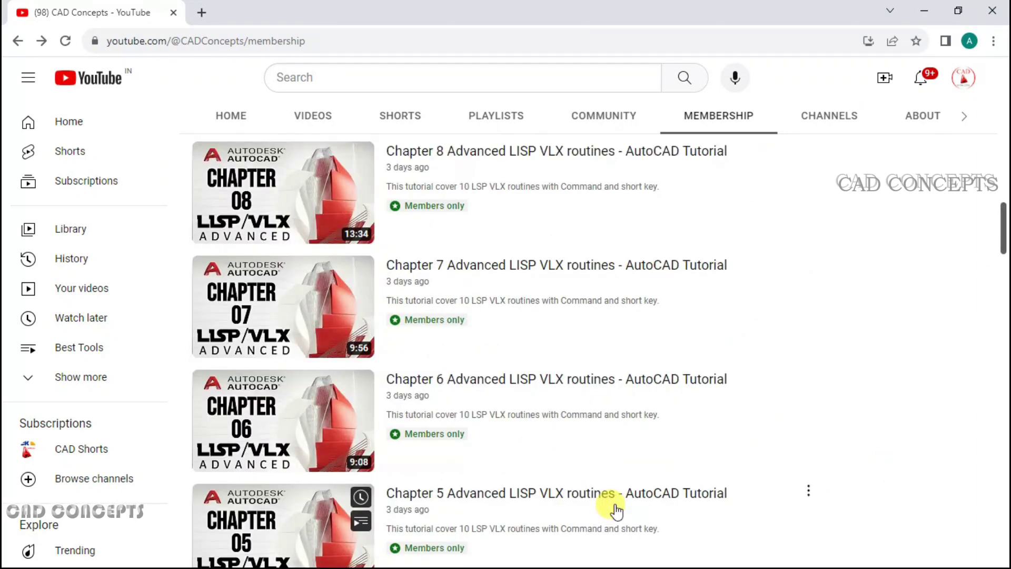
{"action": "scroll", "coordinate": [614, 509], "scroll_direction": "down", "scroll_amount": 20}
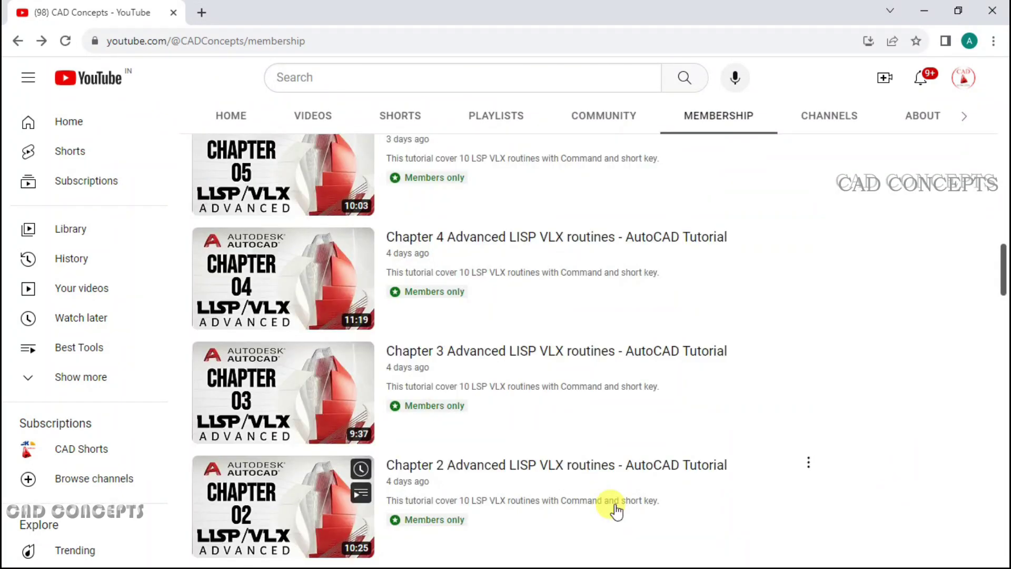
{"action": "scroll", "coordinate": [616, 509], "scroll_direction": "up", "scroll_amount": 10}
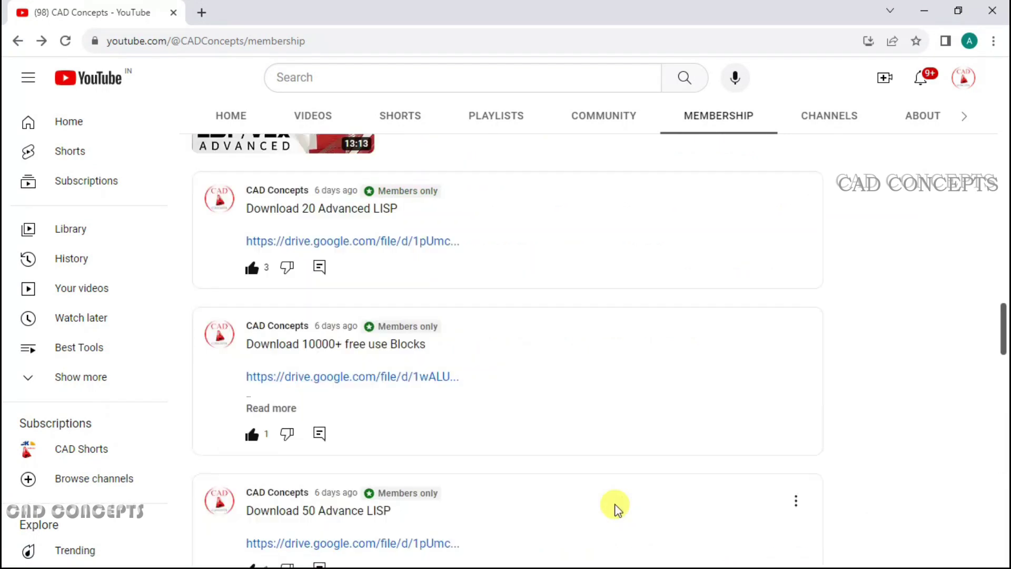
{"action": "scroll", "coordinate": [617, 508], "scroll_direction": "up", "scroll_amount": 7}
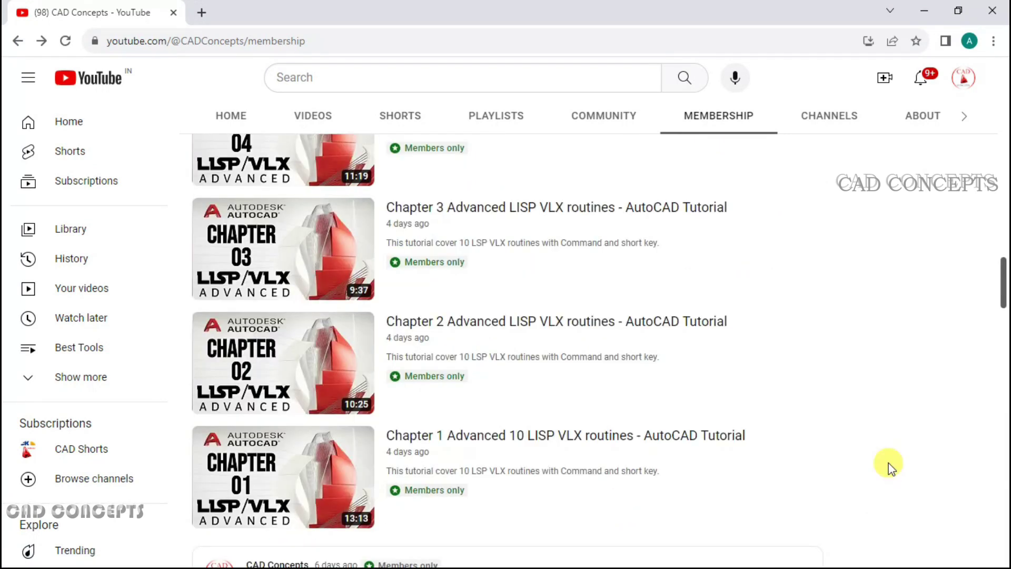
{"action": "scroll", "coordinate": [888, 465], "scroll_direction": "down", "scroll_amount": 12}
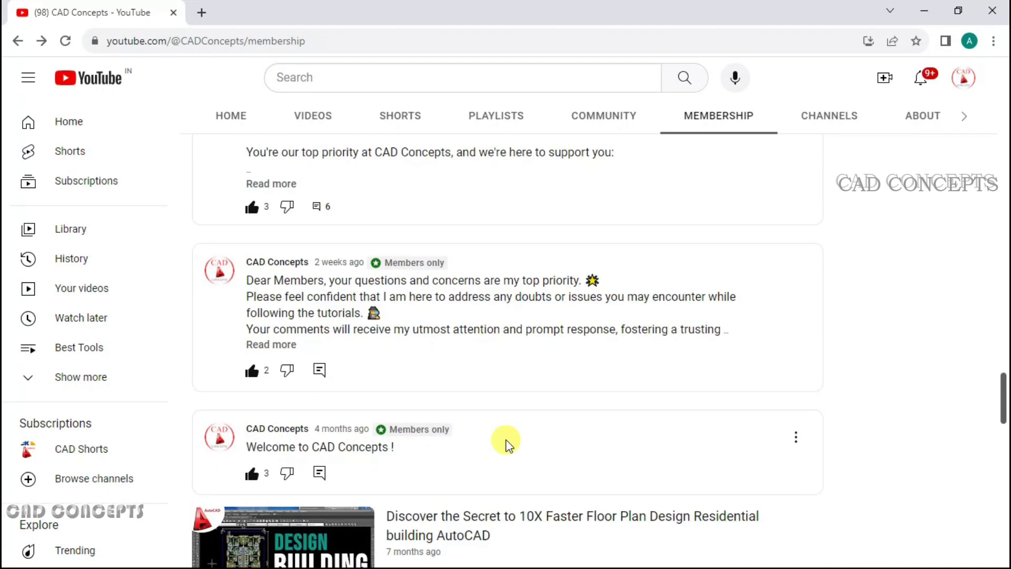
{"action": "scroll", "coordinate": [890, 468], "scroll_direction": "down", "scroll_amount": 7}
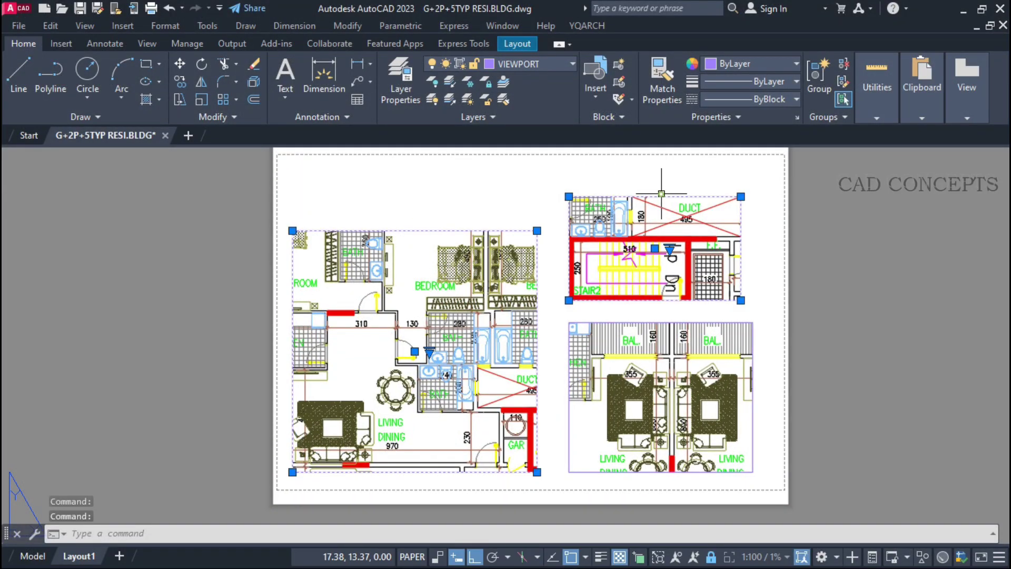
Split the large floor-plan viewport into two side-by-side viewports with the vas split command.
{"action": "left_click", "coordinate": [648, 323]}
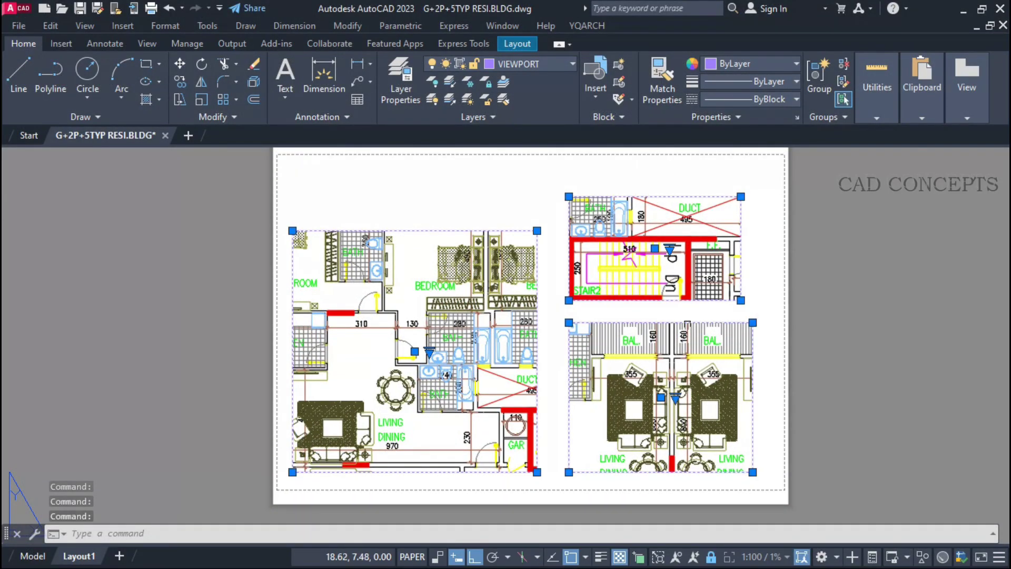
{"action": "key", "text": "Escape"}
{"action": "type", "text": "vas"}
{"action": "key", "text": "Return"}
{"action": "left_click", "coordinate": [538, 288]}
{"action": "left_click", "coordinate": [415, 231]}
{"action": "left_click", "coordinate": [412, 496]}
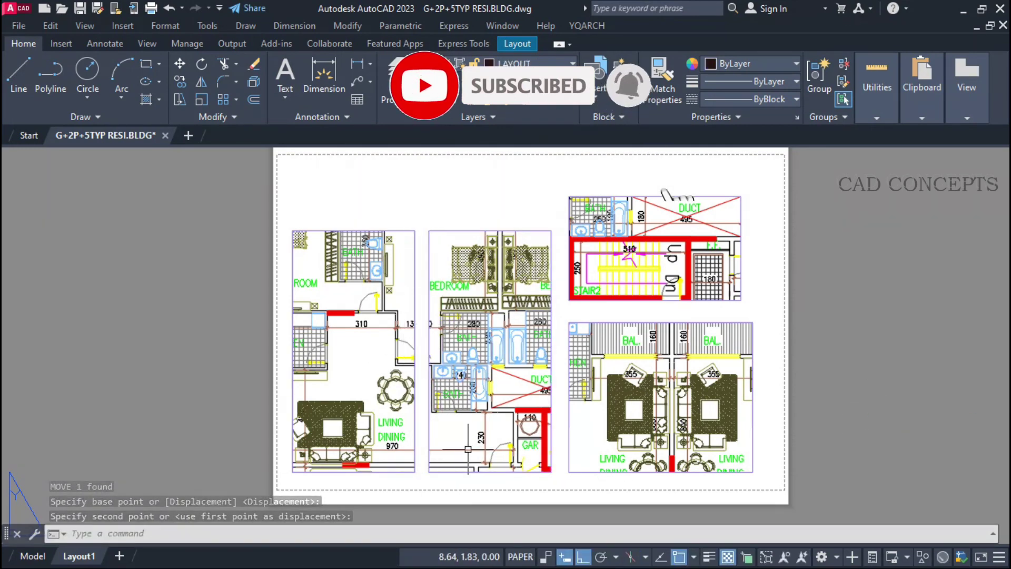
Try moving and then splitting the stair viewport, cancelling both attempts.
{"action": "key", "text": "Return"}
{"action": "left_click", "coordinate": [620, 302]}
{"action": "key", "text": "Escape"}
{"action": "type", "text": "vas"}
{"action": "key", "text": "Return"}
{"action": "left_click", "coordinate": [626, 302]}
{"action": "left_click", "coordinate": [634, 302]}
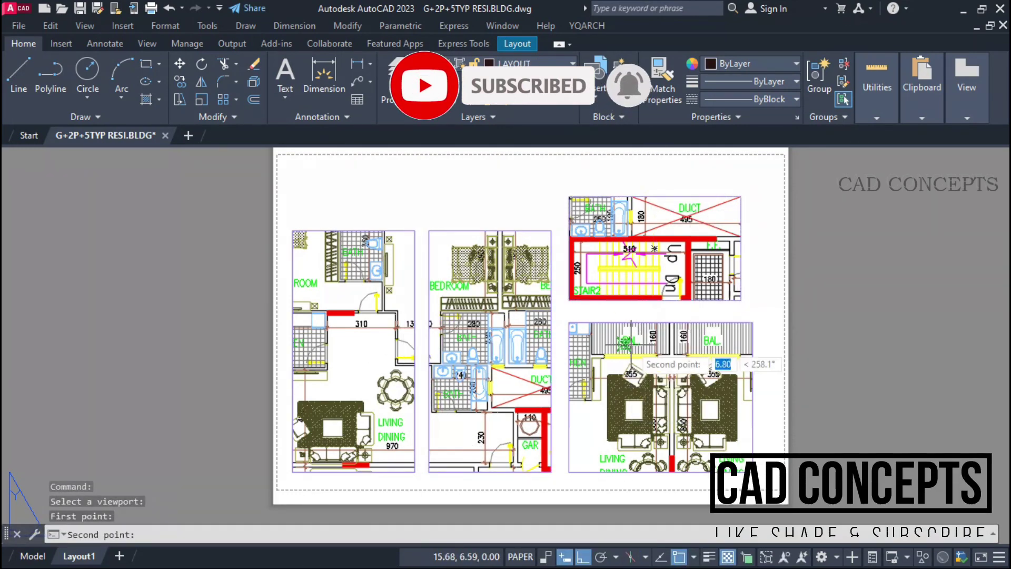
{"action": "key", "text": "Escape"}
Move the duct viewport piece further to the right.
{"action": "type", "text": "m"}
{"action": "key", "text": "space"}
{"action": "left_click", "coordinate": [884, 289]}
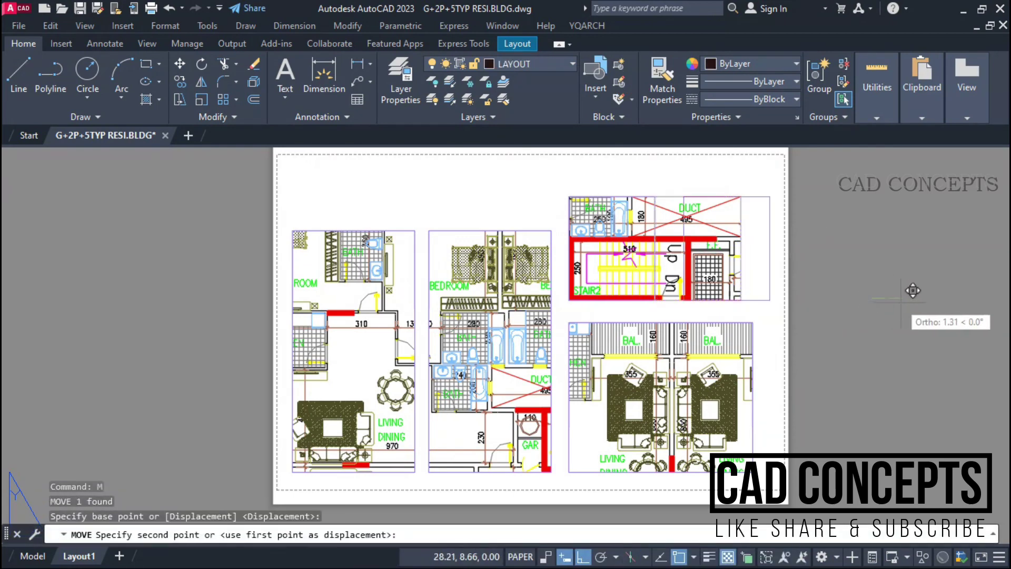
{"action": "left_click", "coordinate": [912, 291]}
Split the lower-right living-room viewport along a picked line using vss.
{"action": "type", "text": "vss"}
{"action": "key", "text": "space"}
{"action": "left_click", "coordinate": [659, 323]}
{"action": "left_click", "coordinate": [570, 414]}
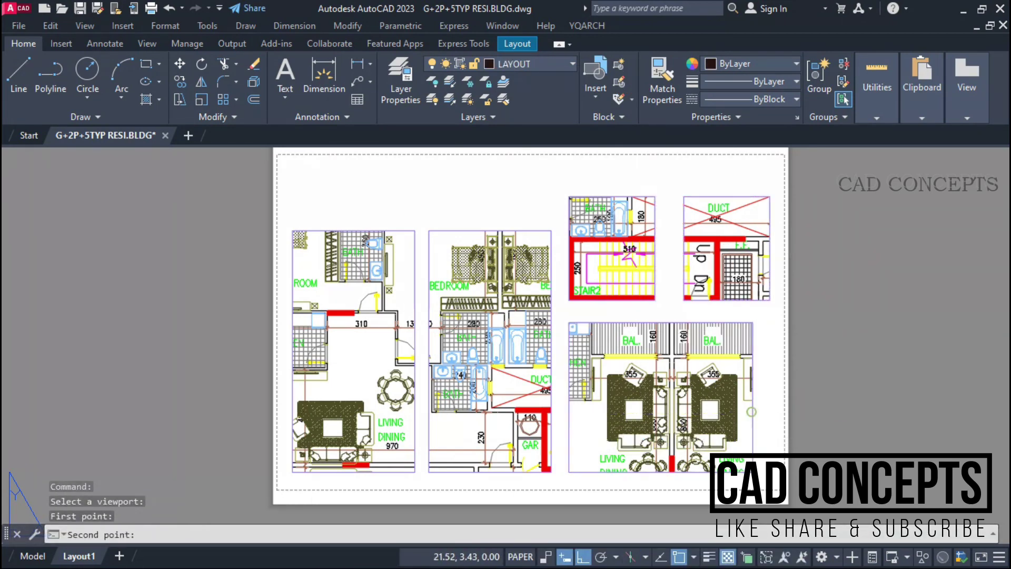